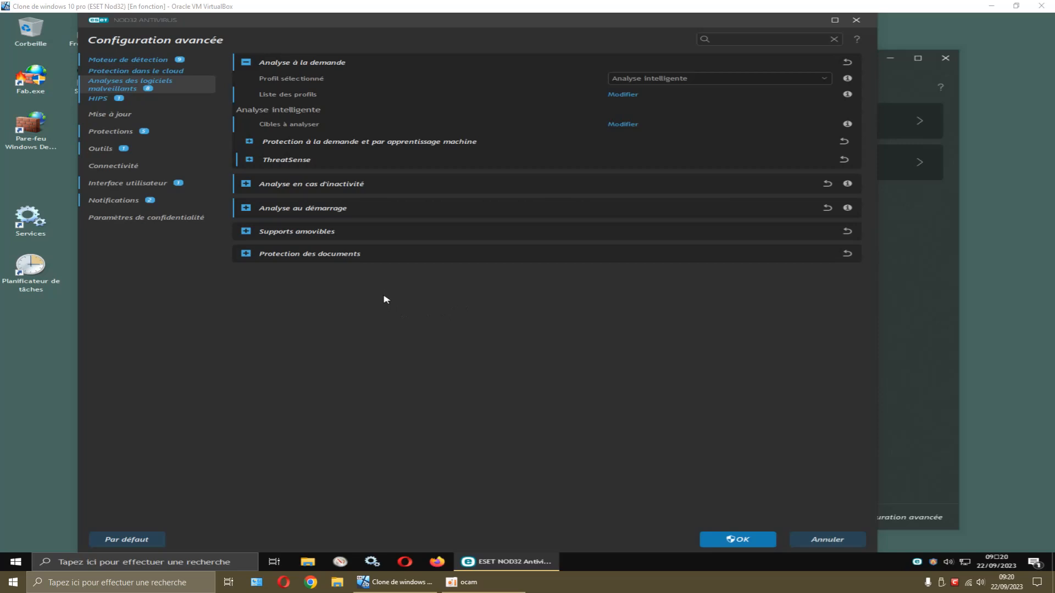
Park the Configuration avancée window at the screen's top-left and begin widening it
{"action": "left_click_drag", "start_coordinate": [652, 28], "coordinate": [905, 164]}
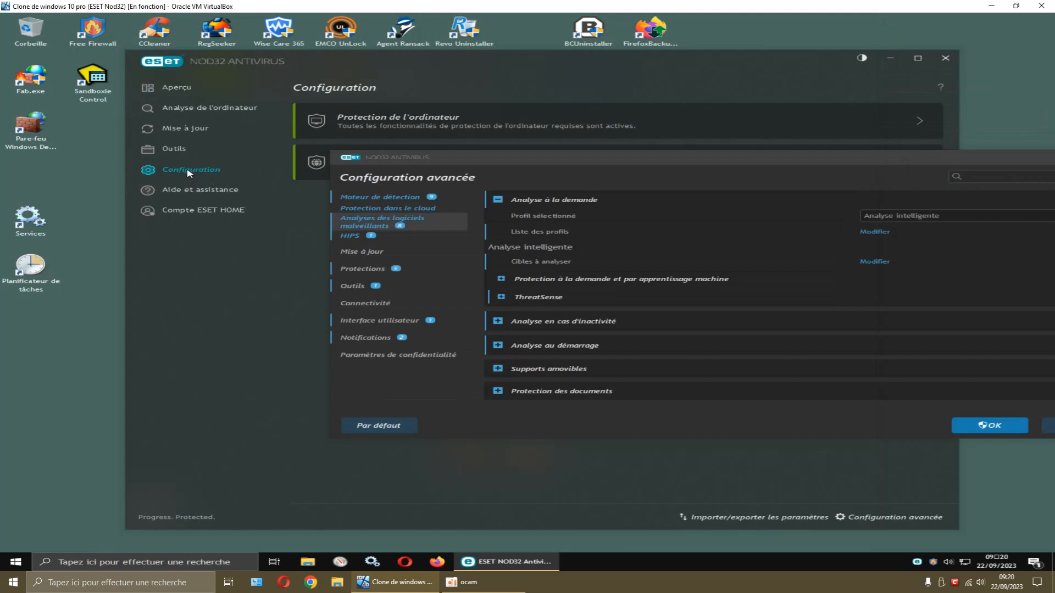
{"action": "left_click_drag", "start_coordinate": [657, 162], "coordinate": [358, 28]}
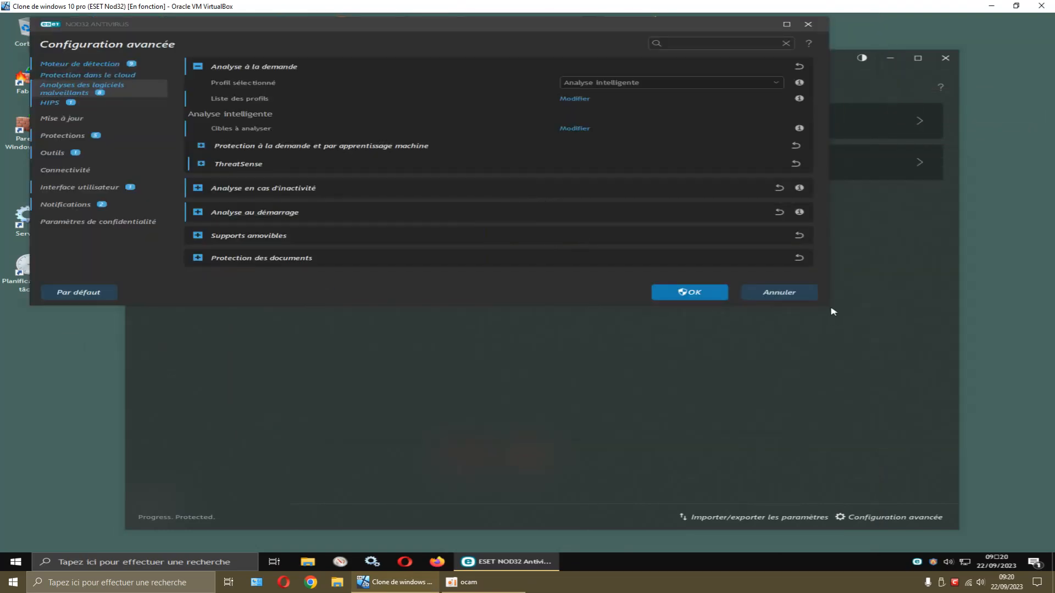
{"action": "left_click_drag", "start_coordinate": [827, 305], "coordinate": [884, 551]}
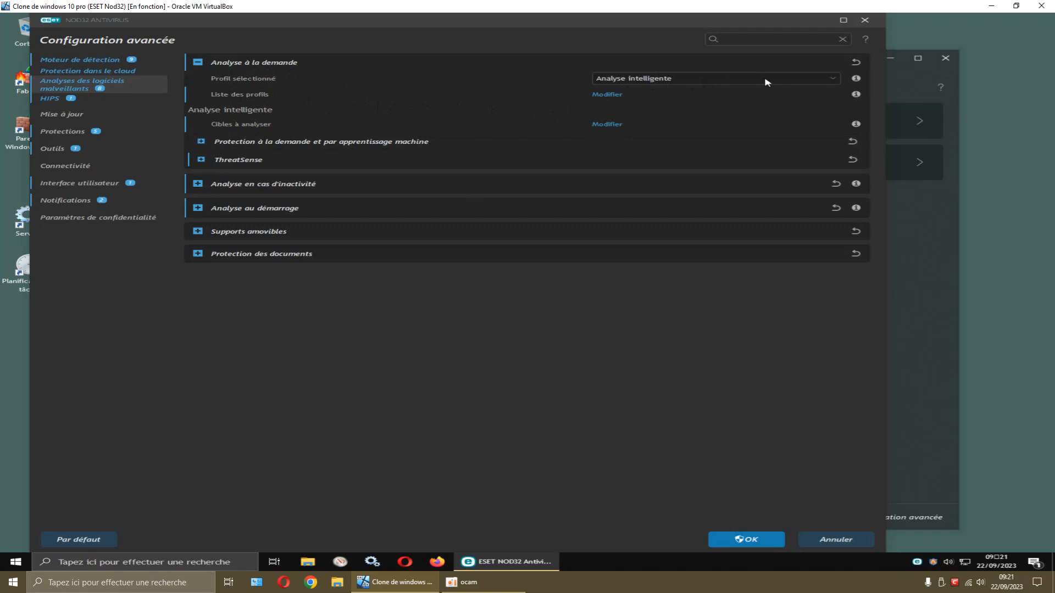
Drop down Profil sélectionné to list the available on-demand scan profiles
{"action": "mouse_move", "coordinate": [856, 80]}
{"action": "left_click", "coordinate": [683, 82]}
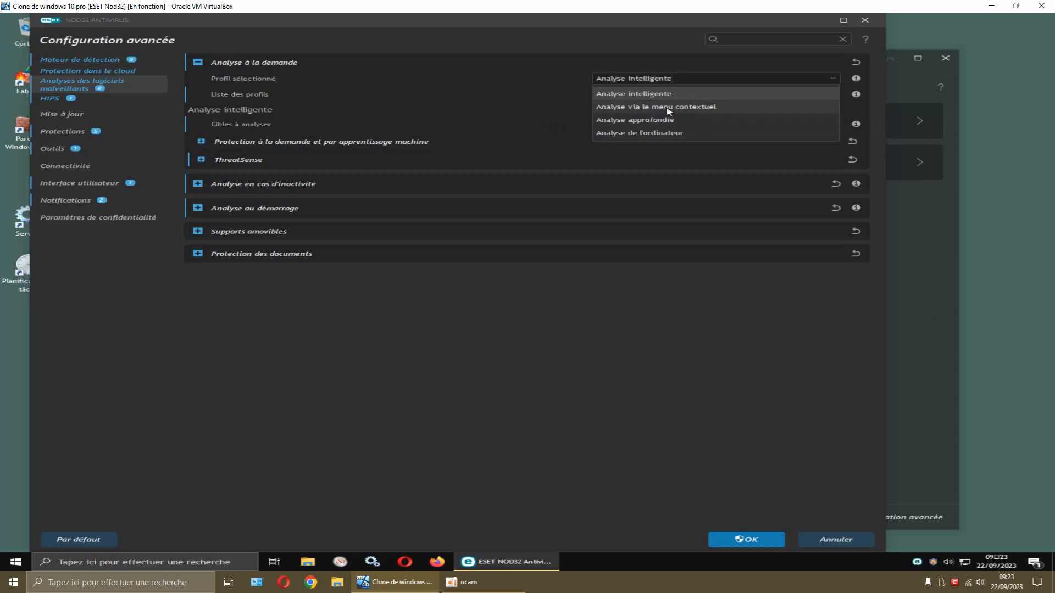
{"action": "left_click", "coordinate": [540, 111]}
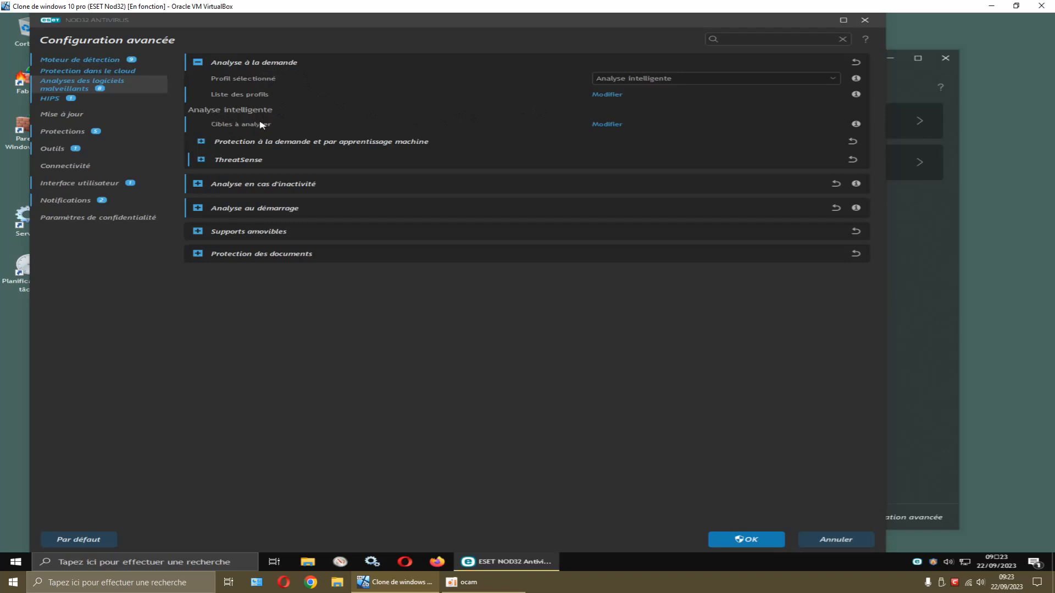
{"action": "left_click", "coordinate": [606, 128]}
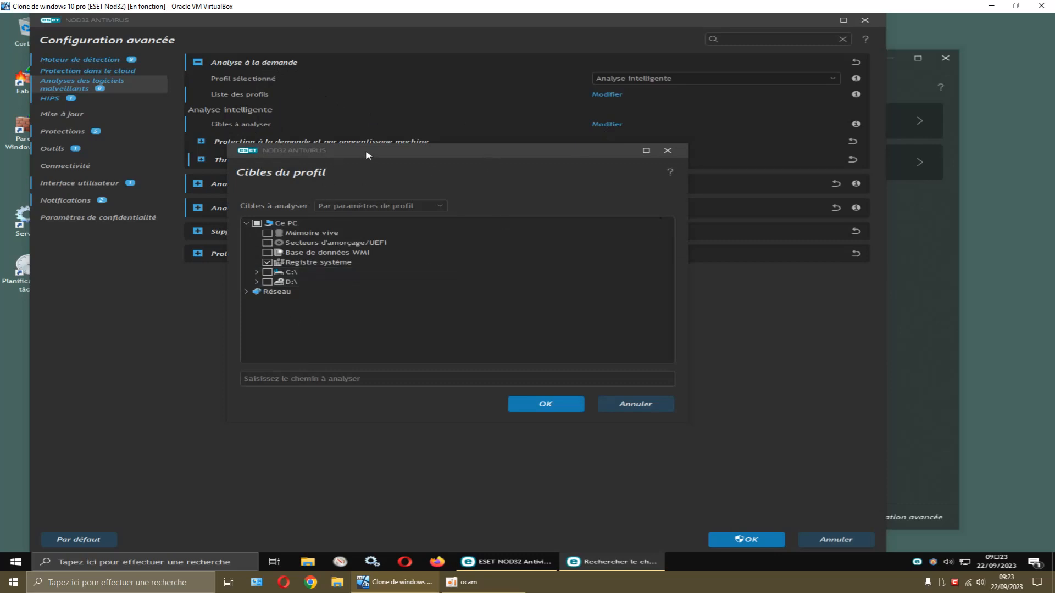
{"action": "left_click_drag", "start_coordinate": [367, 156], "coordinate": [429, 191]}
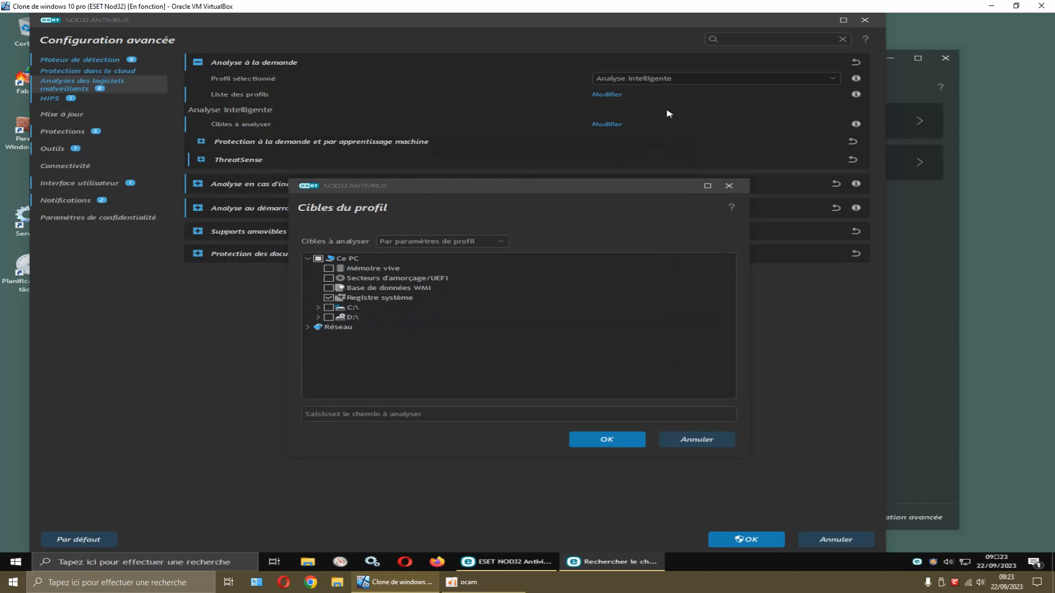
{"action": "left_click", "coordinate": [319, 309]}
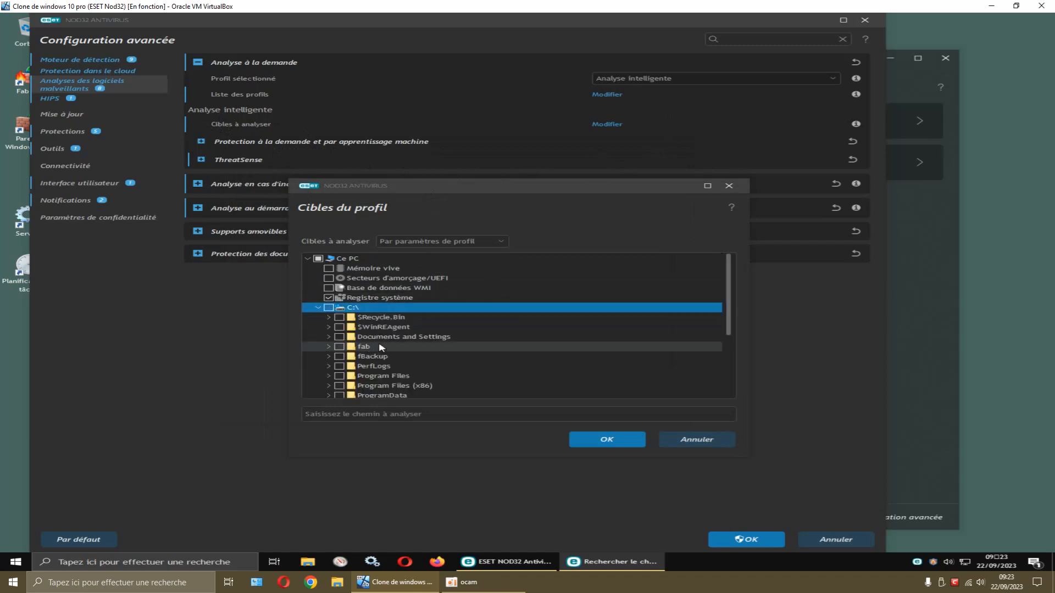
{"action": "scroll", "coordinate": [455, 360], "scroll_direction": "down", "scroll_amount": 3}
{"action": "scroll", "coordinate": [467, 343], "scroll_direction": "up", "scroll_amount": 3}
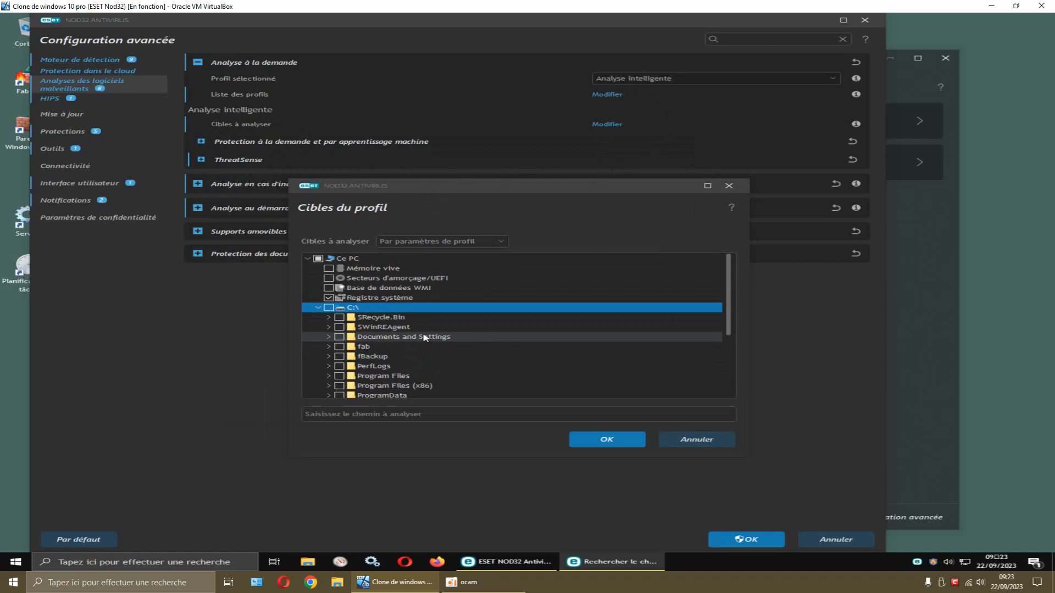
{"action": "scroll", "coordinate": [425, 337], "scroll_direction": "down", "scroll_amount": 2}
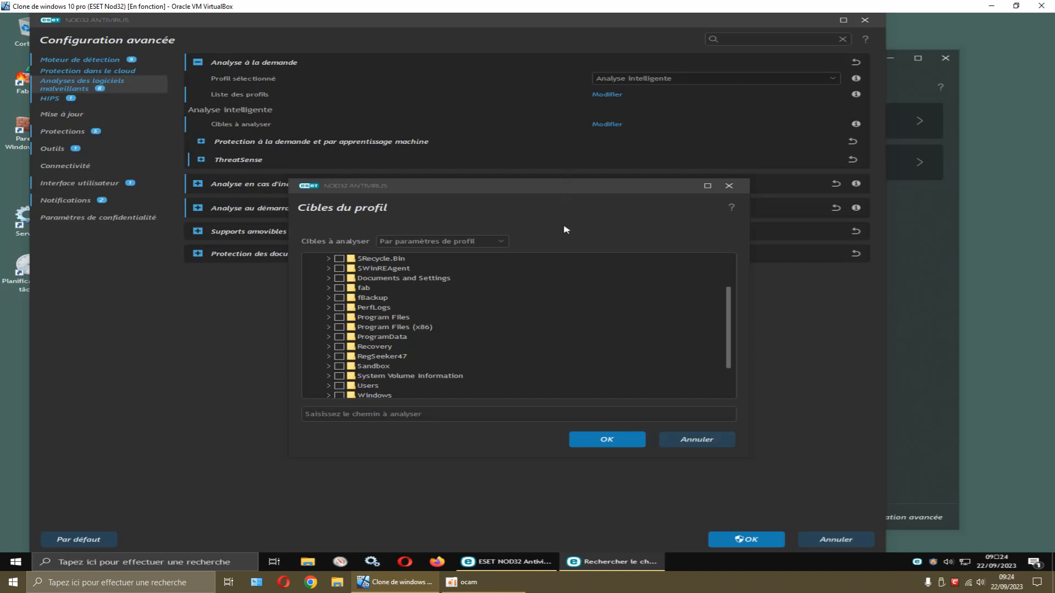
{"action": "scroll", "coordinate": [377, 319], "scroll_direction": "down", "scroll_amount": 2}
{"action": "scroll", "coordinate": [377, 318], "scroll_direction": "up", "scroll_amount": 4}
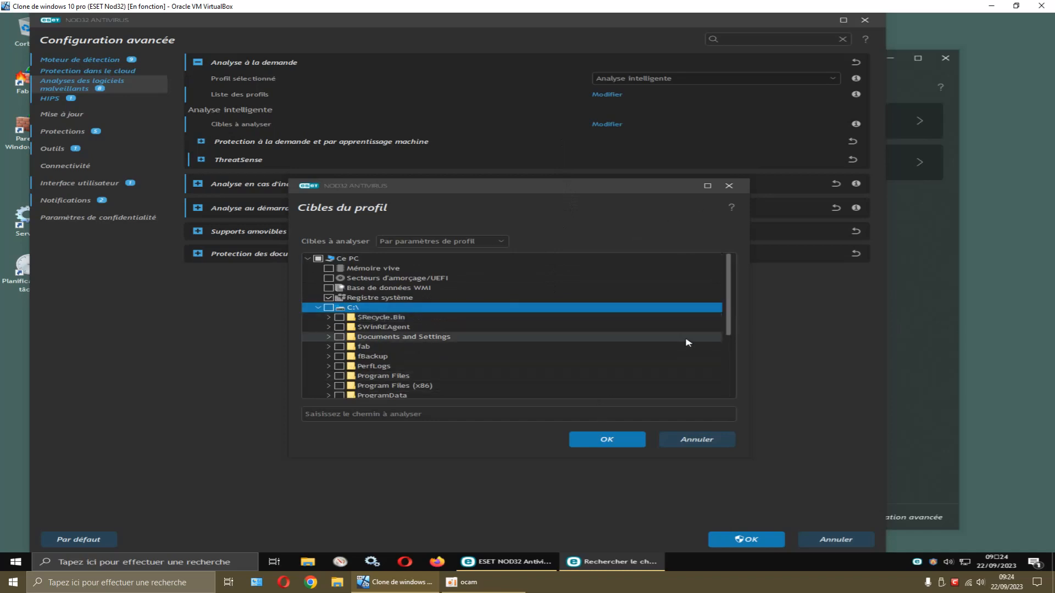
{"action": "scroll", "coordinate": [685, 344], "scroll_direction": "down", "scroll_amount": 2}
{"action": "scroll", "coordinate": [685, 344], "scroll_direction": "up", "scroll_amount": 2}
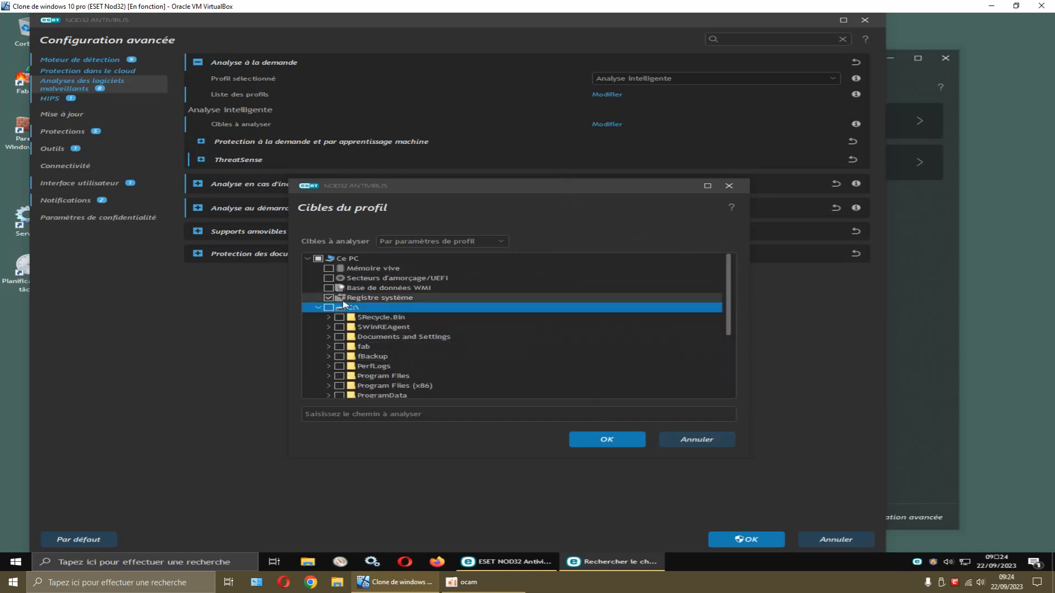
{"action": "left_click", "coordinate": [571, 438]}
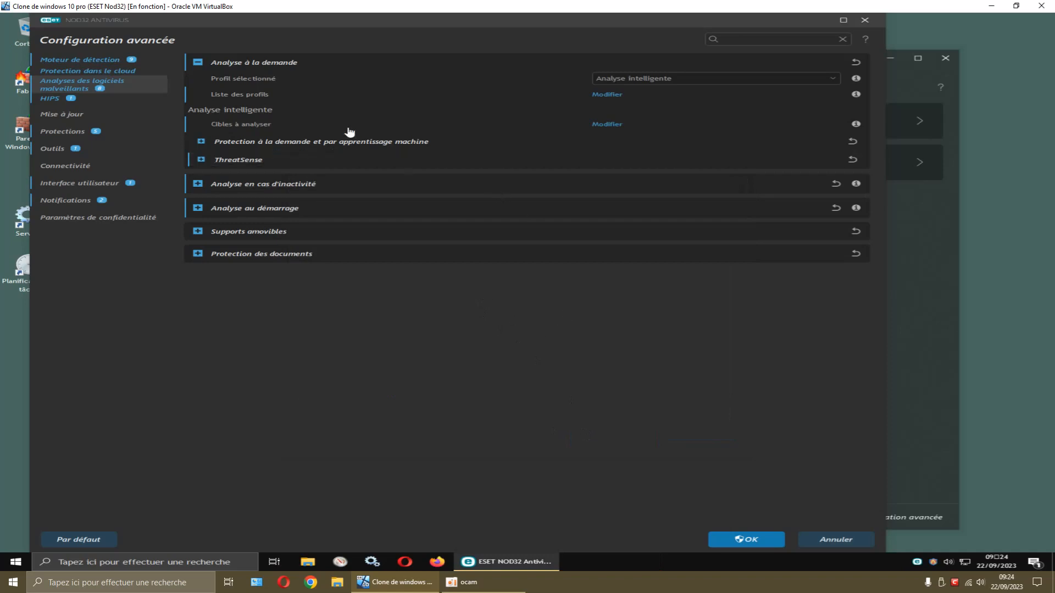
Select 'Analyse via le menu contextuel' as the on-demand profile, then close the profile manager
{"action": "left_click", "coordinate": [643, 81]}
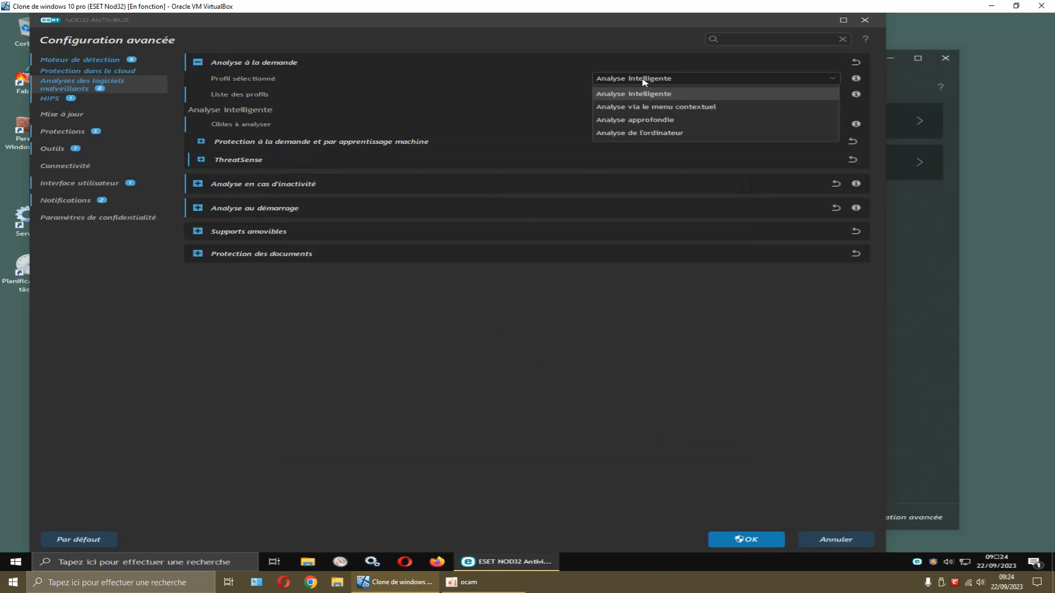
{"action": "left_click", "coordinate": [650, 107]}
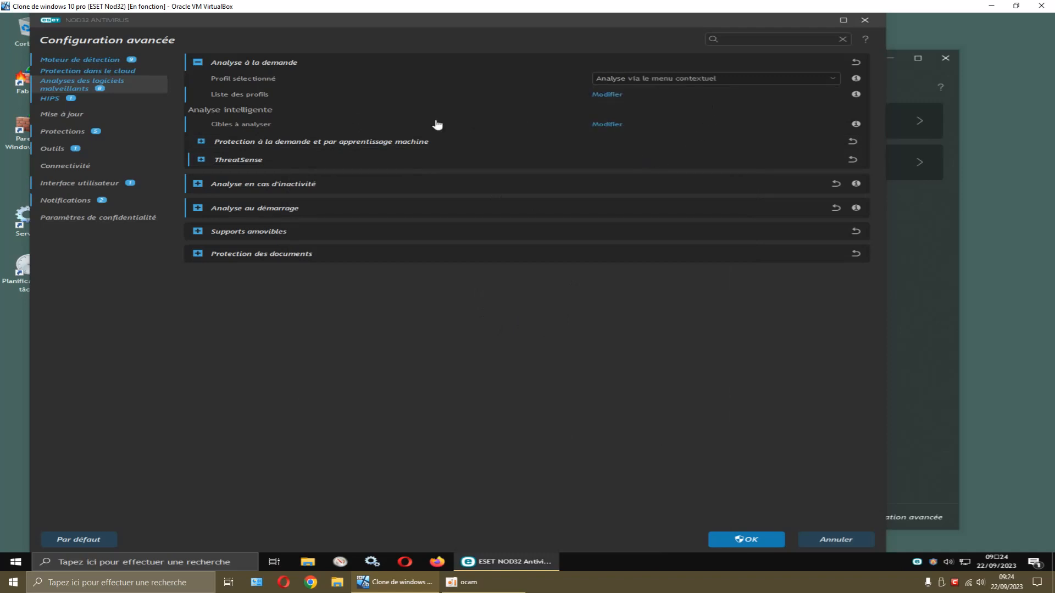
{"action": "left_click", "coordinate": [618, 99]}
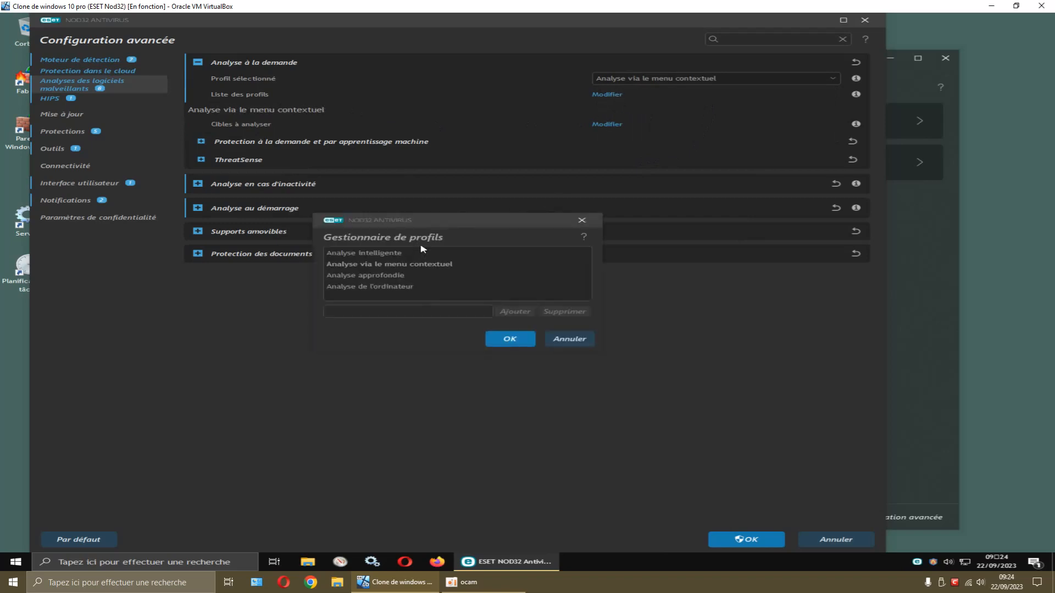
{"action": "left_click", "coordinate": [584, 221]}
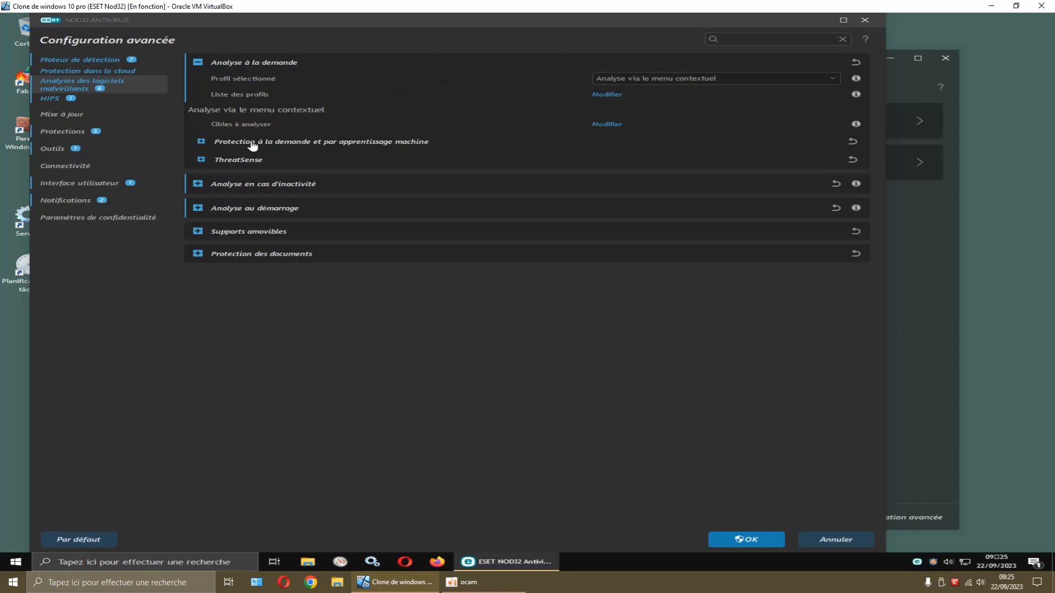
Switch the on-demand profile back to 'Analyse intelligente' and dismiss the profile manager
{"action": "left_click", "coordinate": [598, 127]}
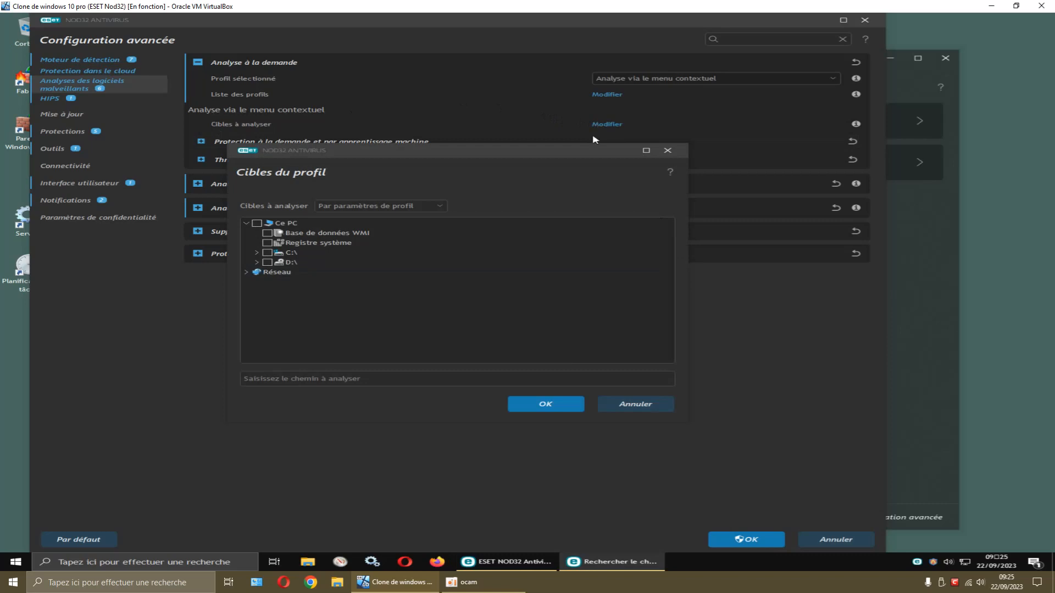
{"action": "left_click", "coordinate": [667, 151]}
{"action": "left_click", "coordinate": [678, 82]}
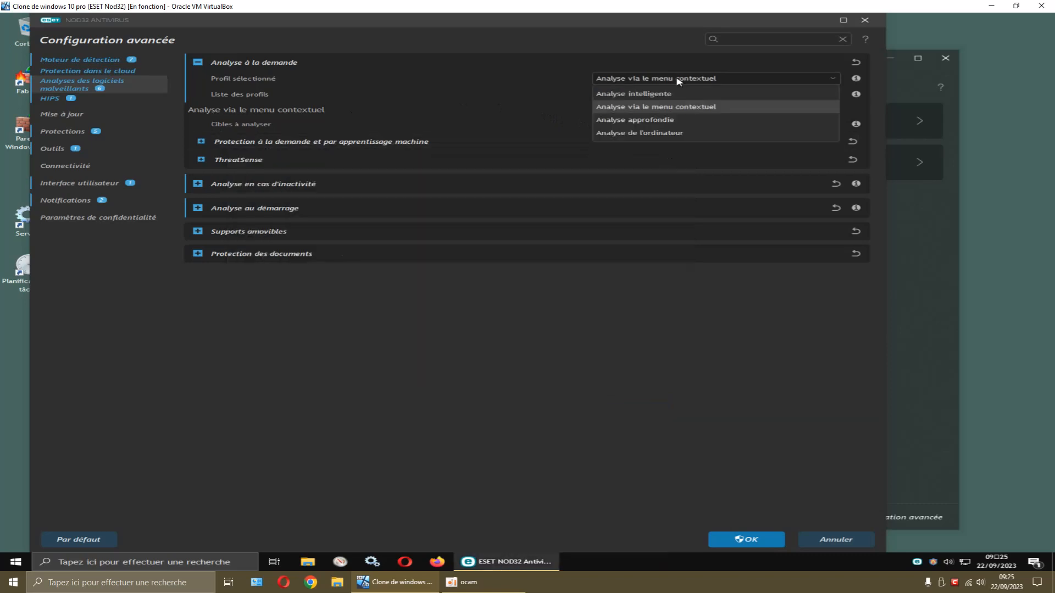
{"action": "left_click", "coordinate": [653, 93]}
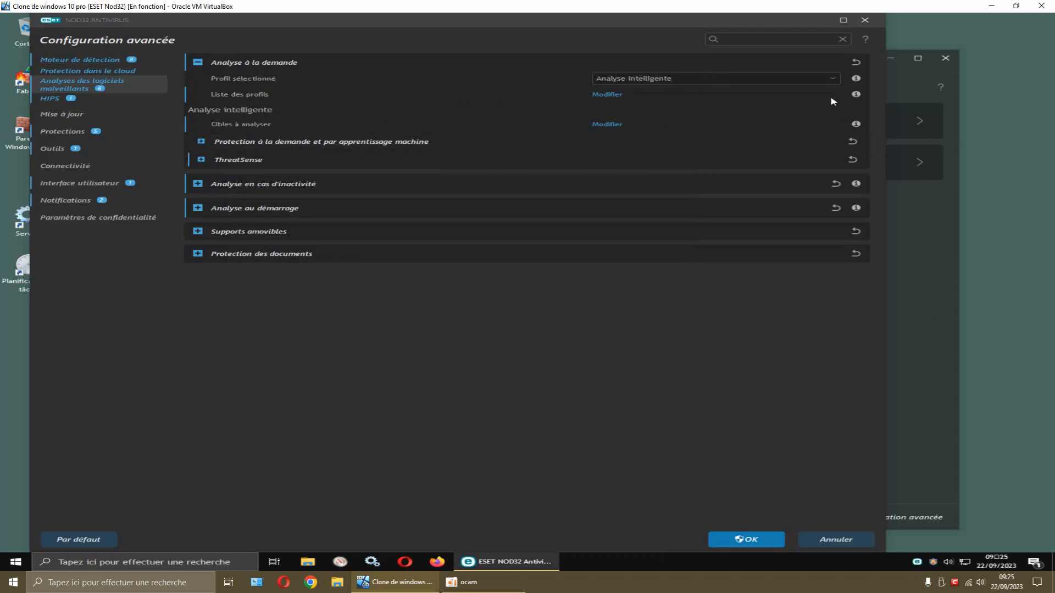
{"action": "mouse_move", "coordinate": [856, 82]}
{"action": "left_click", "coordinate": [605, 96]}
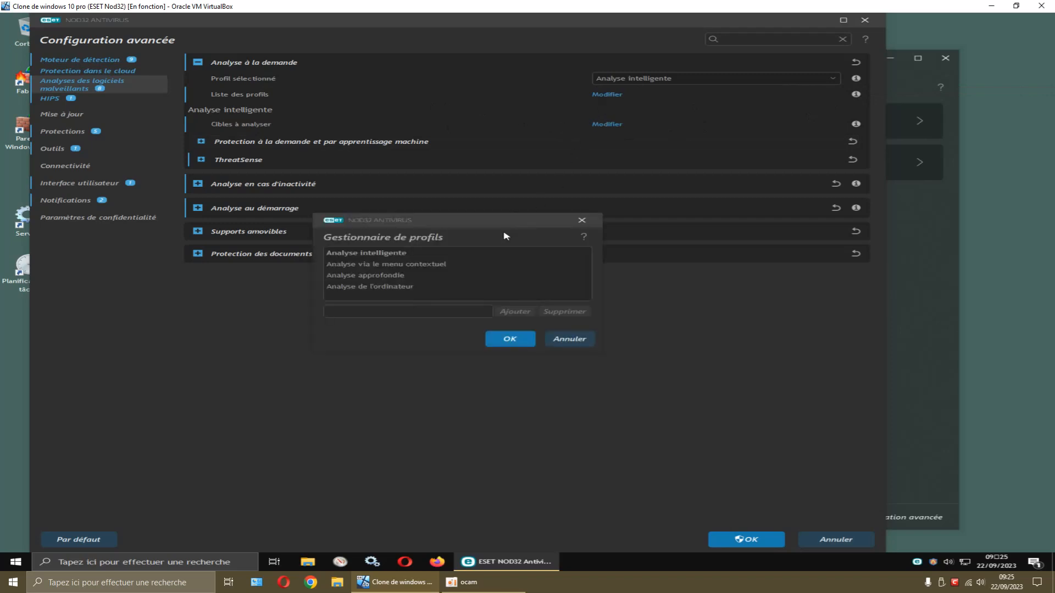
{"action": "left_click", "coordinate": [510, 339]}
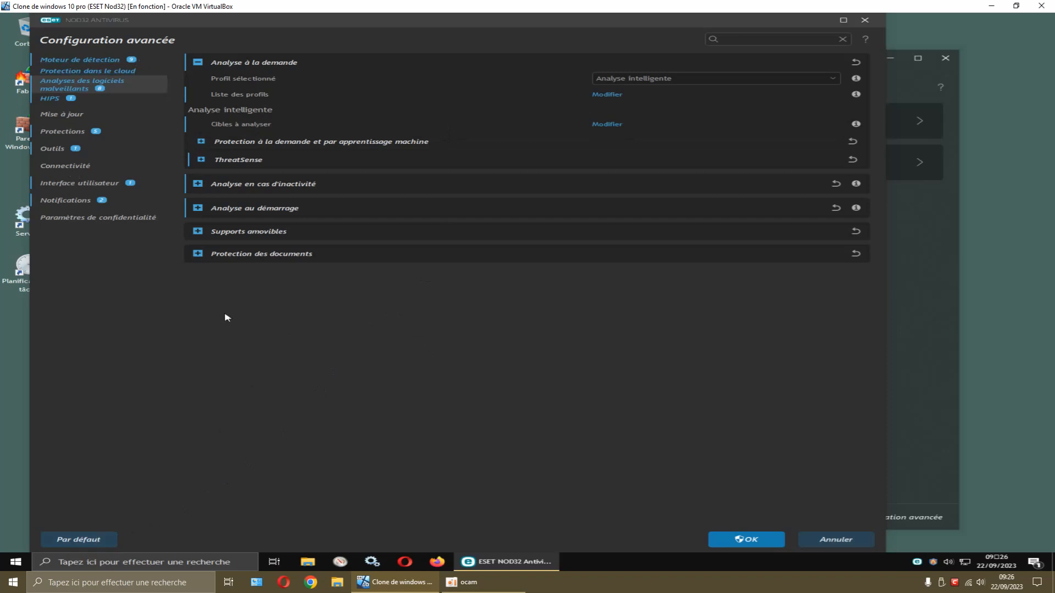
Reset all advanced settings via Par défaut, confirming 'Rétablir les paramètres par défaut'
{"action": "left_click", "coordinate": [101, 540]}
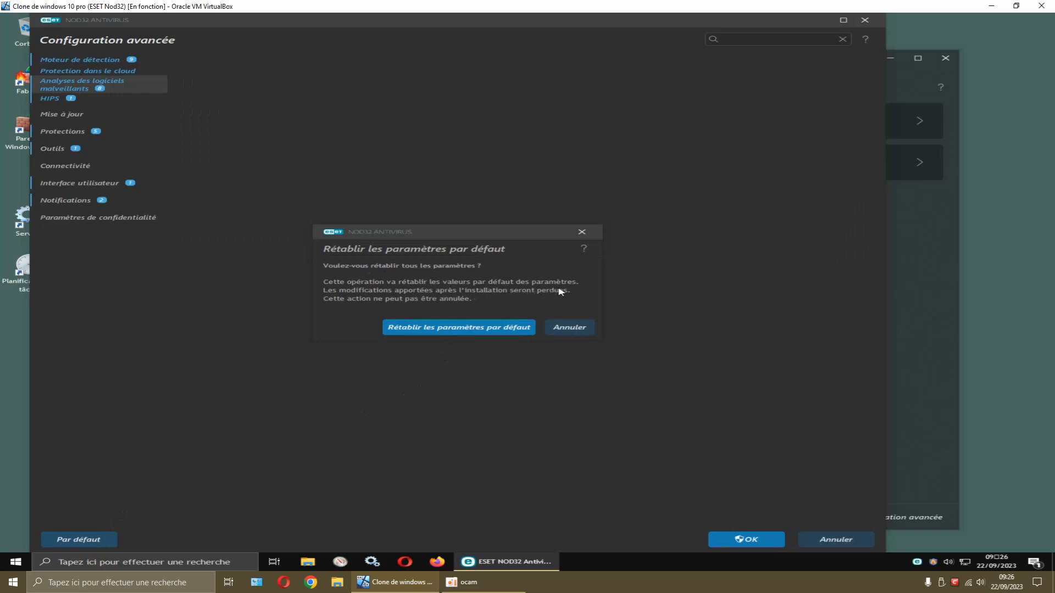
{"action": "left_click", "coordinate": [446, 328]}
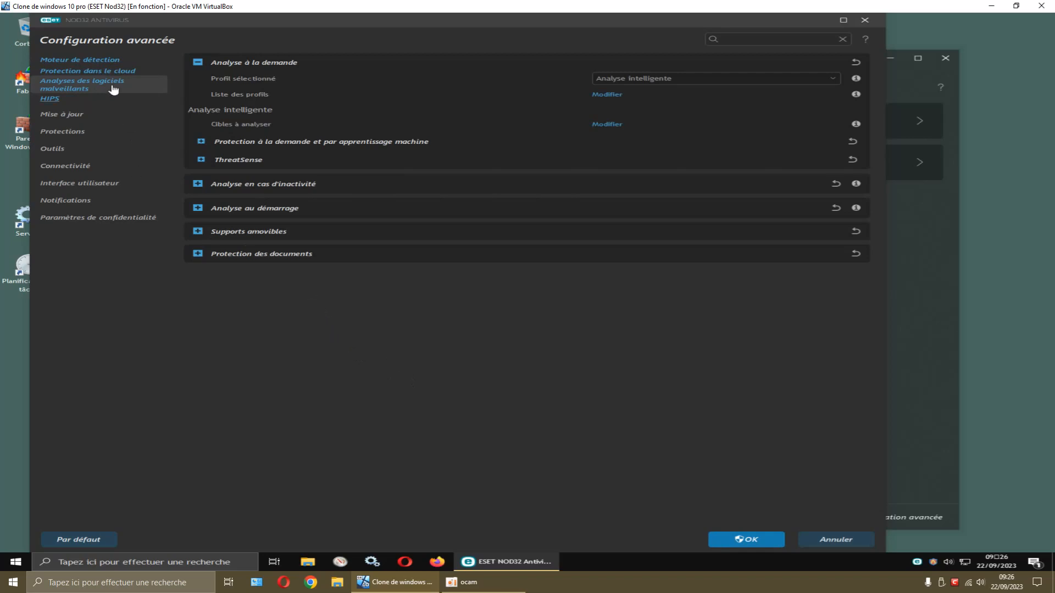
{"action": "left_click", "coordinate": [130, 72]}
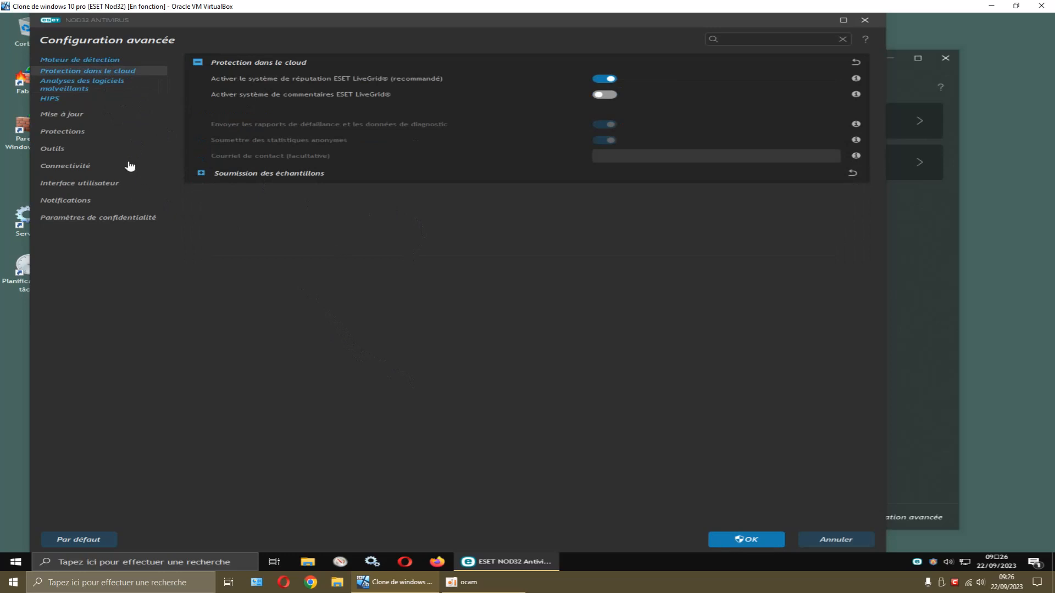
{"action": "left_click", "coordinate": [99, 88]}
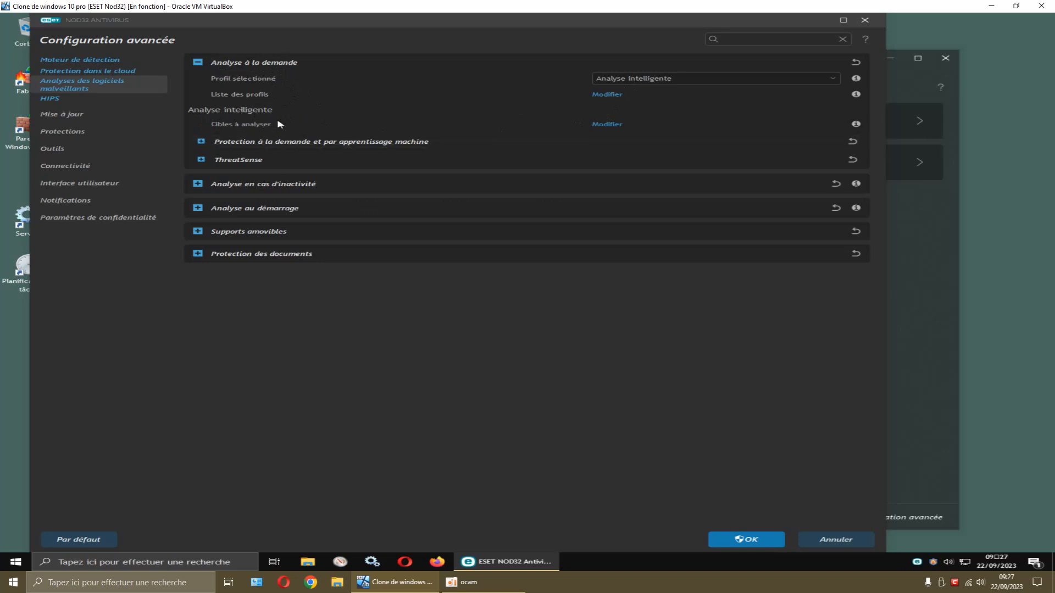
Tick Registre système in the Analyse intelligente scan targets and confirm with OK
{"action": "left_click", "coordinate": [608, 125]}
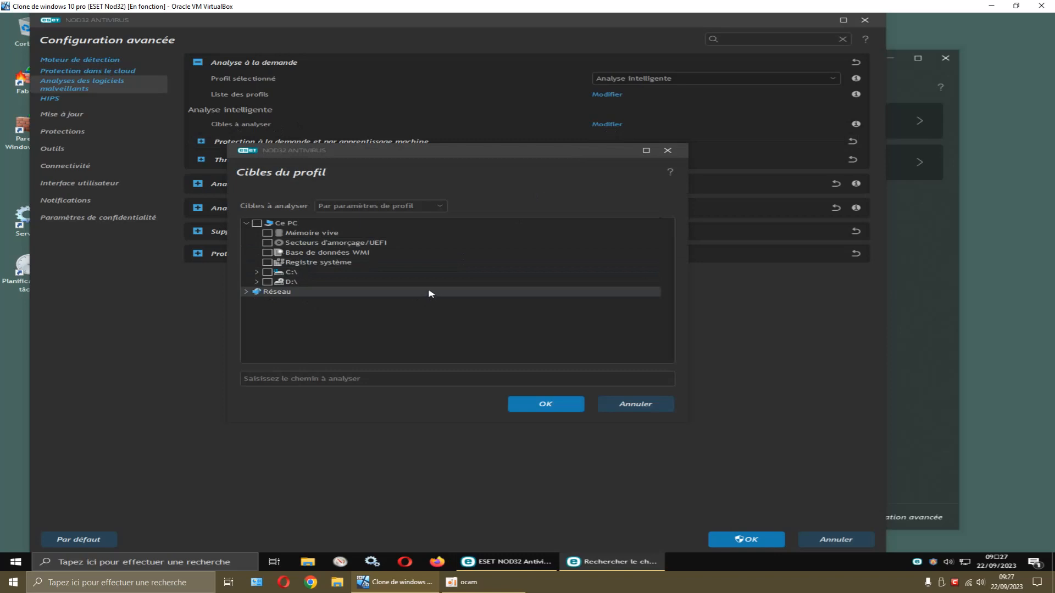
{"action": "left_click", "coordinate": [667, 151]}
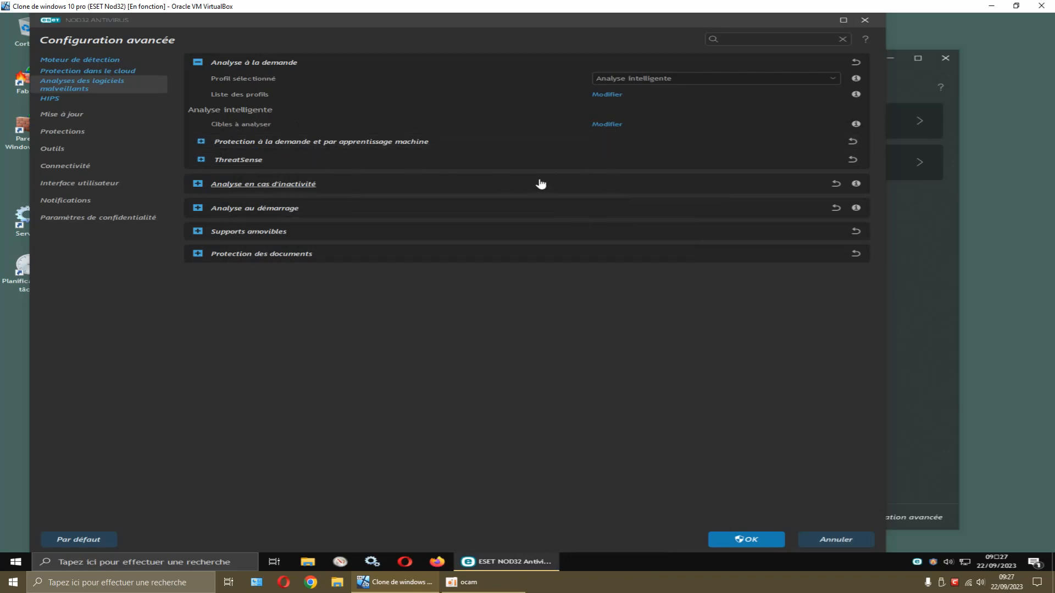
{"action": "left_click", "coordinate": [608, 125]}
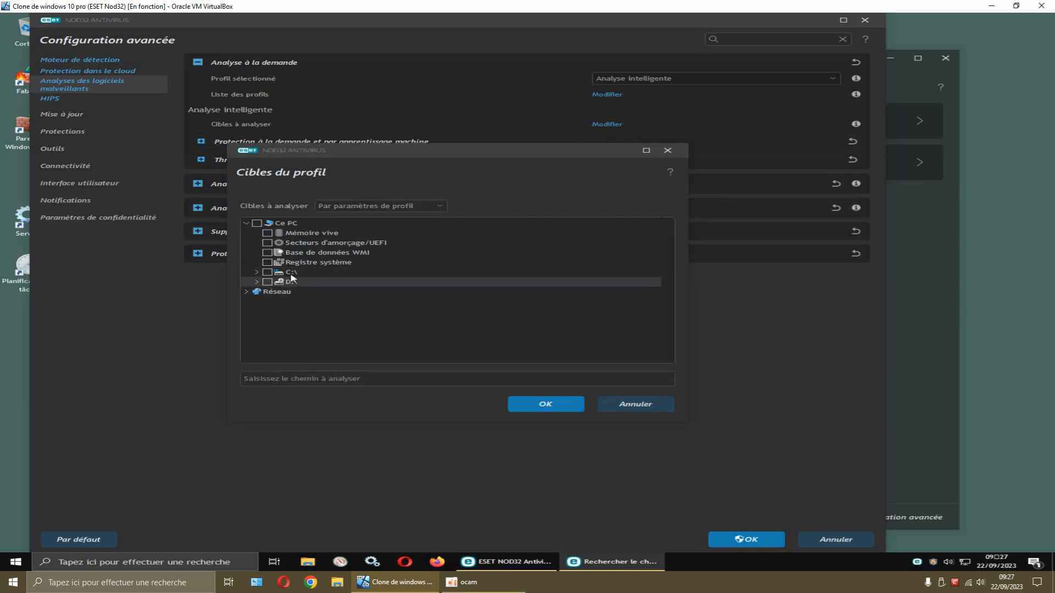
{"action": "left_click", "coordinate": [267, 263]}
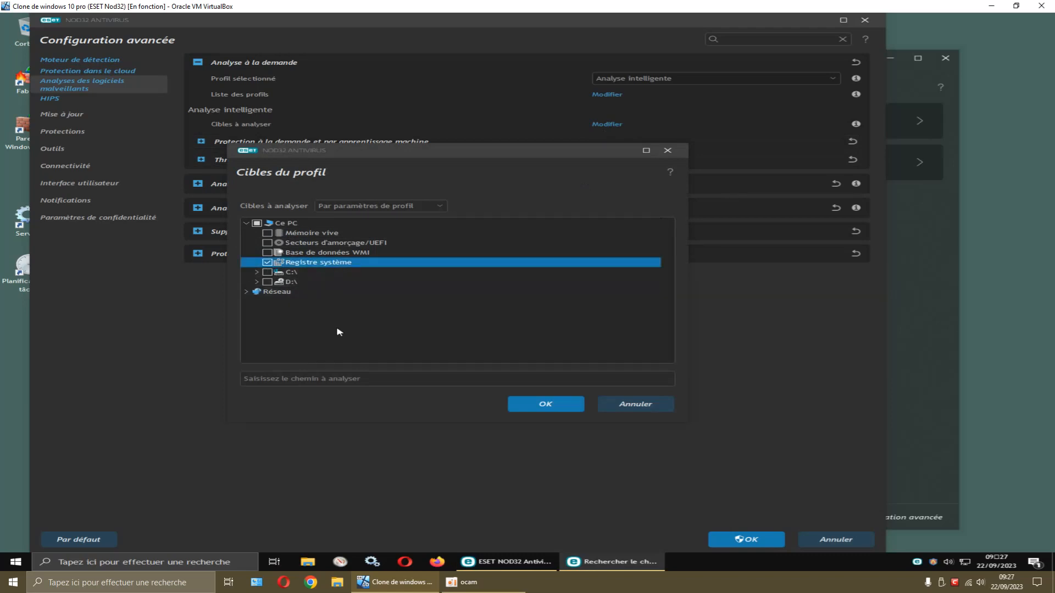
{"action": "left_click", "coordinate": [522, 406]}
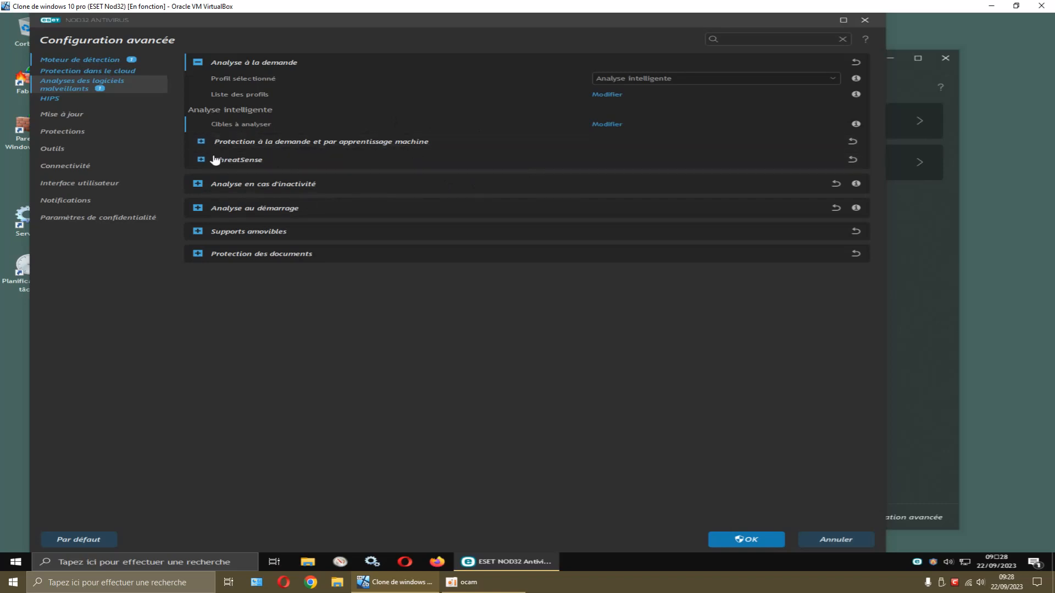
Expand on-demand protection, keeping 'Utiliser les configurations de protection en temps réel' on, and show ThreatSense
{"action": "left_click", "coordinate": [201, 142]}
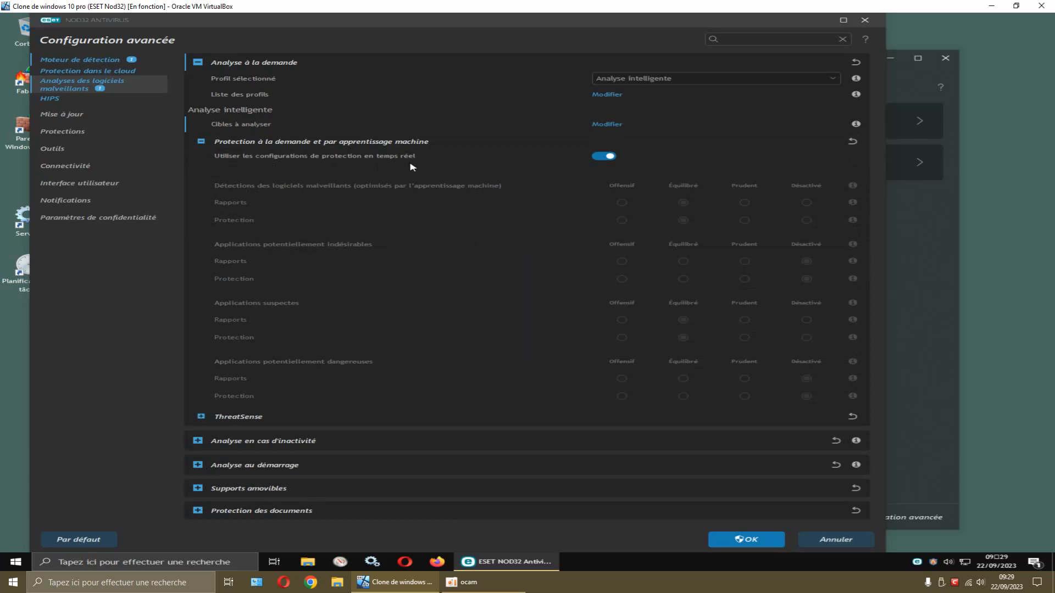
{"action": "left_click", "coordinate": [603, 156]}
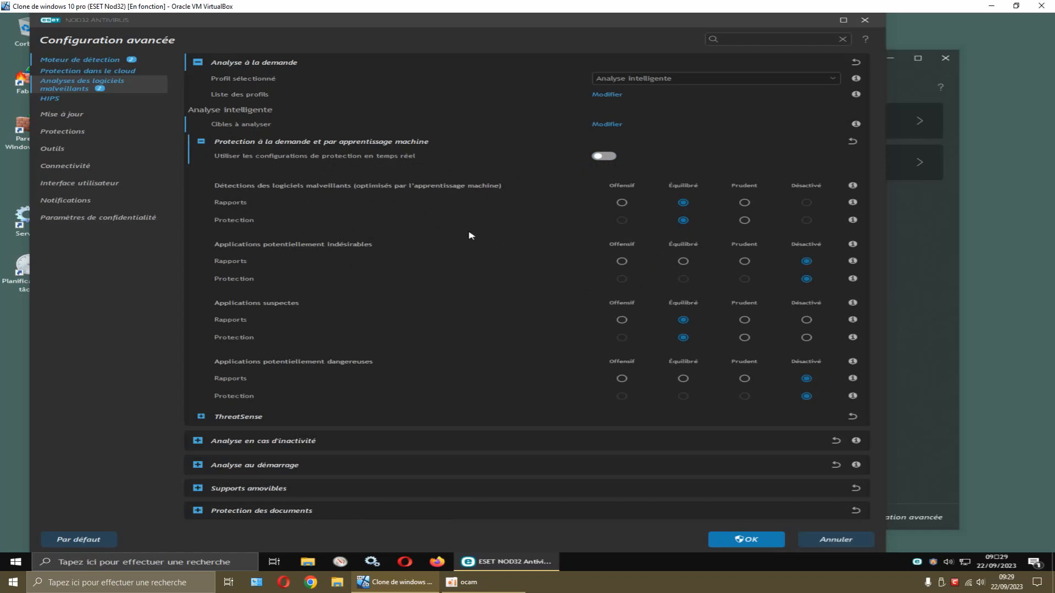
{"action": "left_click", "coordinate": [602, 157]}
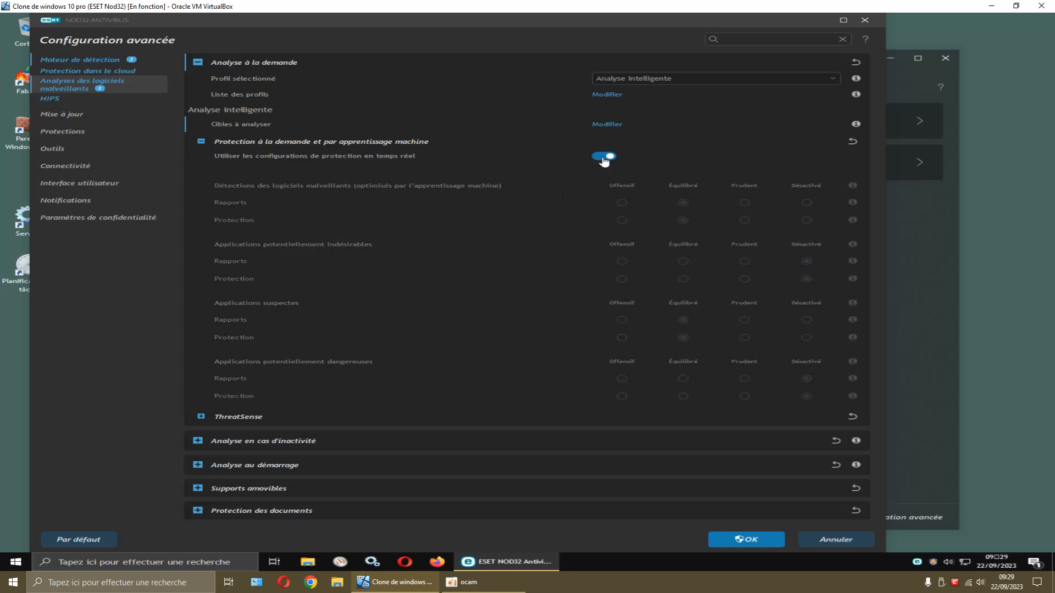
{"action": "left_click", "coordinate": [602, 157]}
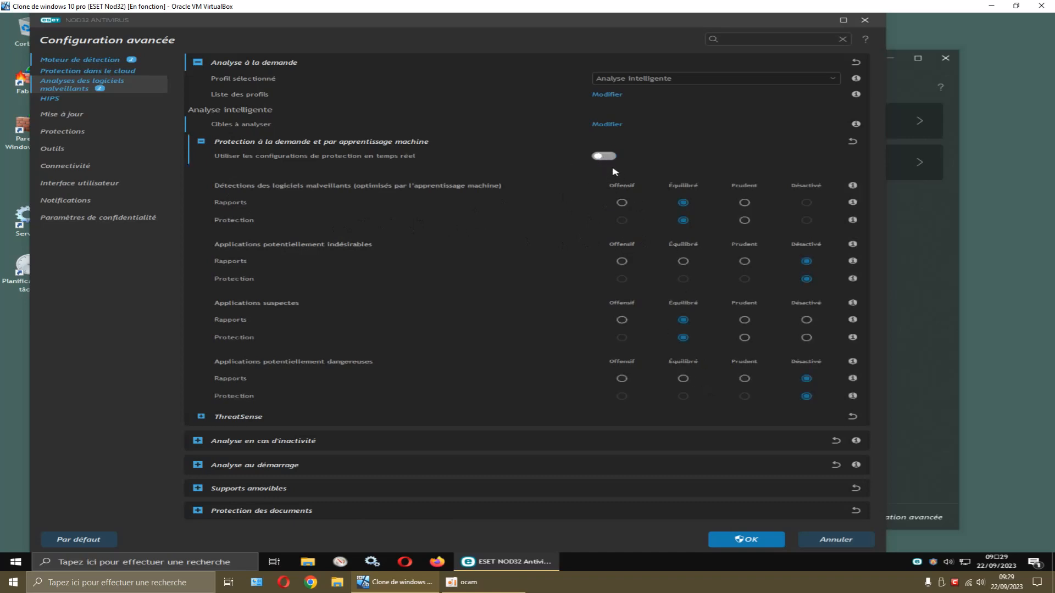
{"action": "left_click", "coordinate": [603, 157]}
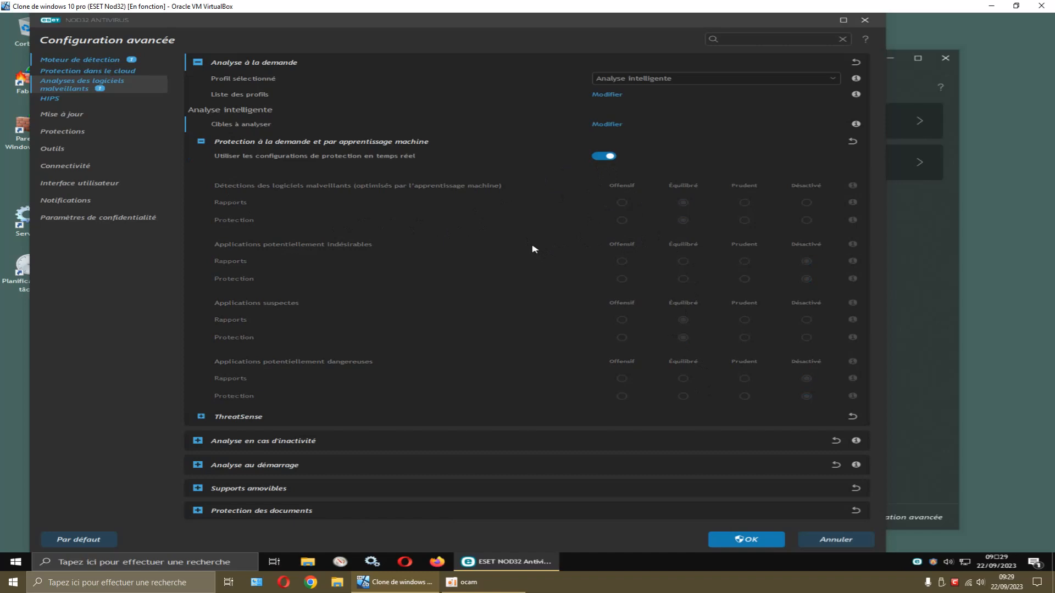
{"action": "left_click", "coordinate": [201, 418]}
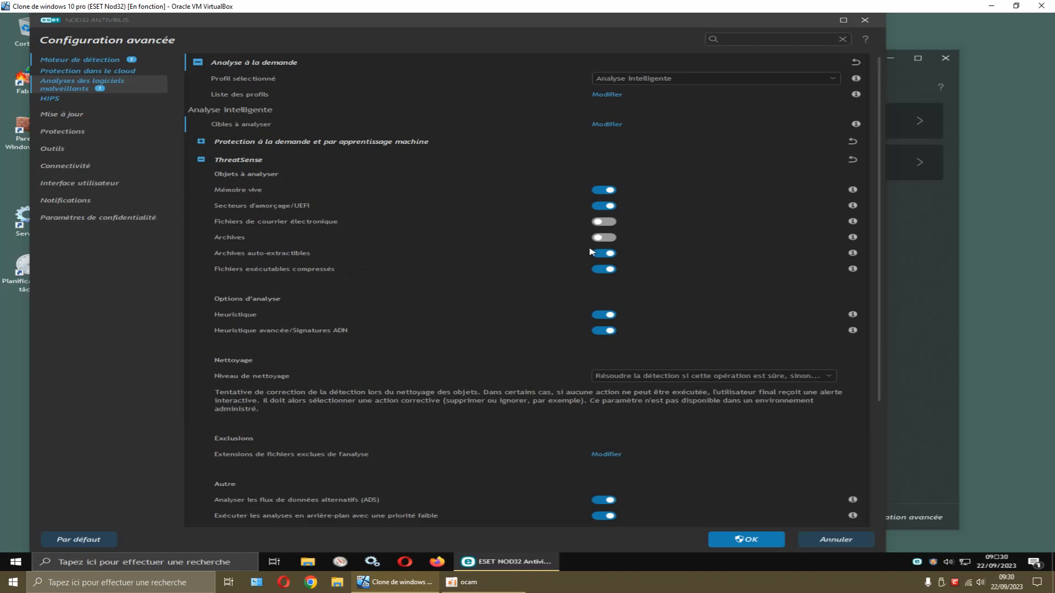
Turn on Archives and set Niveau de nettoyage to 'Toujours demander à l'utilisateur final'
{"action": "left_click", "coordinate": [605, 240]}
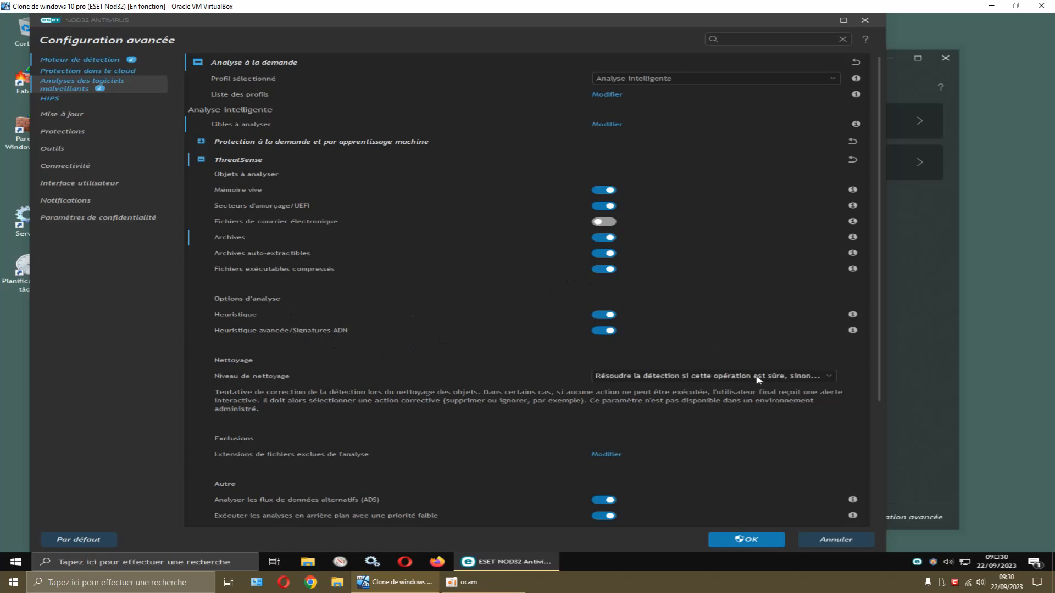
{"action": "left_click", "coordinate": [671, 377]}
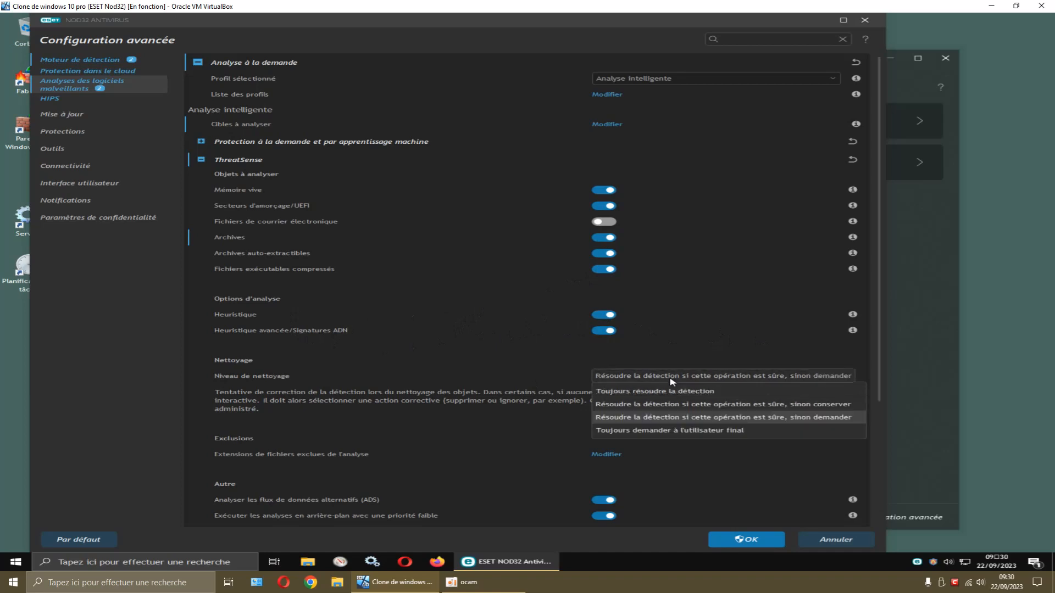
{"action": "left_click", "coordinate": [638, 432]}
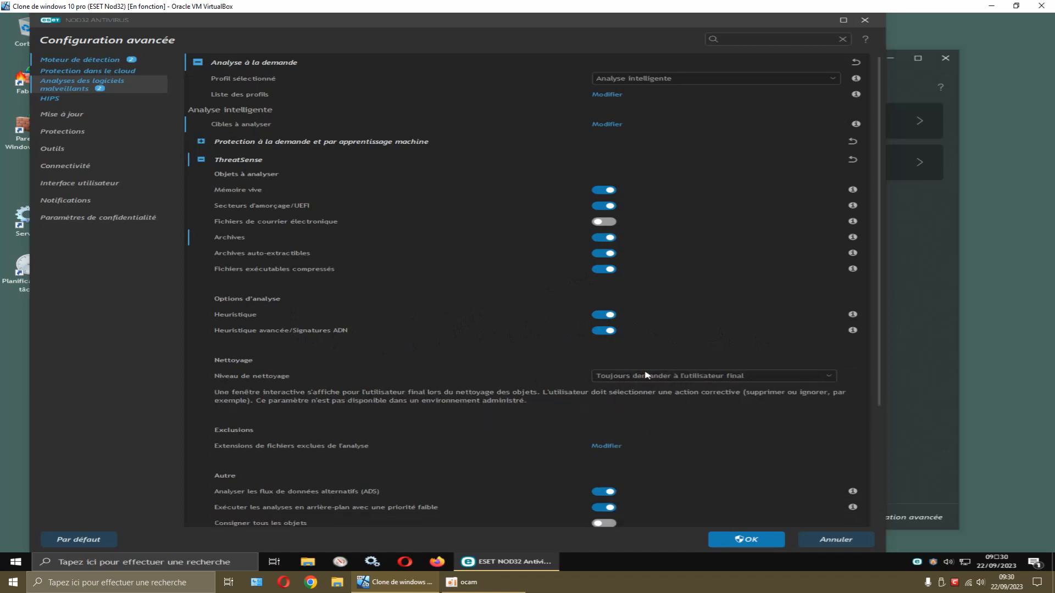
{"action": "scroll", "coordinate": [461, 352], "scroll_direction": "down", "scroll_amount": 1}
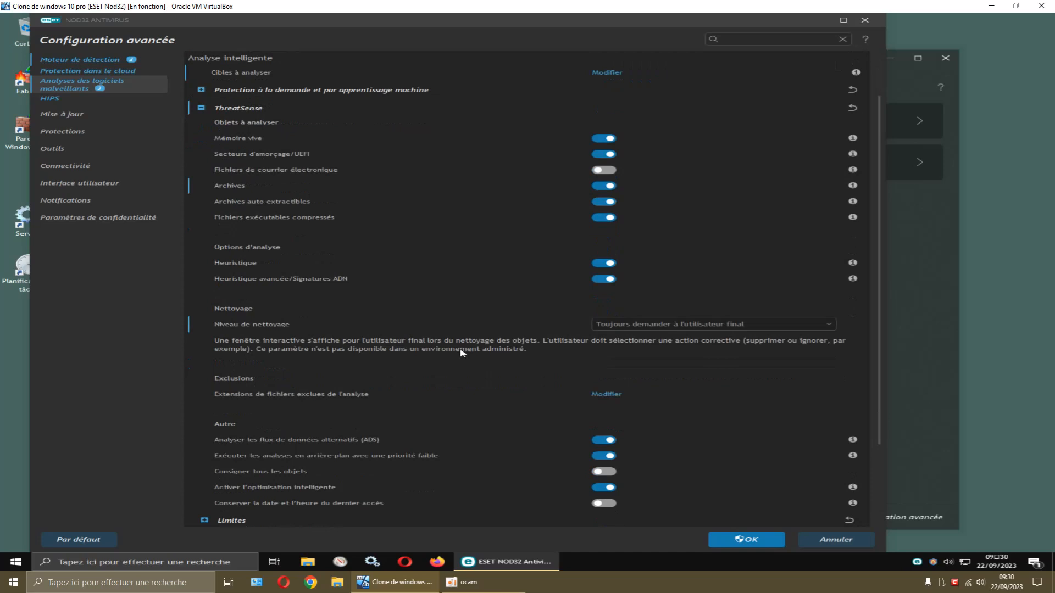
{"action": "scroll", "coordinate": [461, 352], "scroll_direction": "down", "scroll_amount": 1}
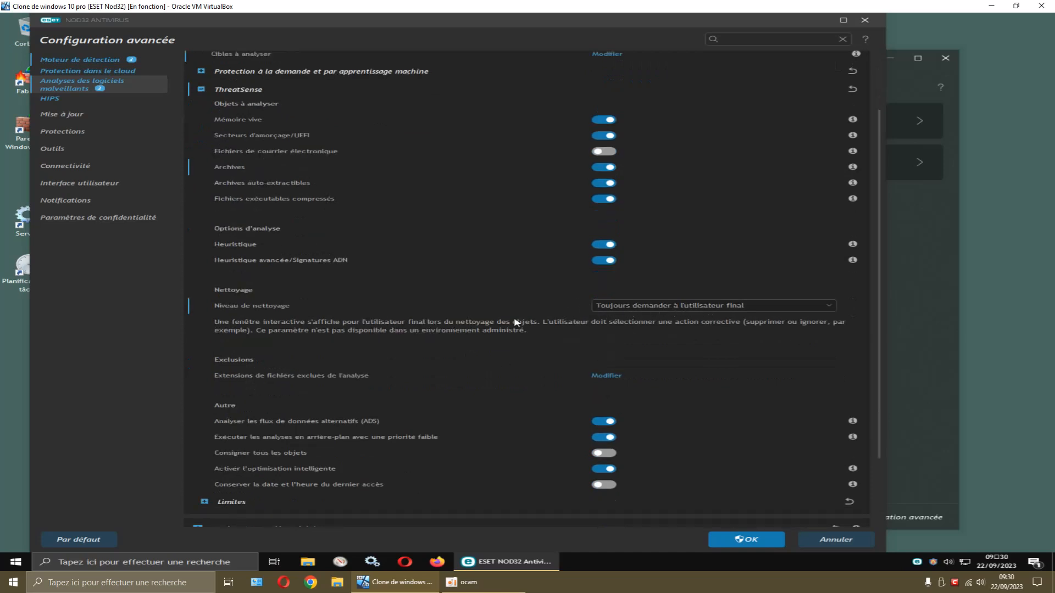
{"action": "scroll", "coordinate": [502, 333], "scroll_direction": "down", "scroll_amount": 3}
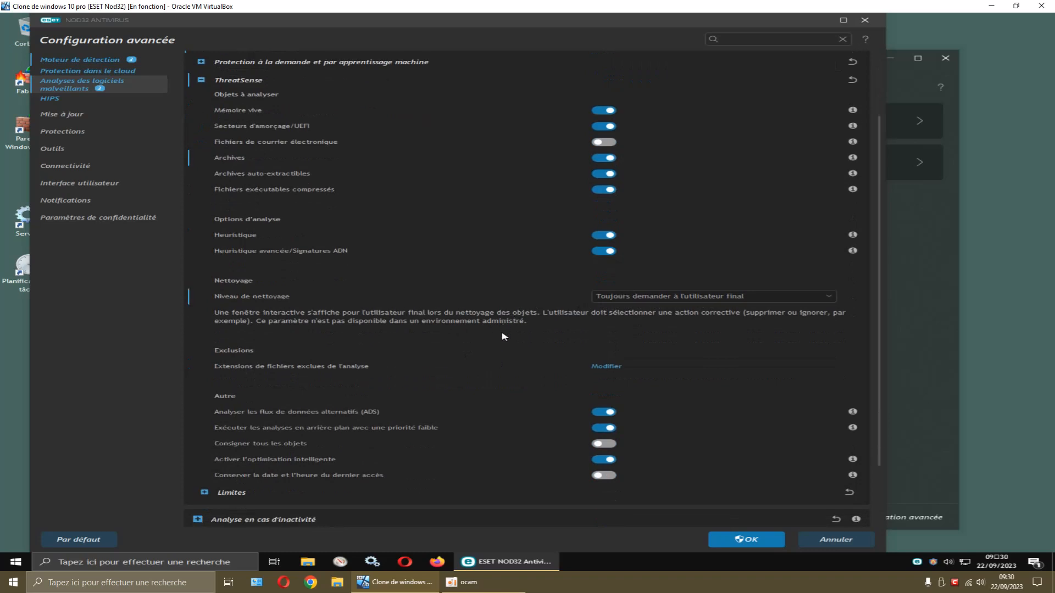
{"action": "scroll", "coordinate": [511, 348], "scroll_direction": "down", "scroll_amount": 1}
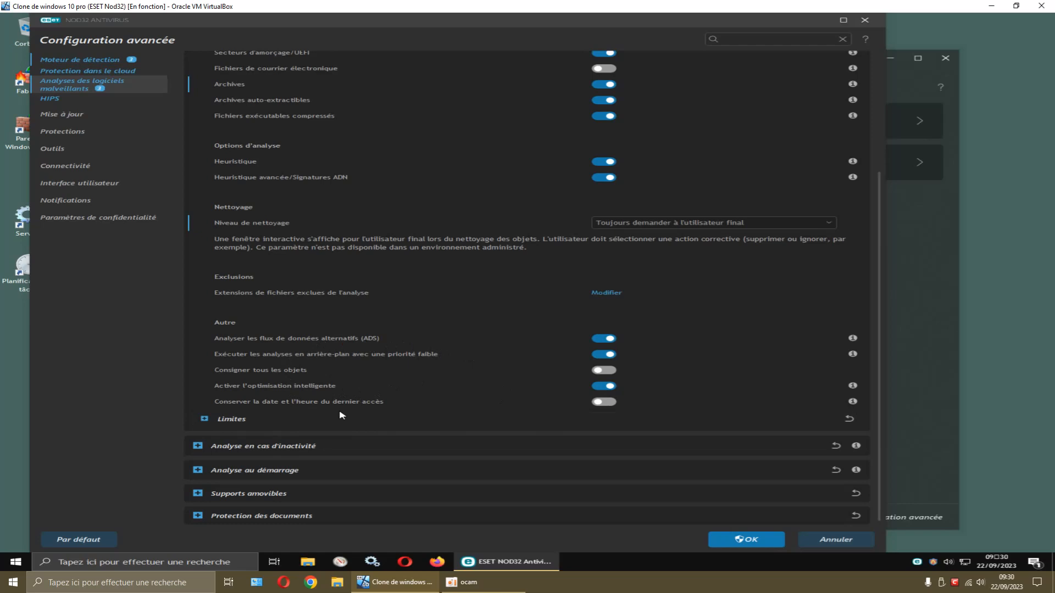
Expand Analyse en cas d'inactivité and its ThreatSense subsection
{"action": "left_click", "coordinate": [198, 447]}
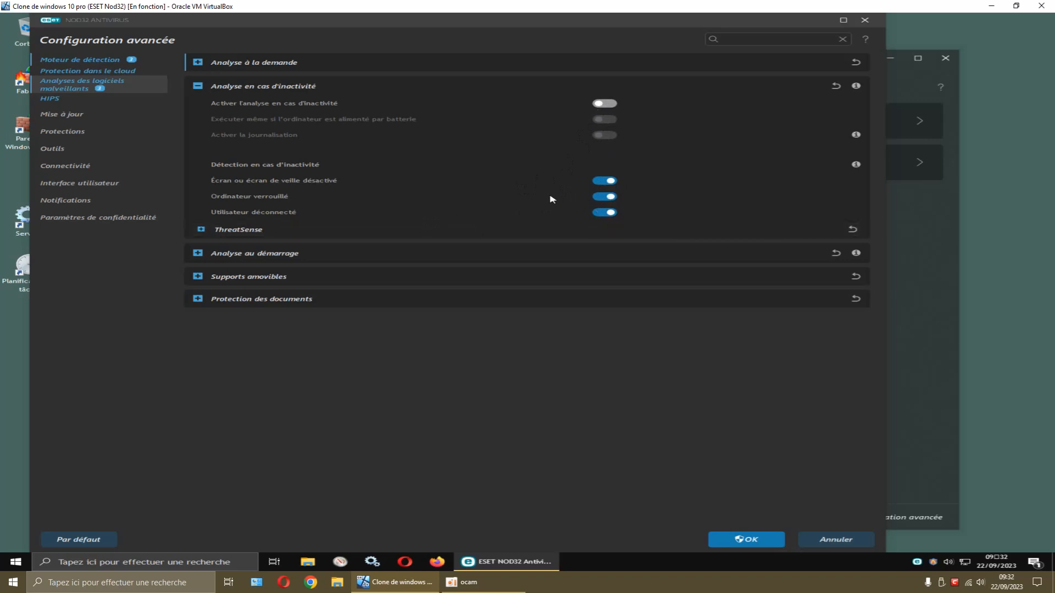
{"action": "left_click", "coordinate": [201, 230]}
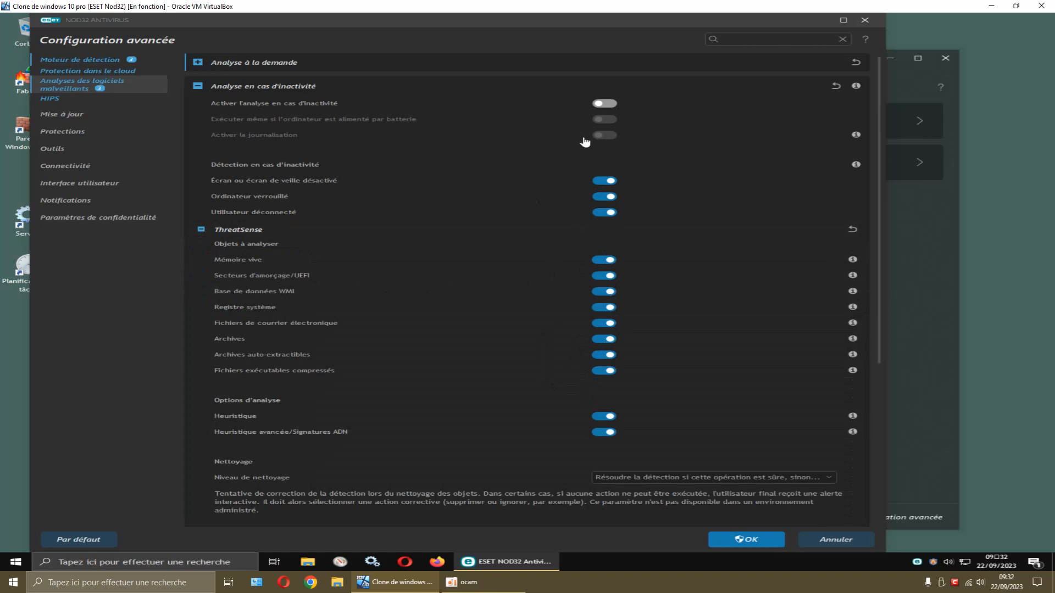
Set the Analyse au démarrage ThreatSense cleaning level to 'Toujours demander à l'utilisateur final'
{"action": "left_click", "coordinate": [197, 87]}
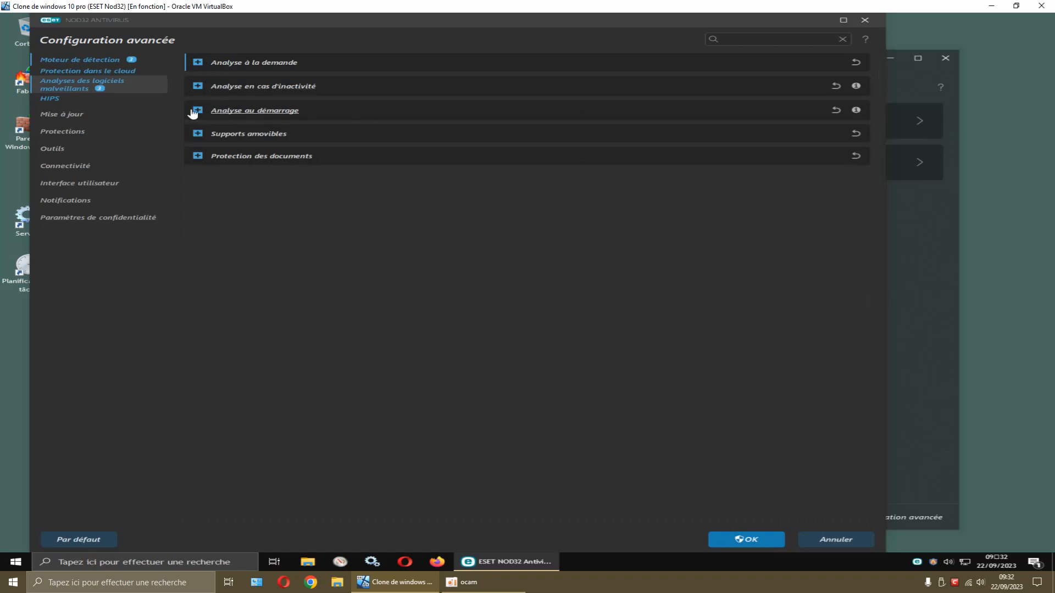
{"action": "left_click", "coordinate": [198, 111]}
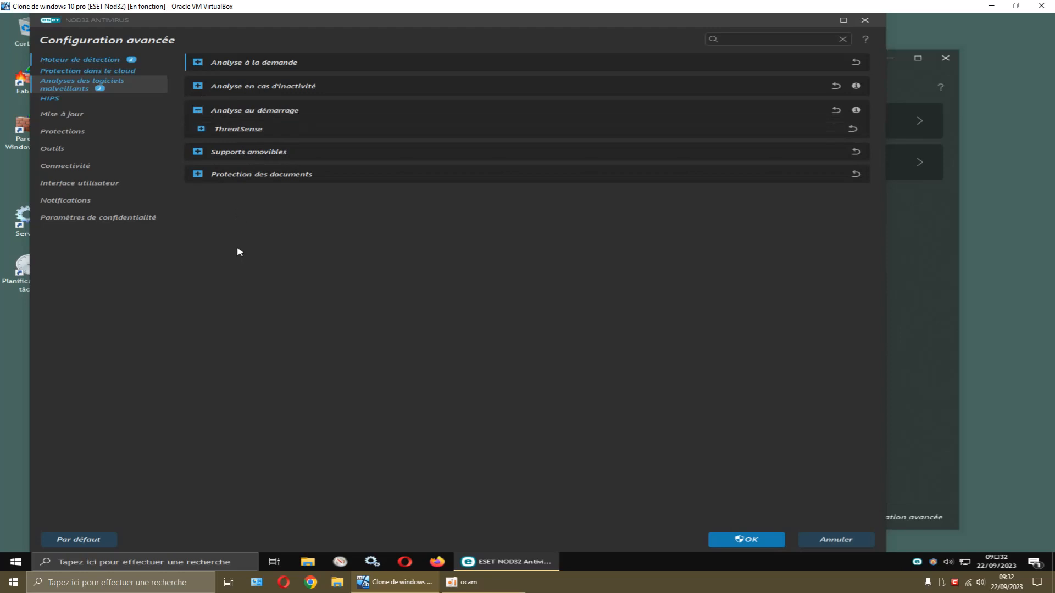
{"action": "left_click", "coordinate": [203, 130]}
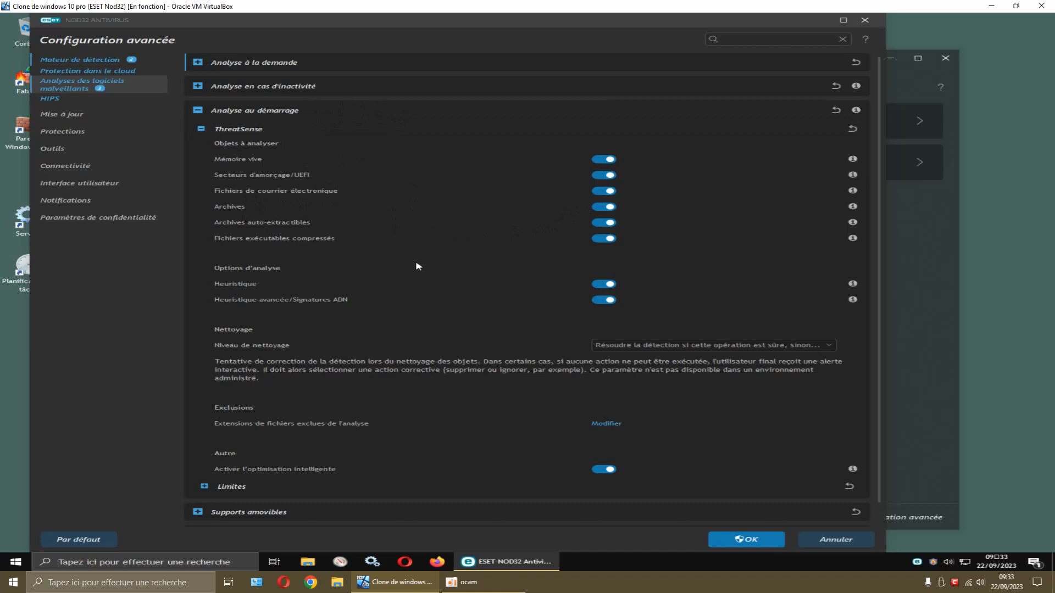
{"action": "left_click", "coordinate": [631, 349]}
{"action": "left_click", "coordinate": [633, 400]}
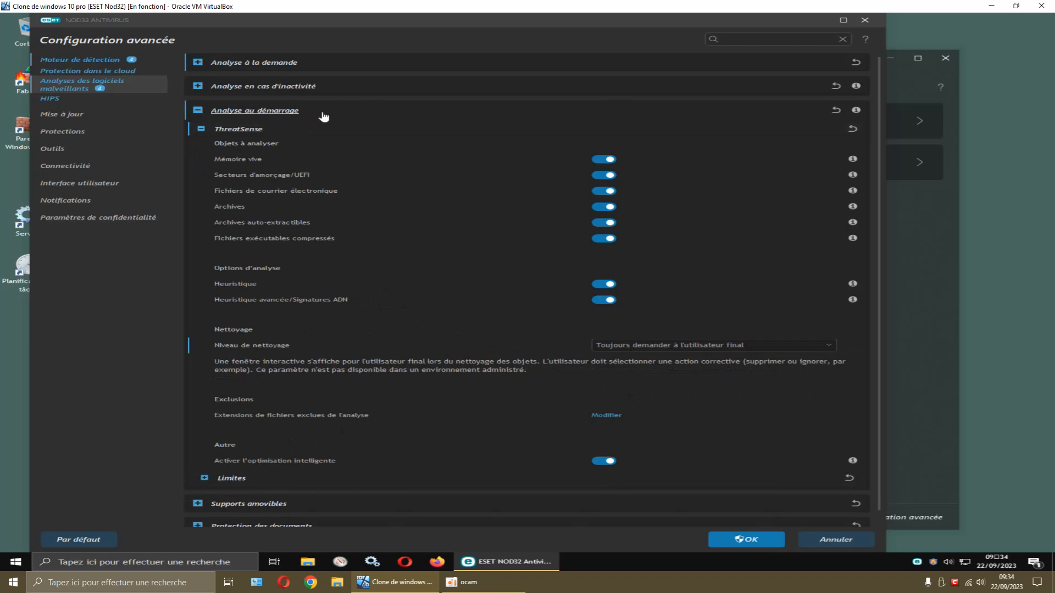
{"action": "mouse_move", "coordinate": [855, 113]}
Under Supports amovibles, set the action on inserting removable media to 'Ne pas analyser'
{"action": "left_click", "coordinate": [198, 112]}
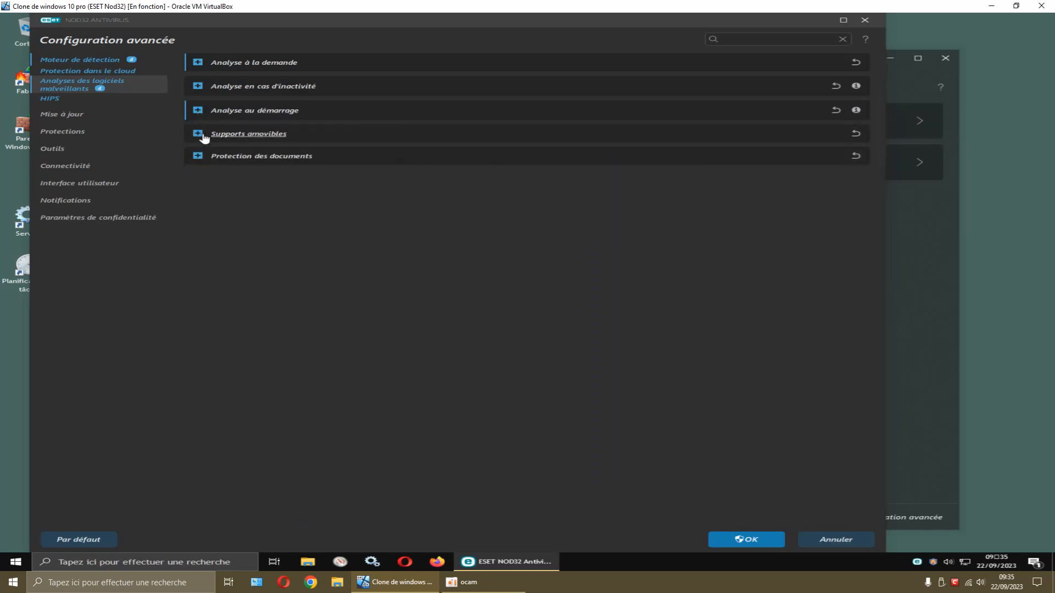
{"action": "left_click", "coordinate": [199, 134]}
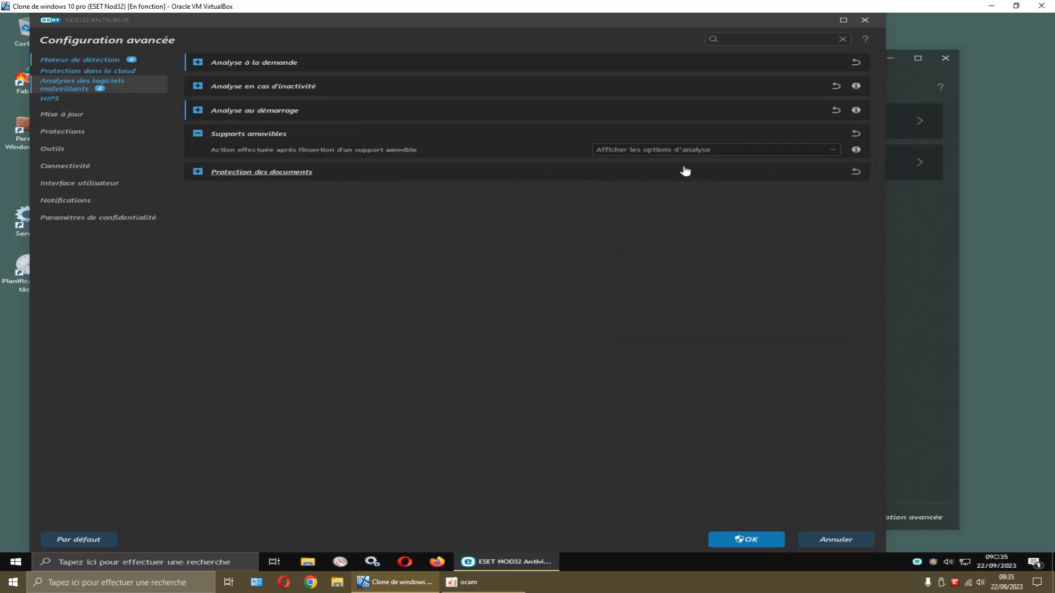
{"action": "left_click", "coordinate": [833, 152]}
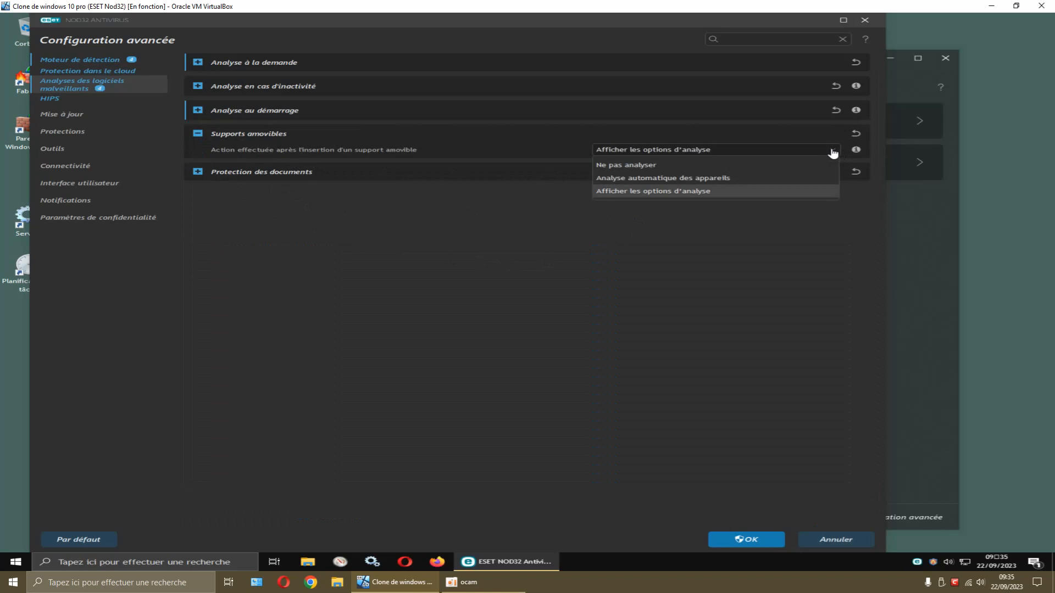
{"action": "left_click", "coordinate": [631, 167]}
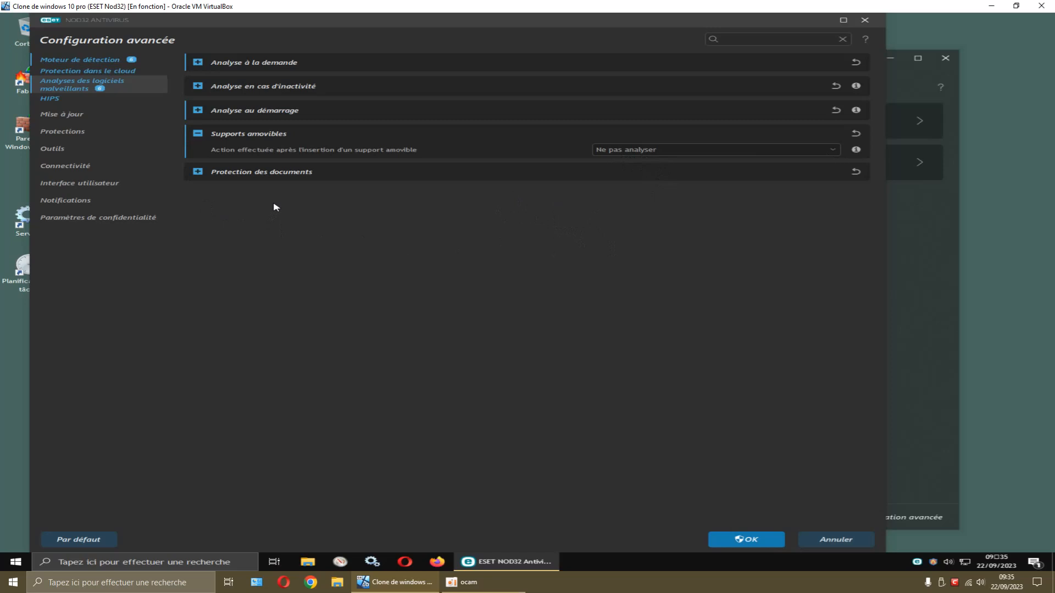
Inspect Protection des documents and its ThreatSense options, then collapse that section
{"action": "left_click", "coordinate": [198, 171]}
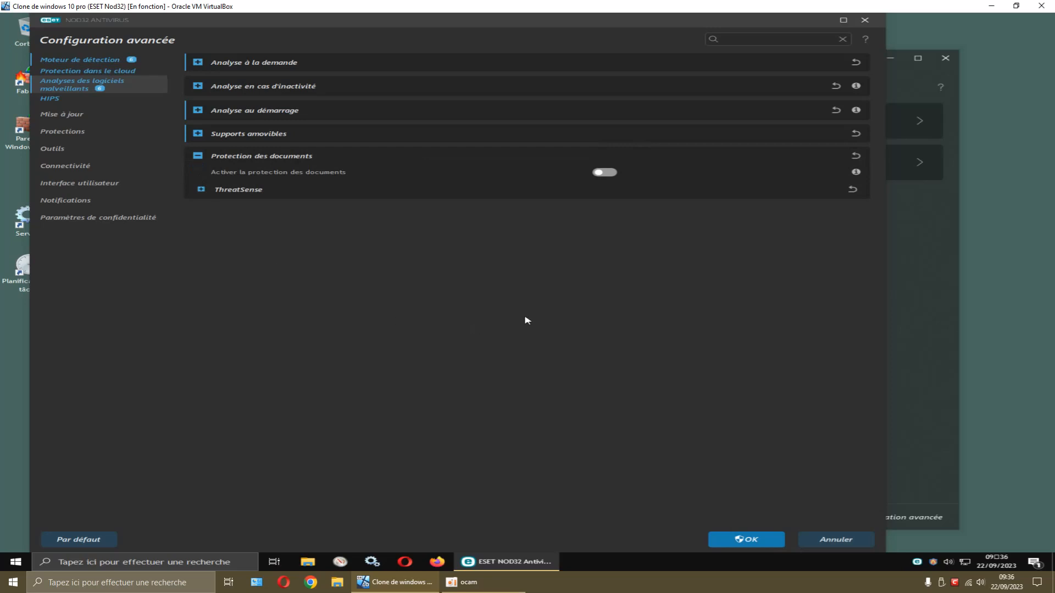
{"action": "left_click", "coordinate": [202, 190]}
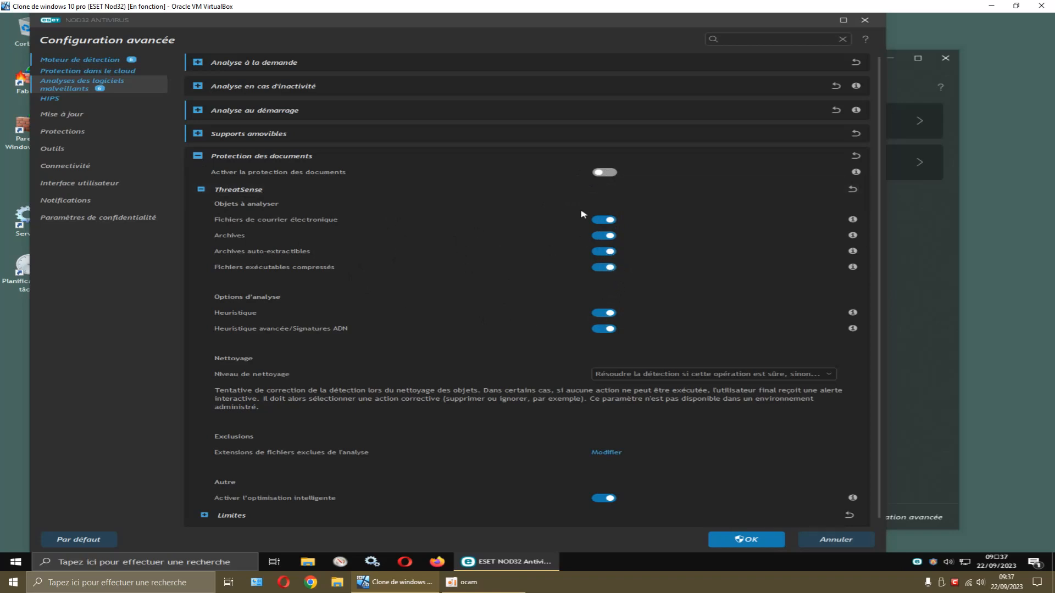
{"action": "left_click", "coordinate": [198, 157]}
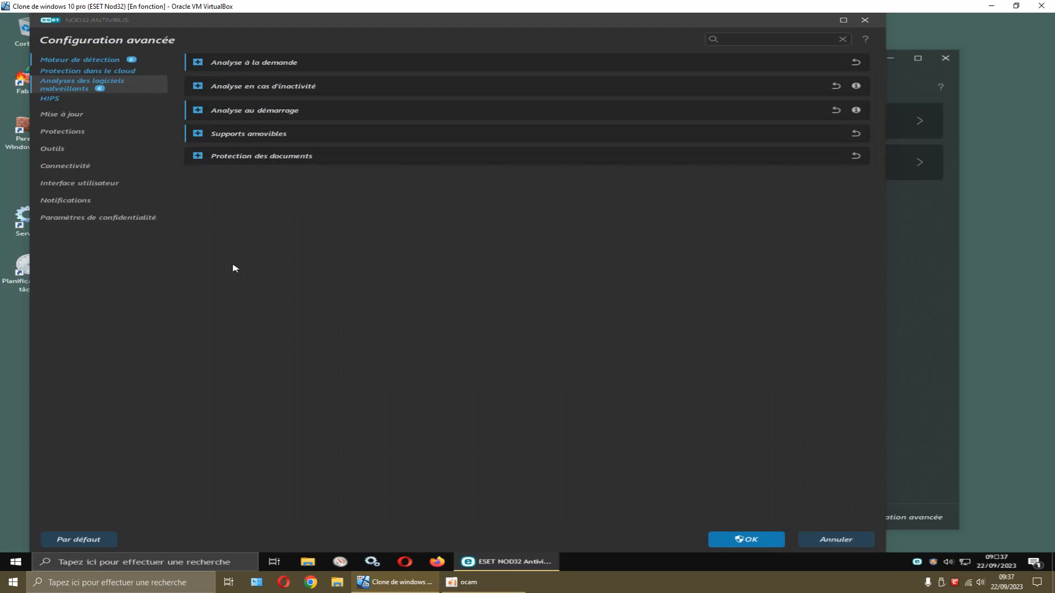
Save the Configuration avancée changes with OK and approve the UAC prompt with Oui
{"action": "left_click", "coordinate": [738, 541]}
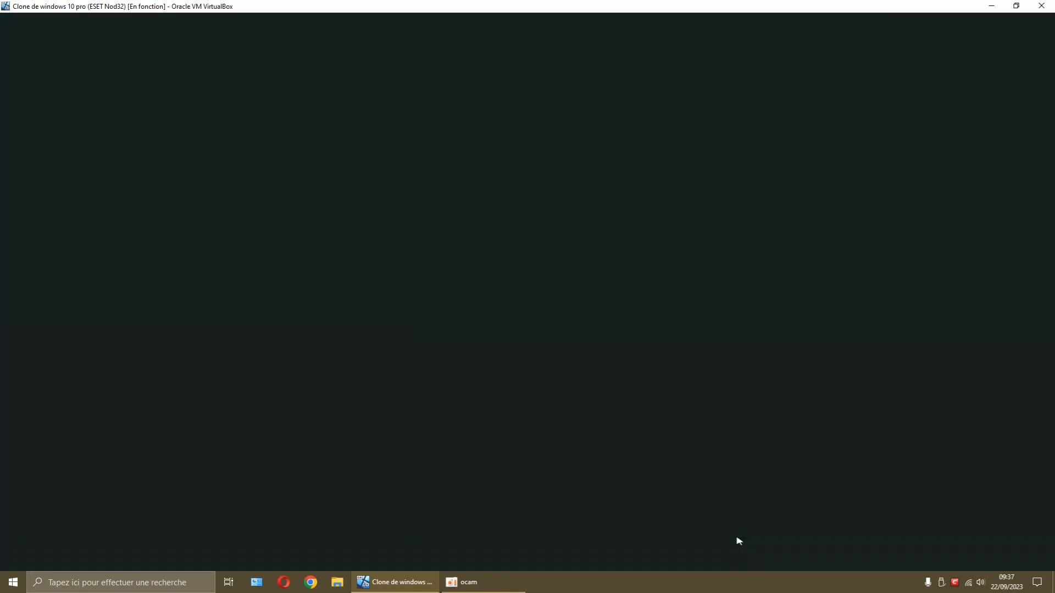
{"action": "left_click", "coordinate": [478, 351]}
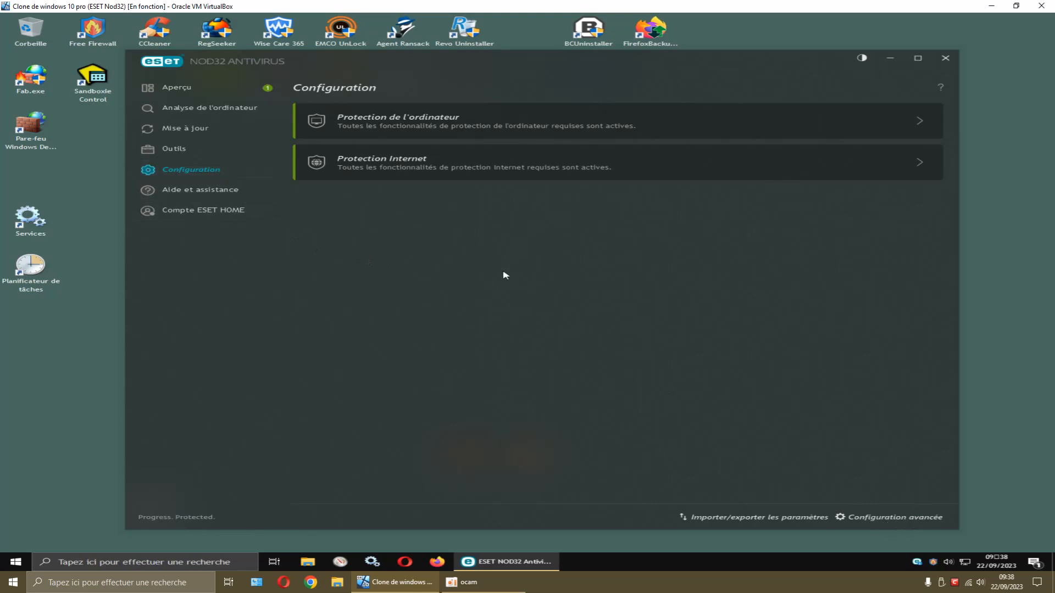
From Protection de l'ordinateur, open Configurer… for real-time file system protection
{"action": "left_click", "coordinate": [388, 128]}
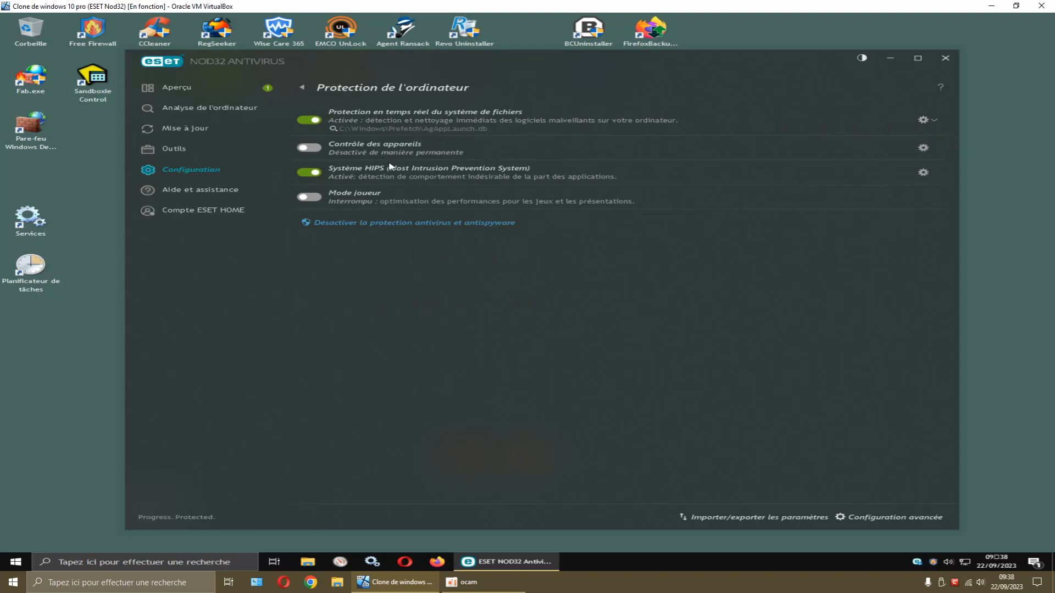
{"action": "left_click", "coordinate": [924, 121]}
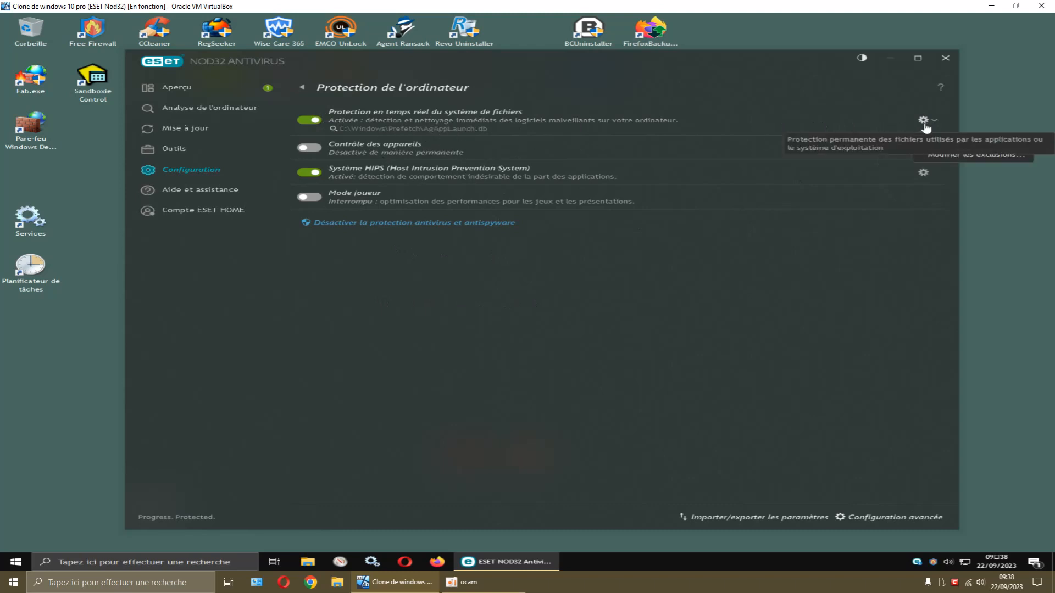
{"action": "left_click", "coordinate": [935, 142]}
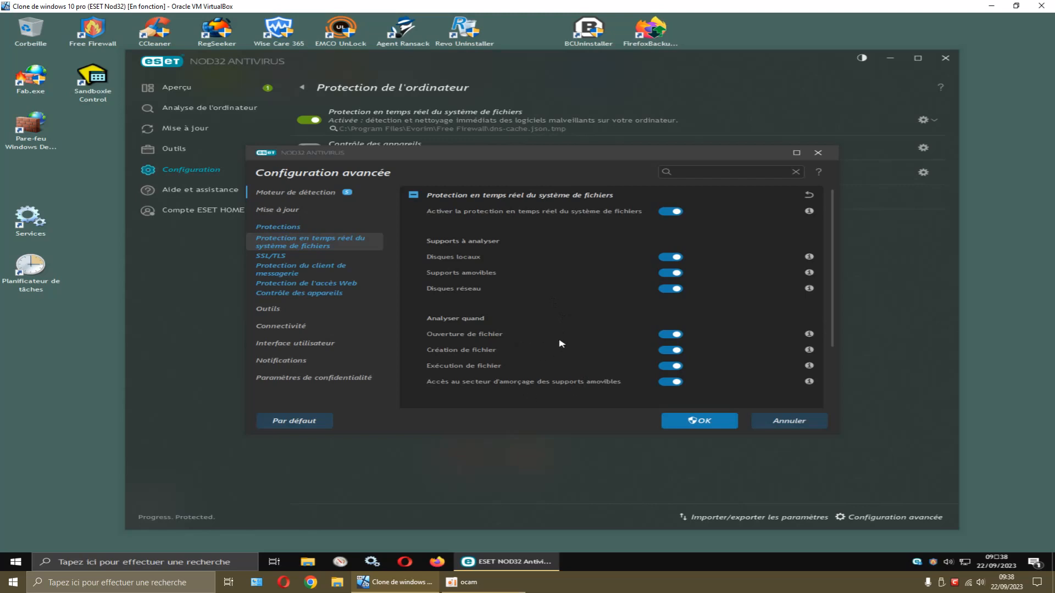
Browse the email client and detection response pages, return to real-time protection, and enlarge the window
{"action": "left_click", "coordinate": [320, 272]}
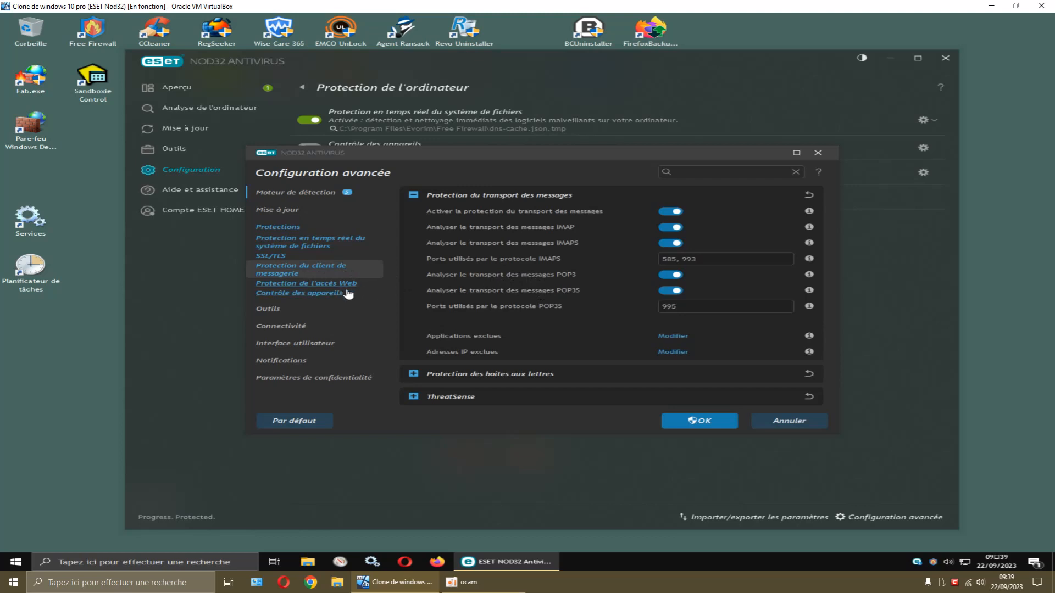
{"action": "left_click", "coordinate": [292, 230]}
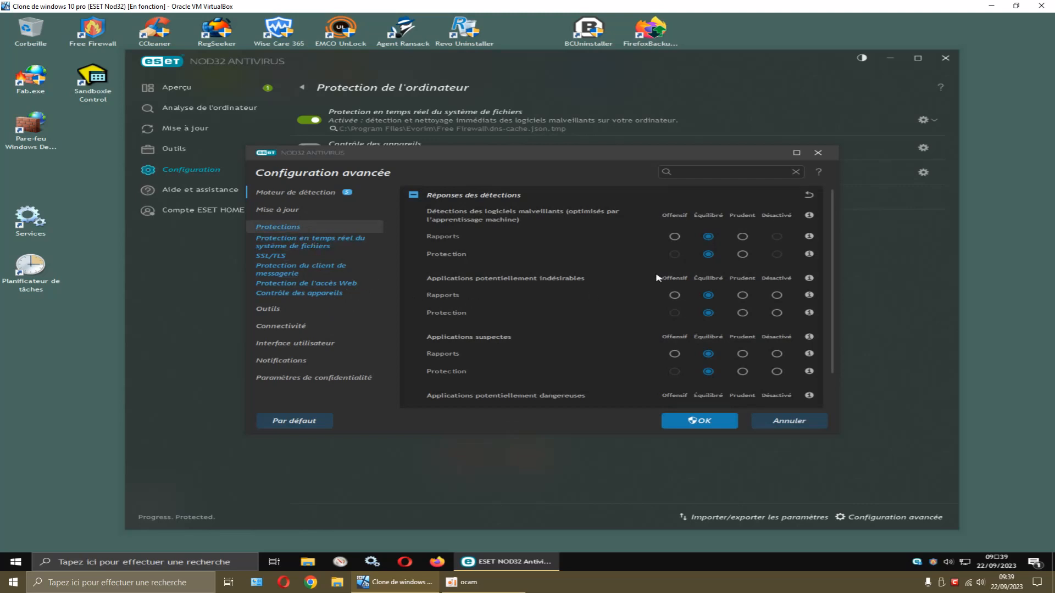
{"action": "left_click", "coordinate": [335, 246]}
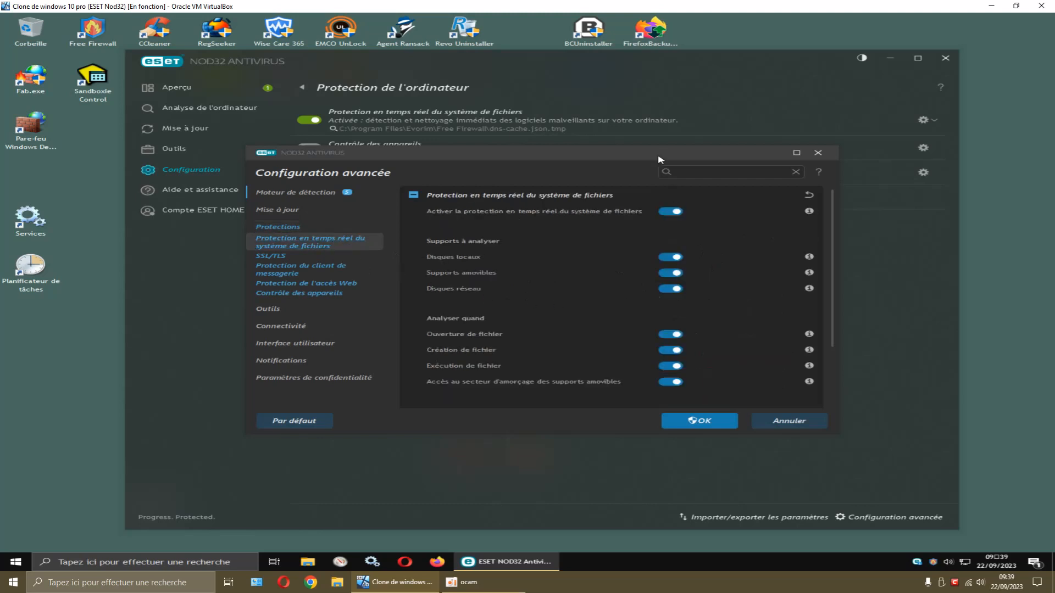
{"action": "left_click_drag", "start_coordinate": [667, 152], "coordinate": [649, 43]}
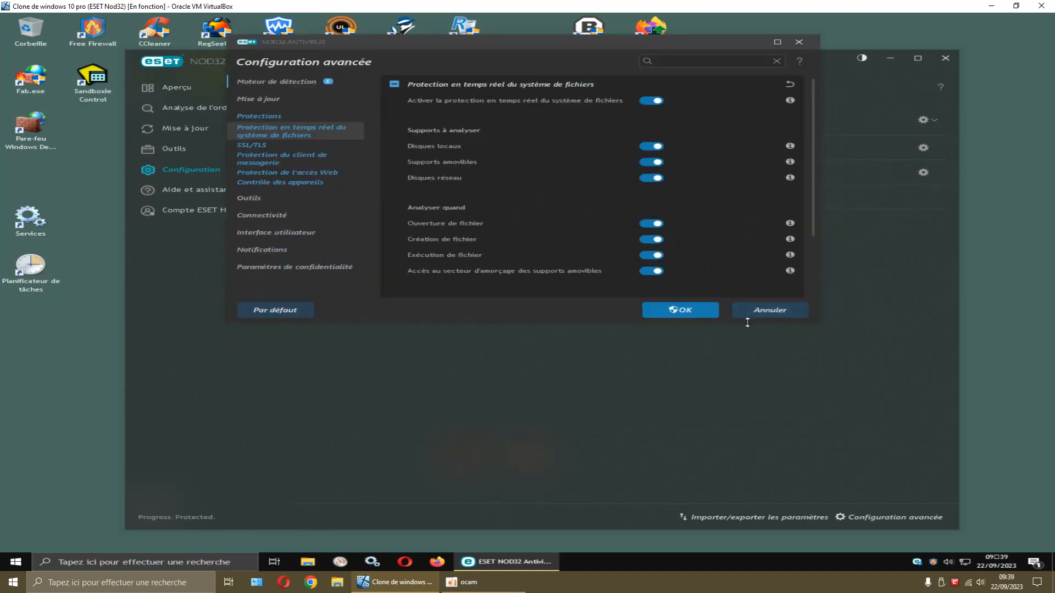
{"action": "left_click_drag", "start_coordinate": [748, 324], "coordinate": [751, 443]}
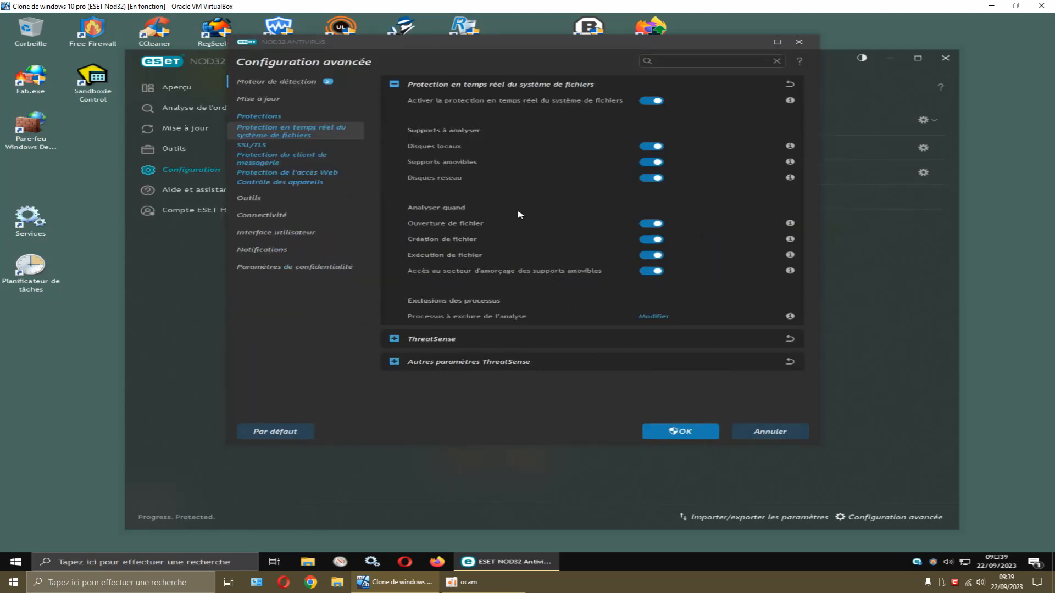
Switch off the Disques réseau toggle, then view the detection response settings
{"action": "left_click", "coordinate": [648, 179]}
{"action": "mouse_move", "coordinate": [790, 101]}
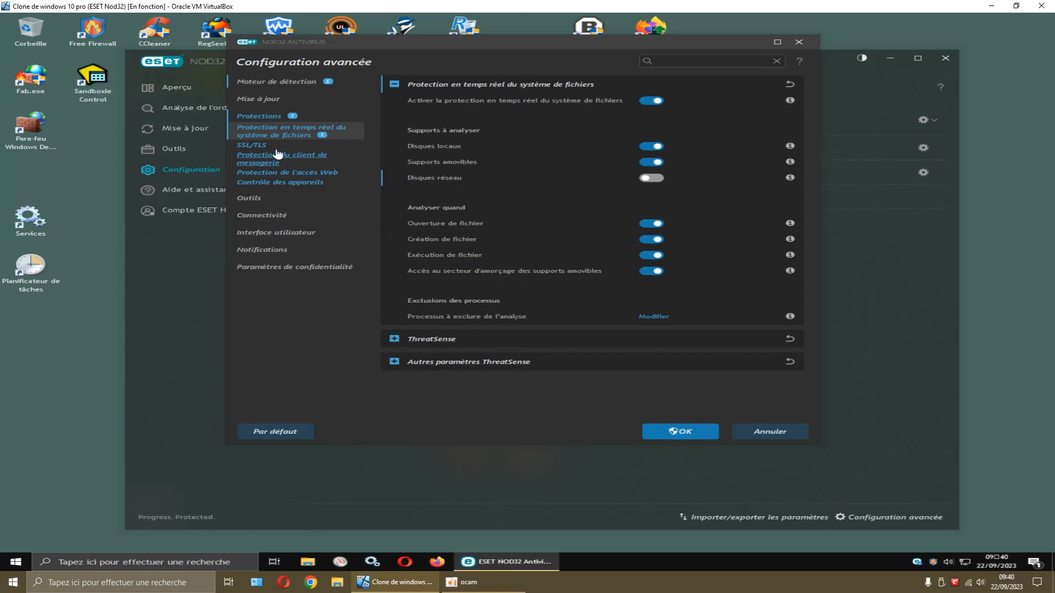
{"action": "left_click", "coordinate": [269, 118]}
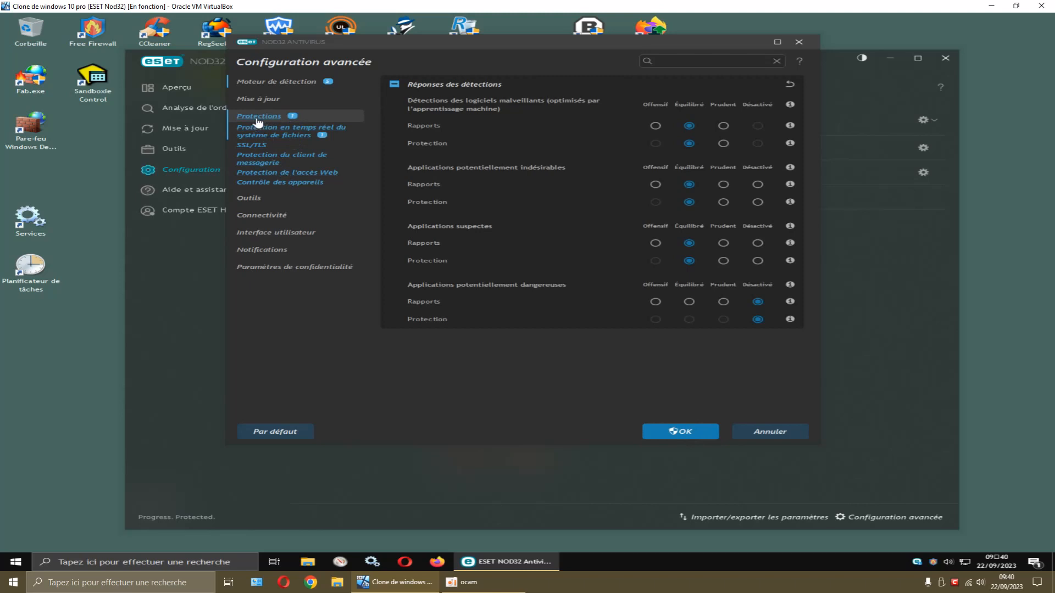
Browse the real-time protection, SSL/TLS and email client pages, then go to Interface utilisateur
{"action": "left_click", "coordinate": [292, 135]}
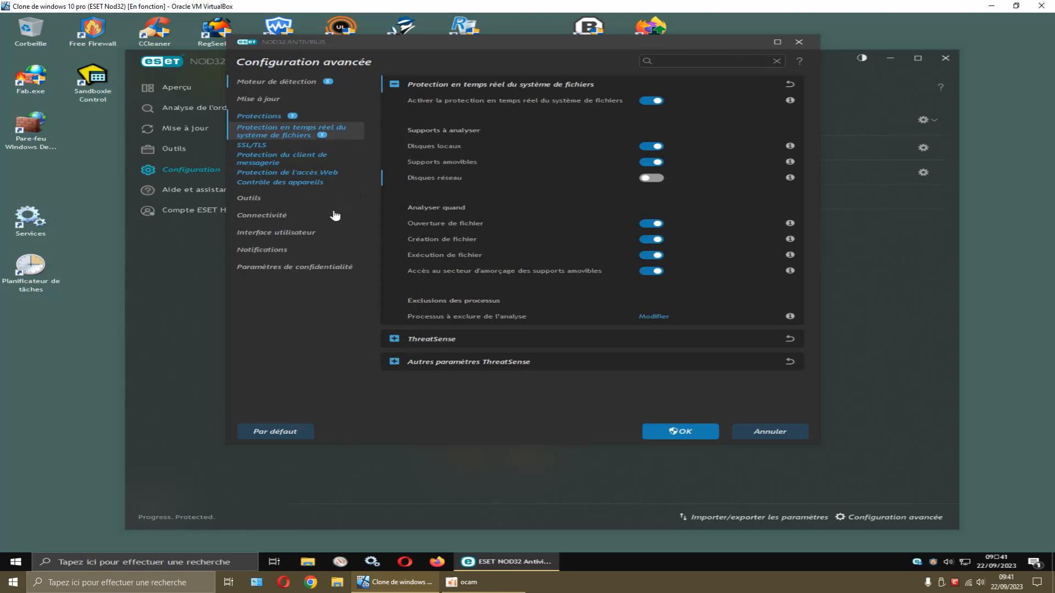
{"action": "left_click", "coordinate": [253, 146]}
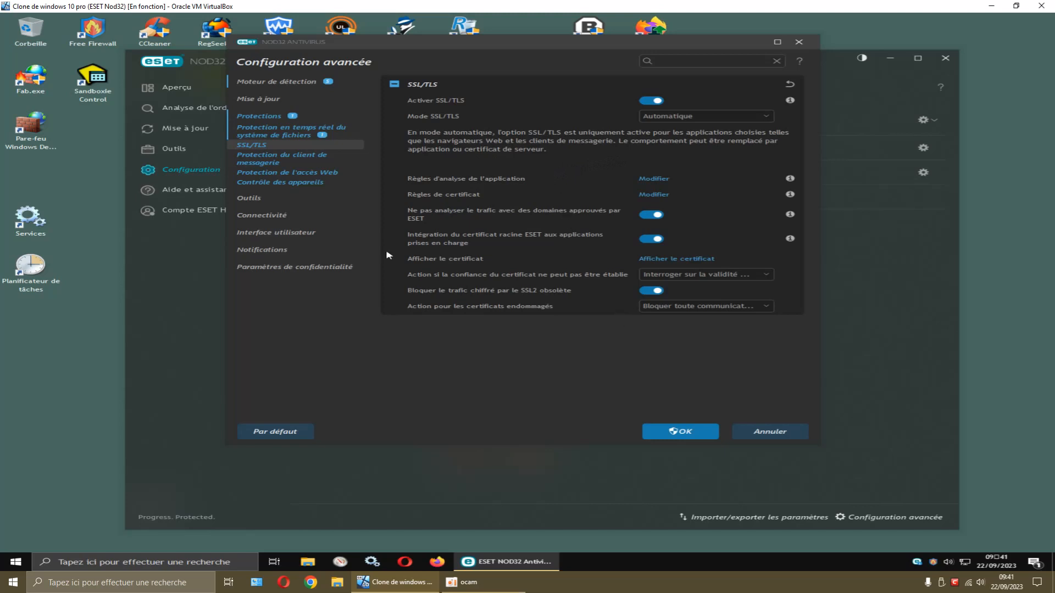
{"action": "left_click", "coordinate": [287, 161]}
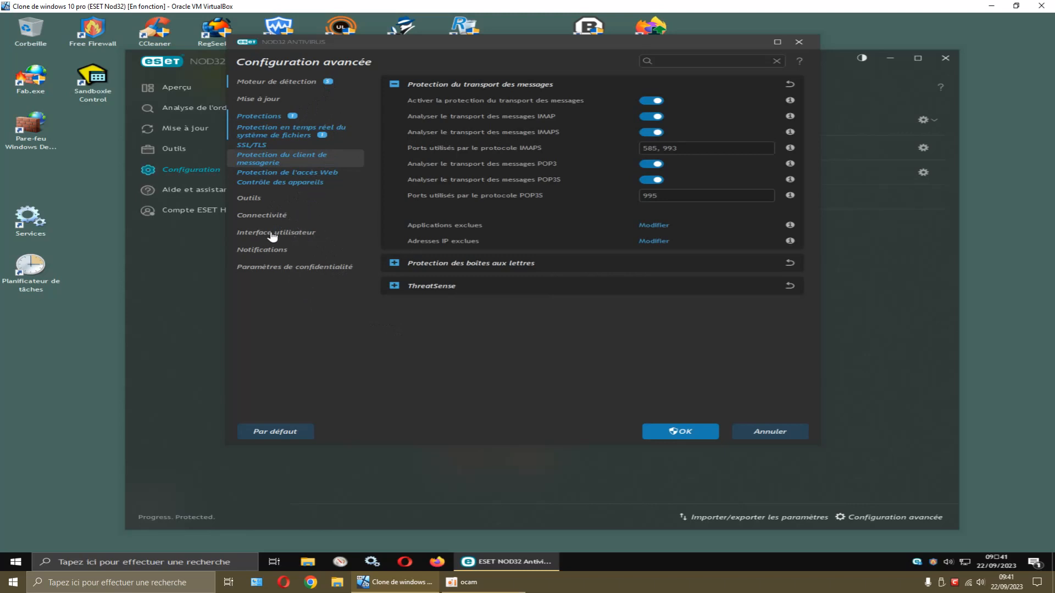
{"action": "left_click_drag", "start_coordinate": [396, 50], "coordinate": [476, 43]}
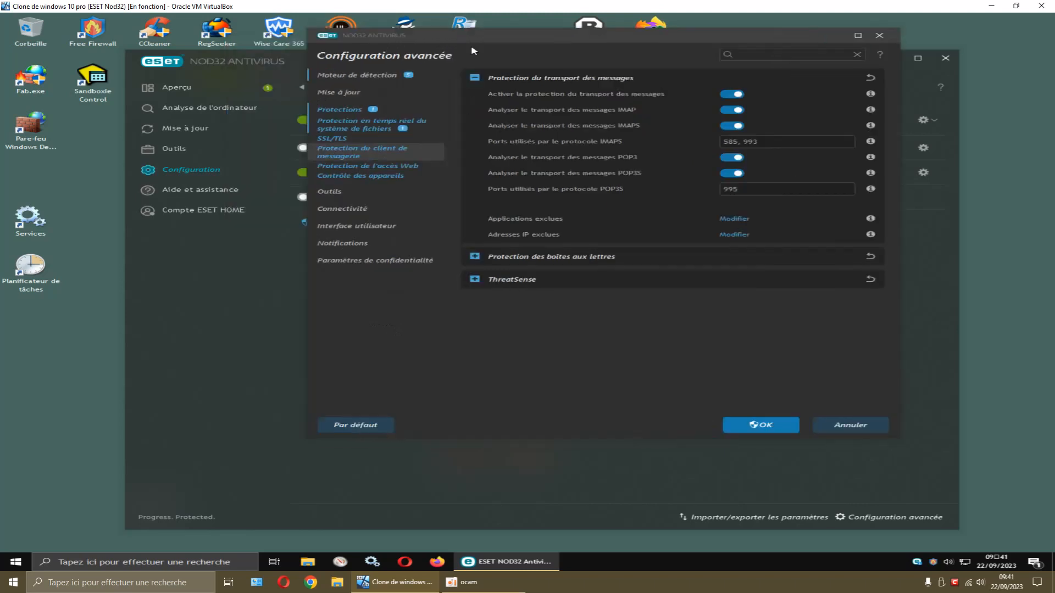
{"action": "left_click", "coordinate": [351, 227]}
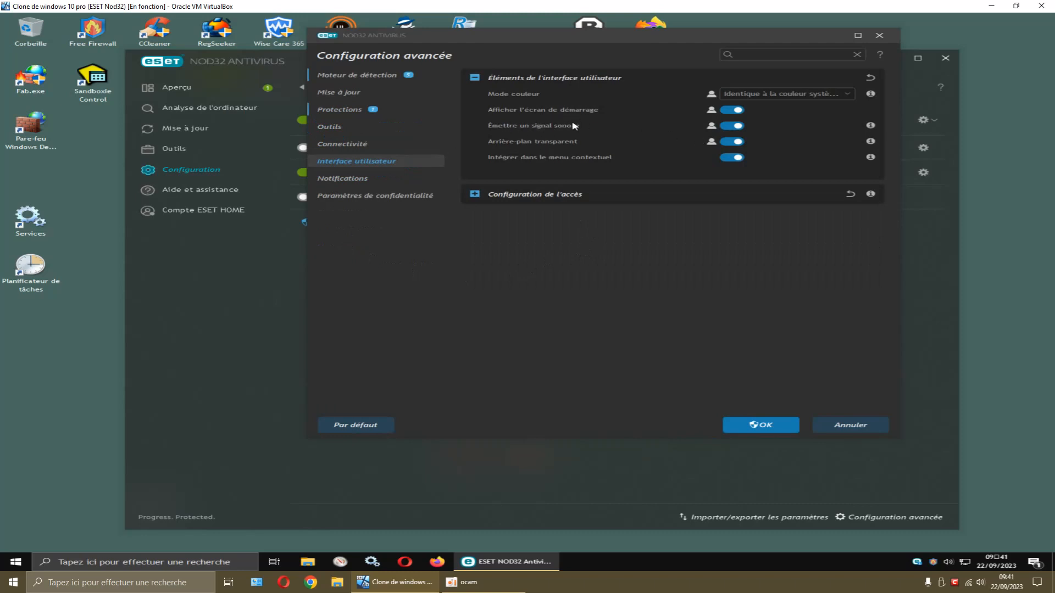
Disable the startup screen, sound signal and transparent background, and choose the Sombre colour mode
{"action": "left_click", "coordinate": [726, 112]}
{"action": "left_click", "coordinate": [724, 127]}
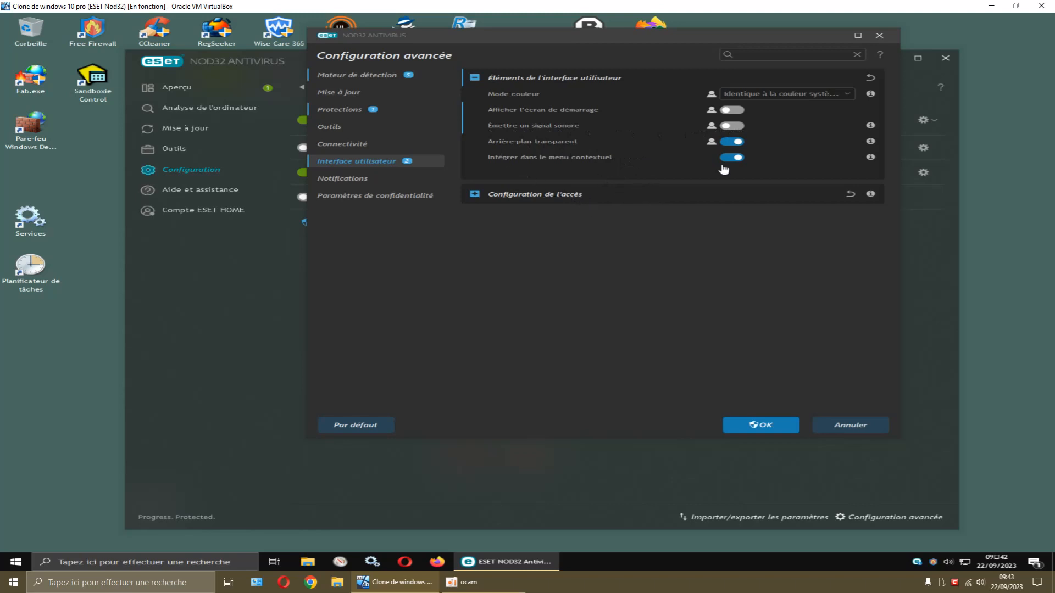
{"action": "left_click", "coordinate": [731, 141]}
{"action": "left_click", "coordinate": [806, 96]}
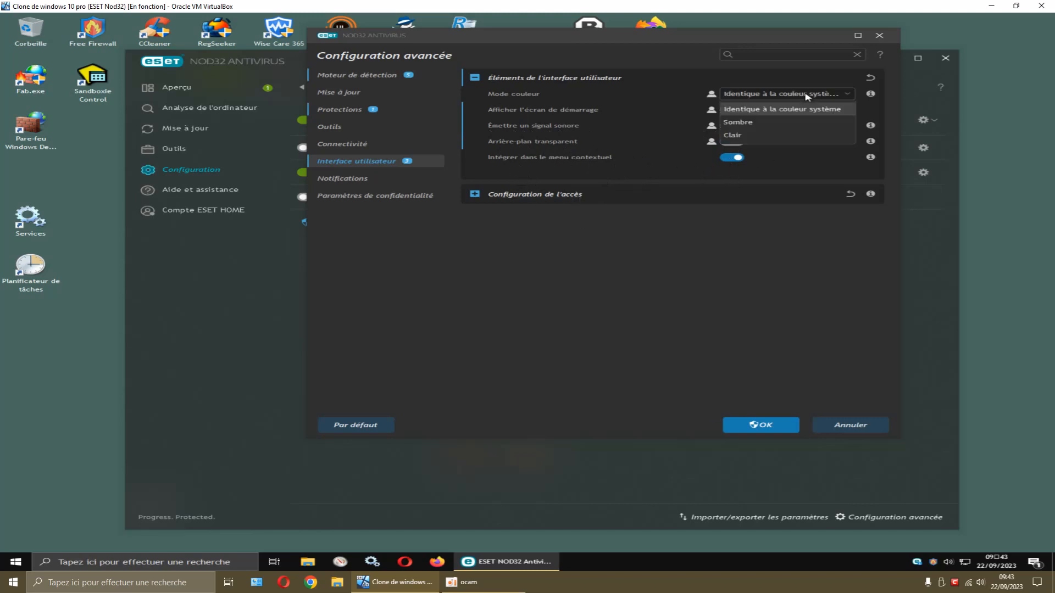
{"action": "left_click", "coordinate": [750, 126]}
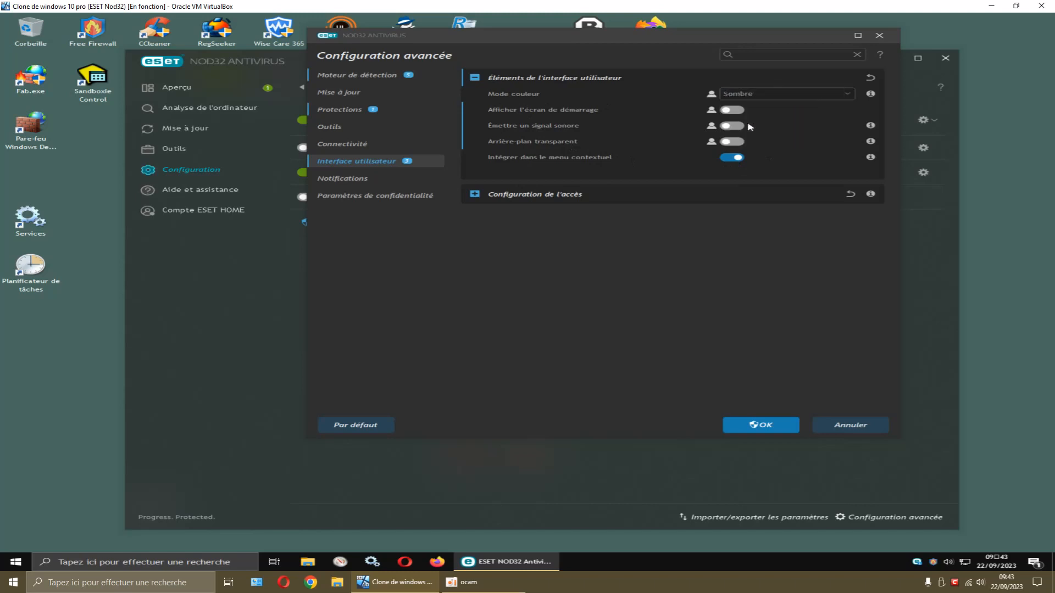
Save the interface settings with UAC approval, then reopen advanced setup and switch the colour mode to Clair
{"action": "left_click", "coordinate": [776, 427]}
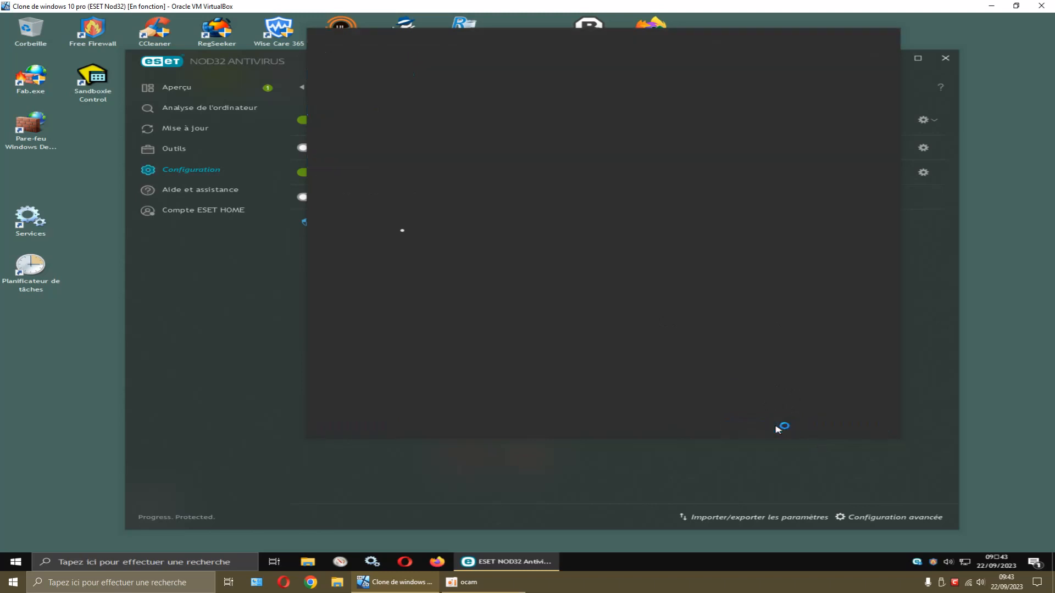
{"action": "left_click", "coordinate": [510, 353]}
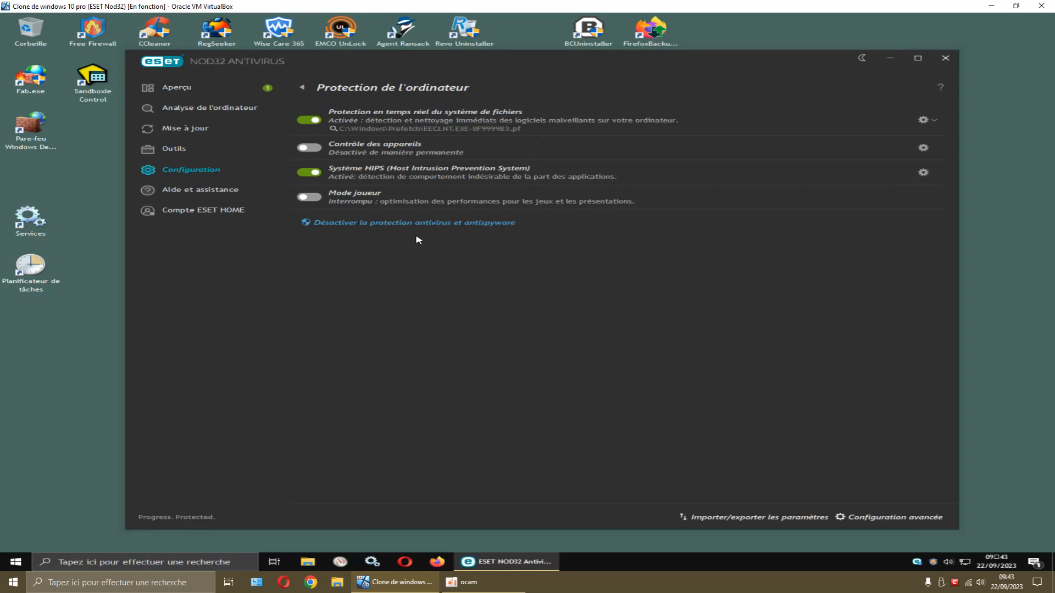
{"action": "left_click", "coordinate": [863, 518]}
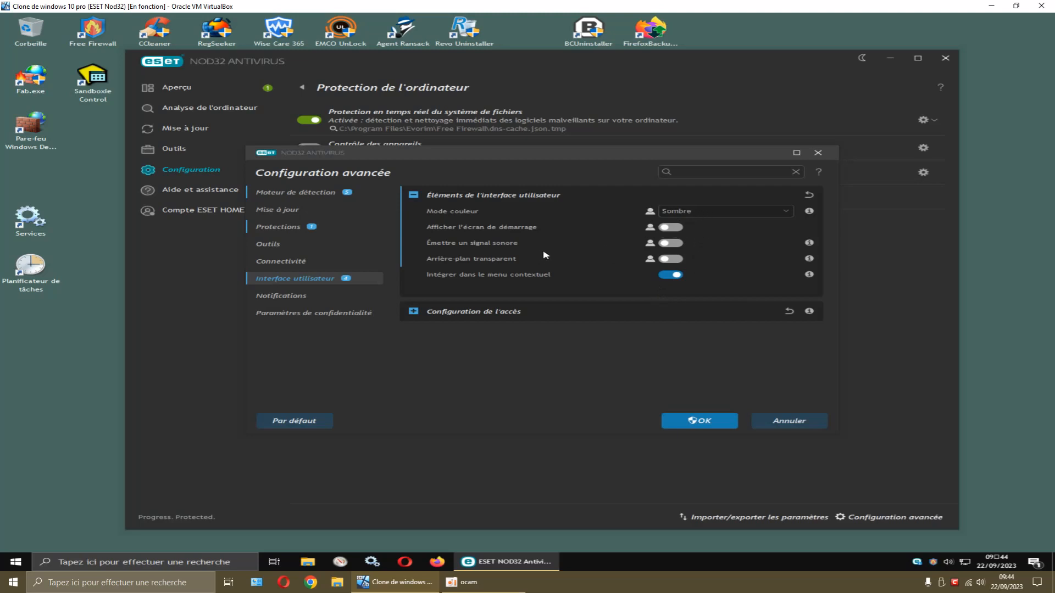
{"action": "left_click", "coordinate": [693, 216]}
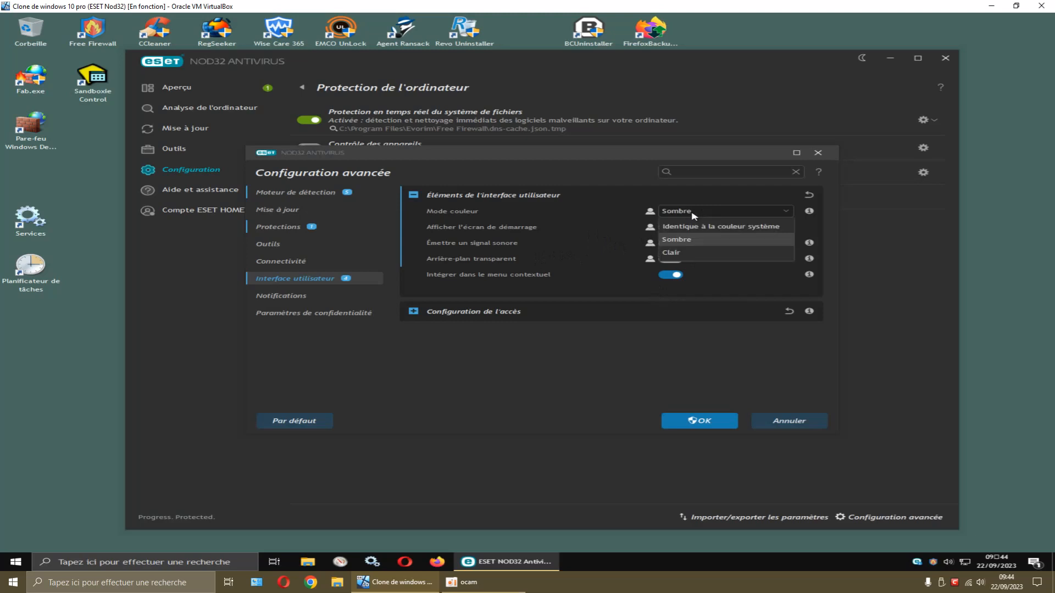
{"action": "left_click", "coordinate": [679, 253]}
{"action": "left_click", "coordinate": [709, 422]}
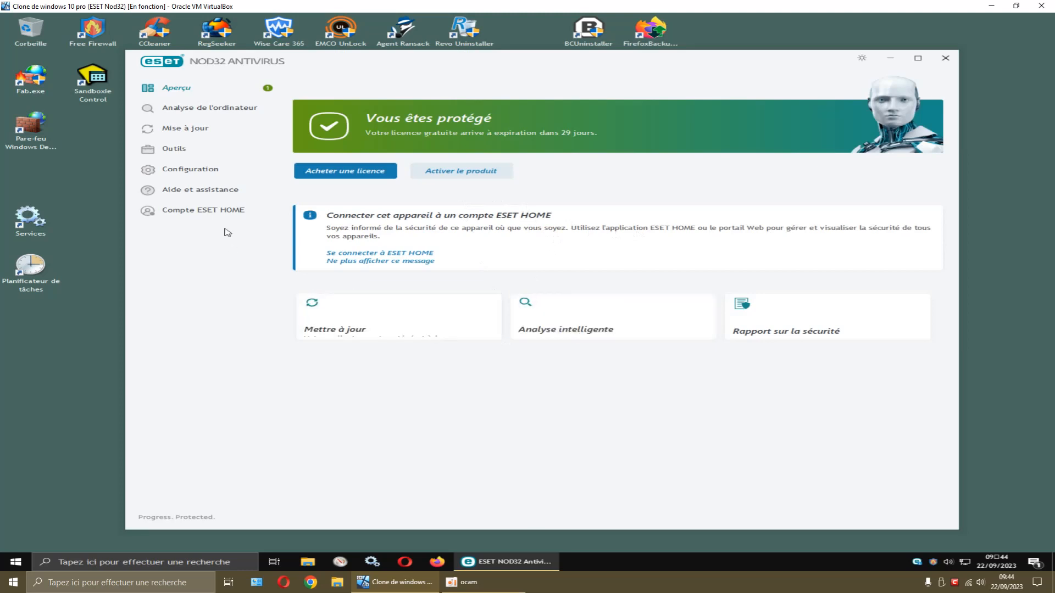
In Configuration avancée > Interface utilisateur, set Mode couleur to dark, save, and close the ESET window
{"action": "left_click", "coordinate": [204, 170]}
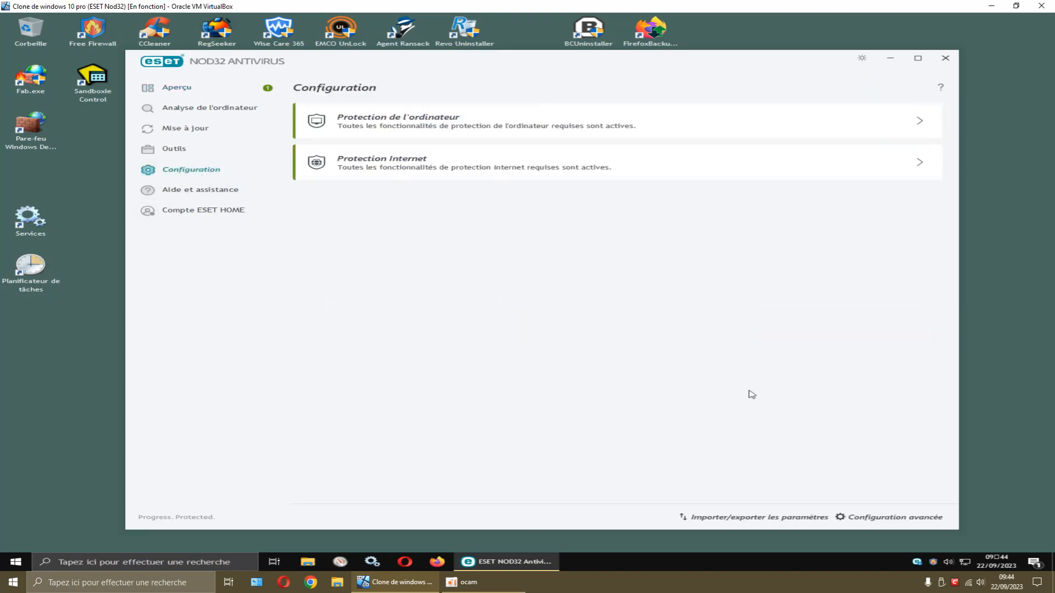
{"action": "left_click", "coordinate": [870, 520]}
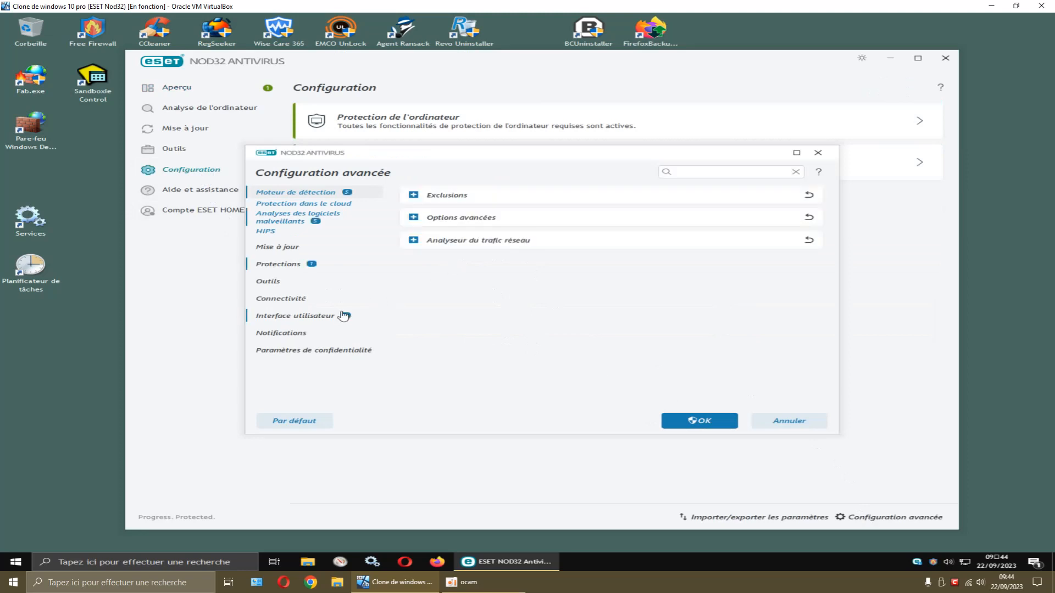
{"action": "left_click", "coordinate": [313, 318]}
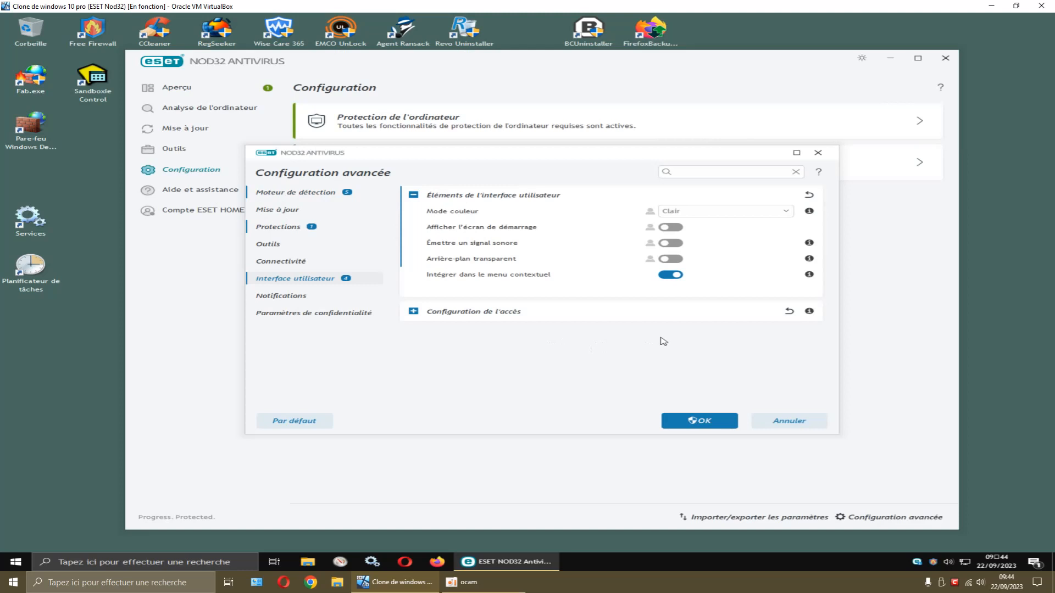
{"action": "left_click", "coordinate": [695, 212]}
{"action": "left_click", "coordinate": [687, 243]}
{"action": "left_click", "coordinate": [683, 422]}
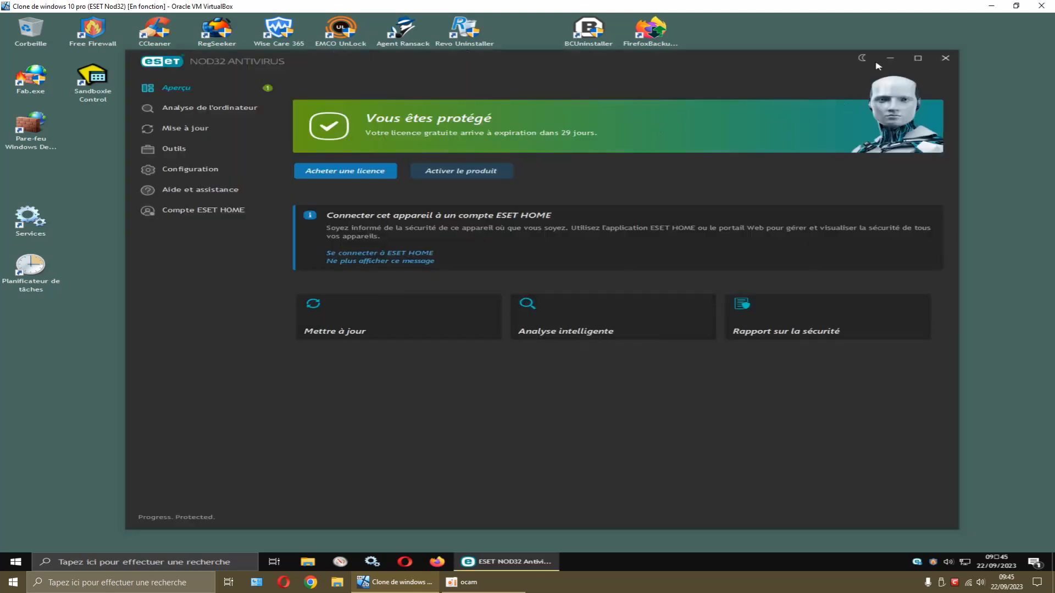
{"action": "left_click", "coordinate": [938, 60]}
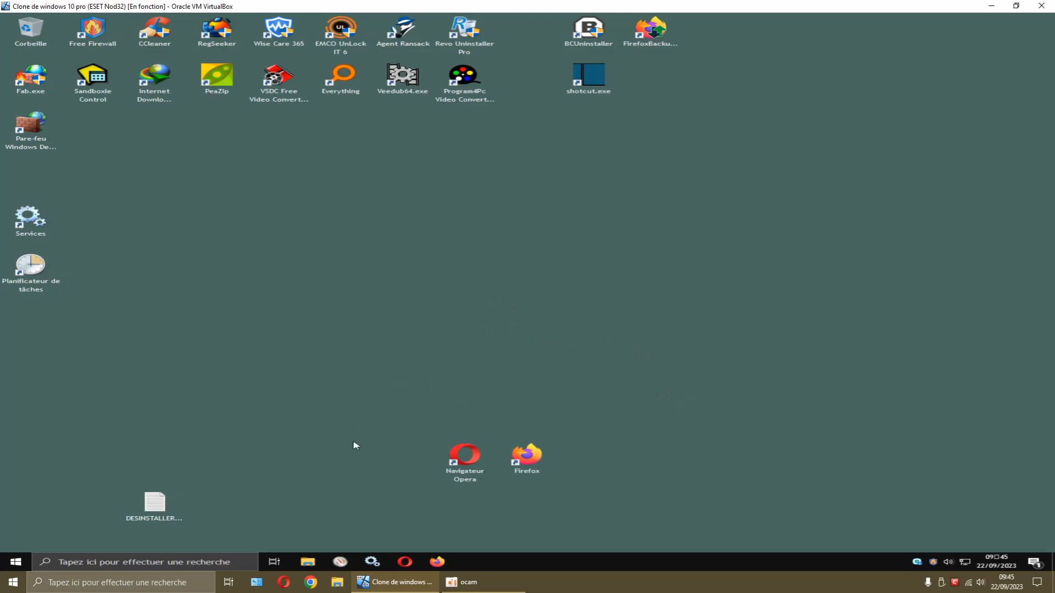
Open File Explorer and go to Documents > Internet Download Manager 6.41 Build 7 > Activateur
{"action": "left_click", "coordinate": [308, 563]}
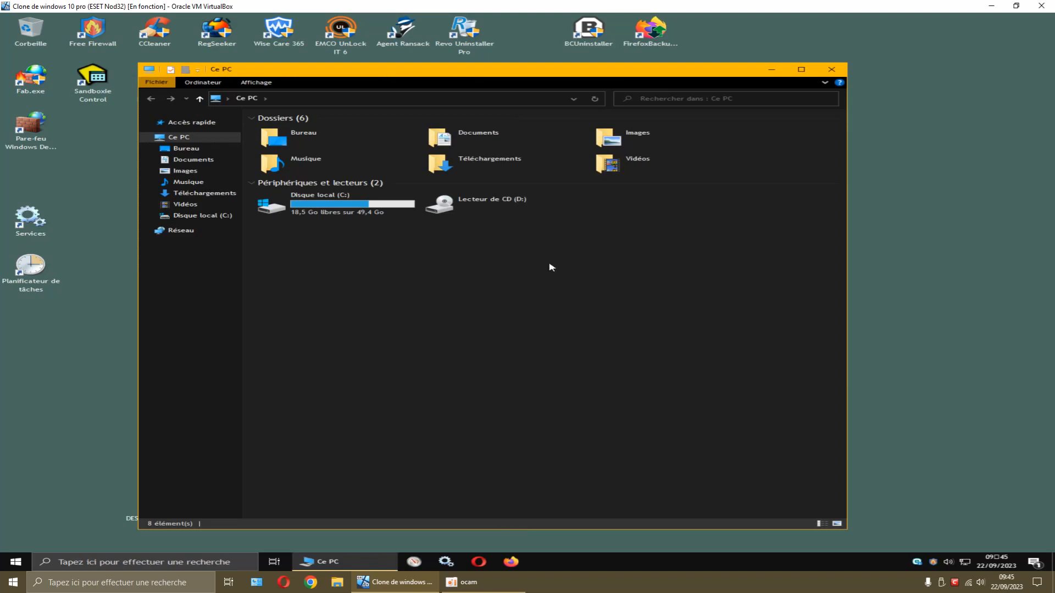
{"action": "left_click_drag", "start_coordinate": [624, 70], "coordinate": [591, 56]}
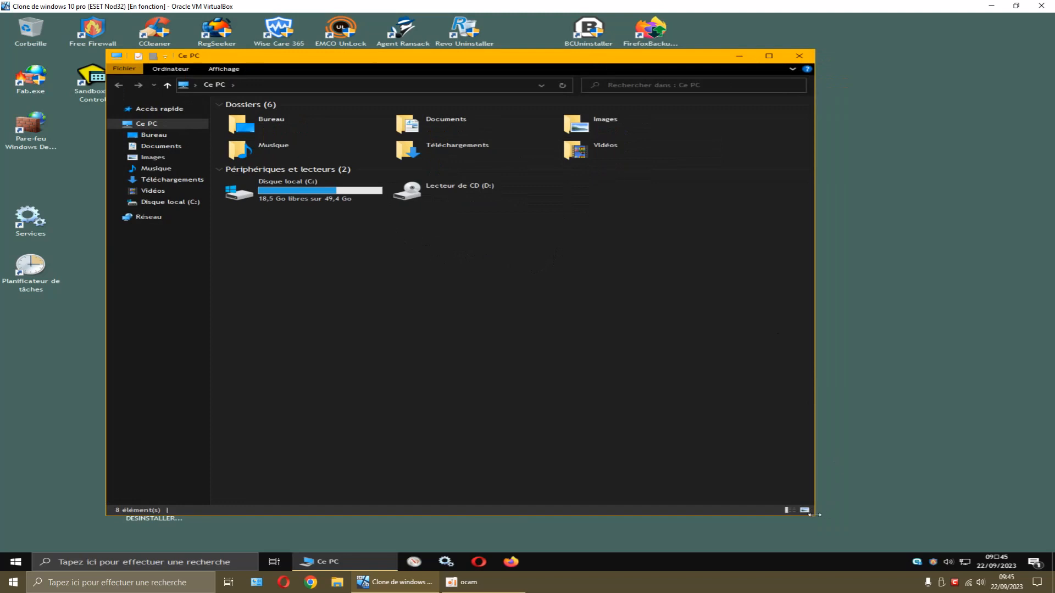
{"action": "double_click", "coordinate": [471, 147]}
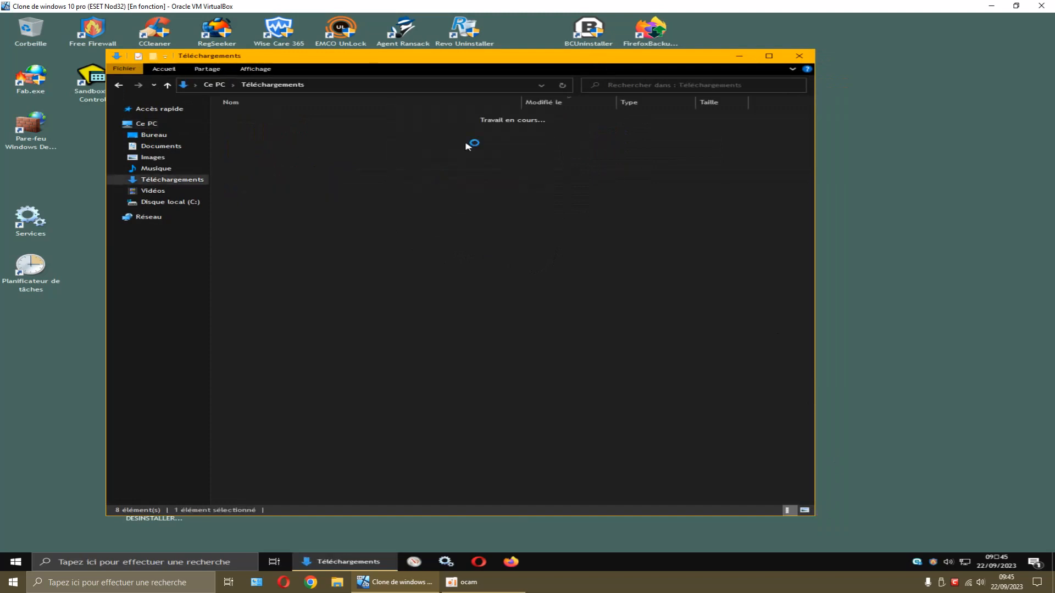
{"action": "left_click", "coordinate": [148, 146]}
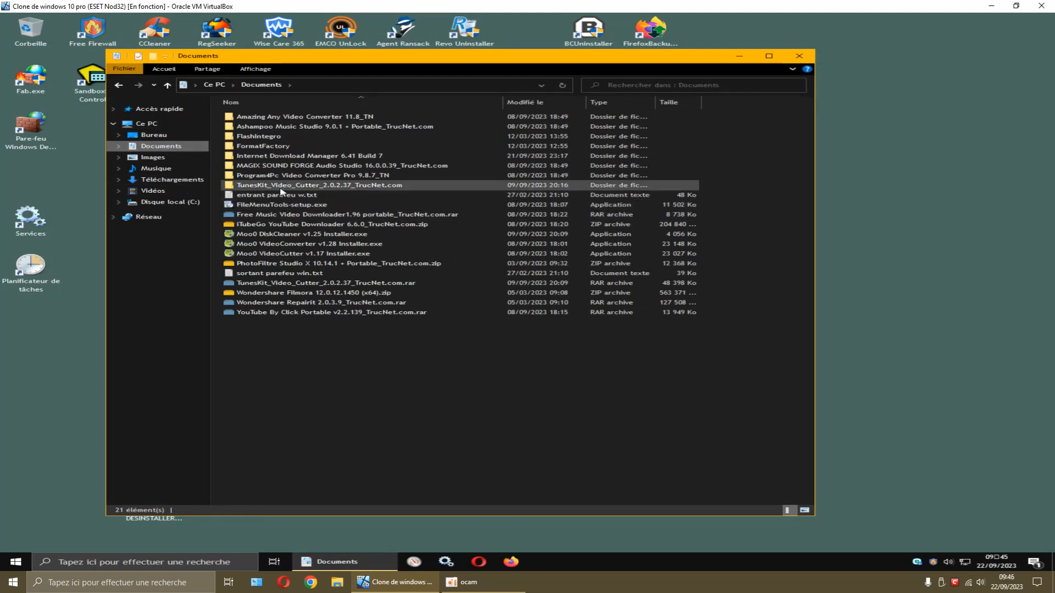
{"action": "double_click", "coordinate": [345, 157]}
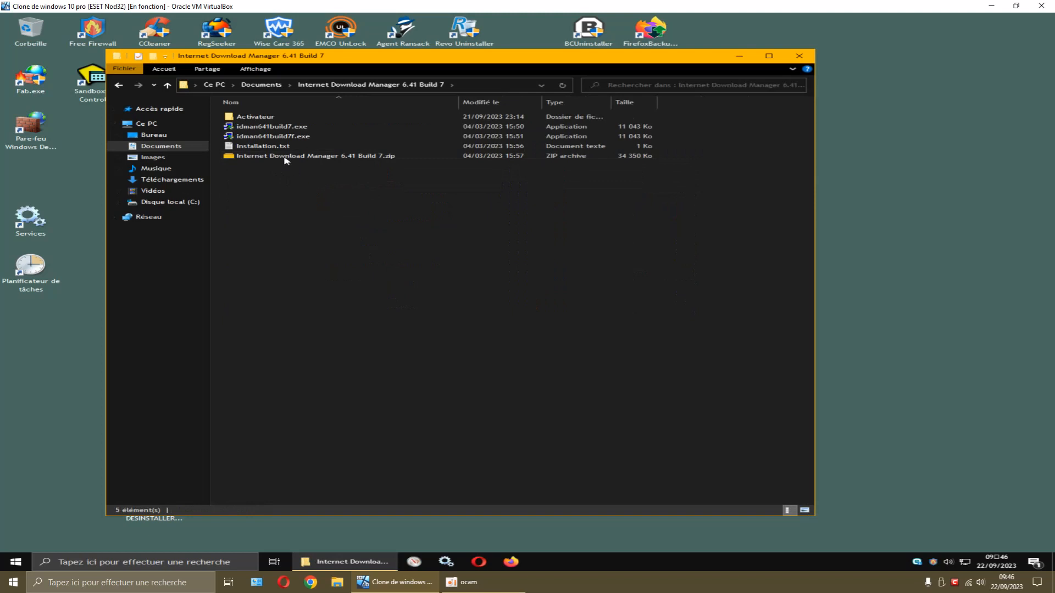
{"action": "double_click", "coordinate": [258, 116]}
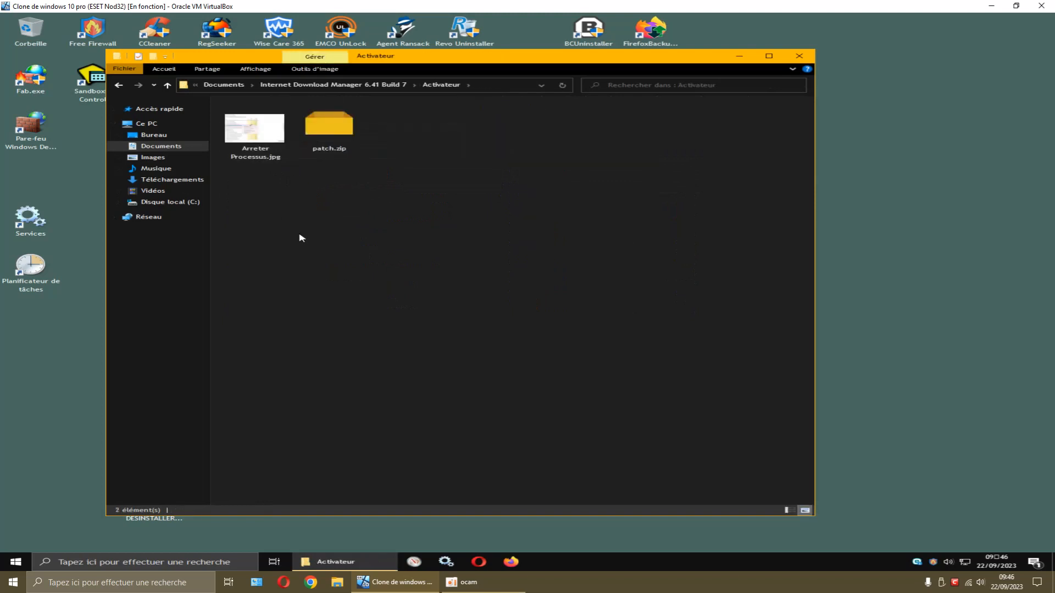
Back in the IDM folder, scan the zip archive with Analyser avec ESET NOD32 Antivirus
{"action": "right_click", "coordinate": [332, 132]}
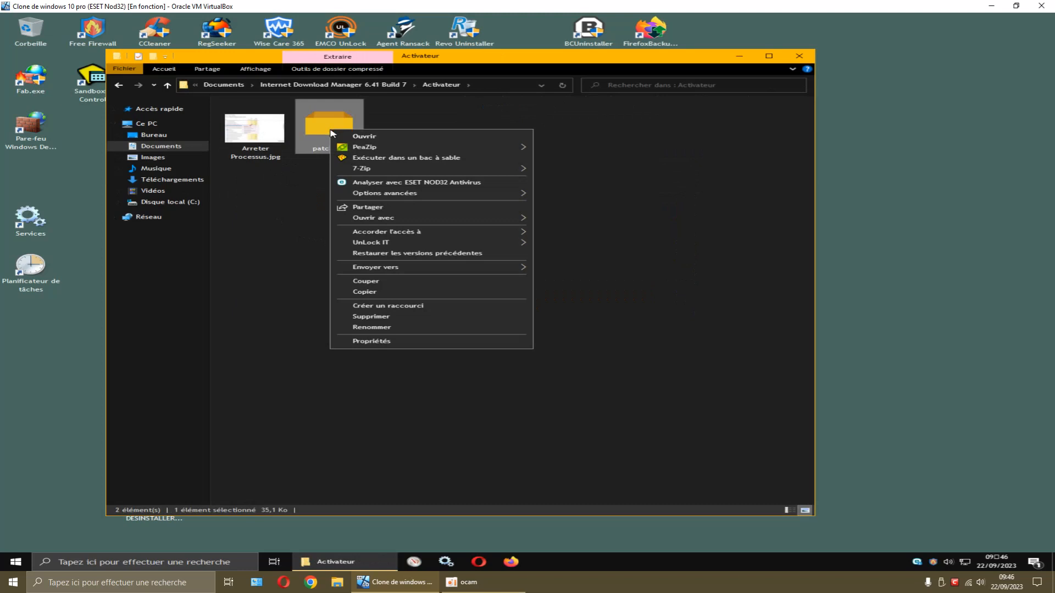
{"action": "left_click", "coordinate": [290, 186]}
{"action": "left_click", "coordinate": [121, 86]}
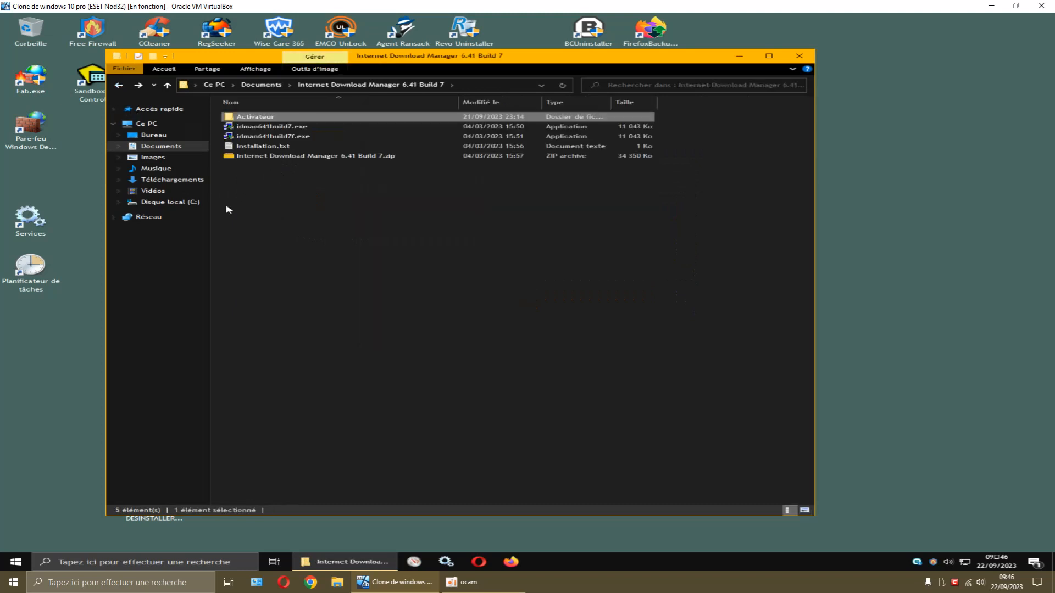
{"action": "left_click", "coordinate": [262, 192]}
{"action": "right_click", "coordinate": [307, 157]}
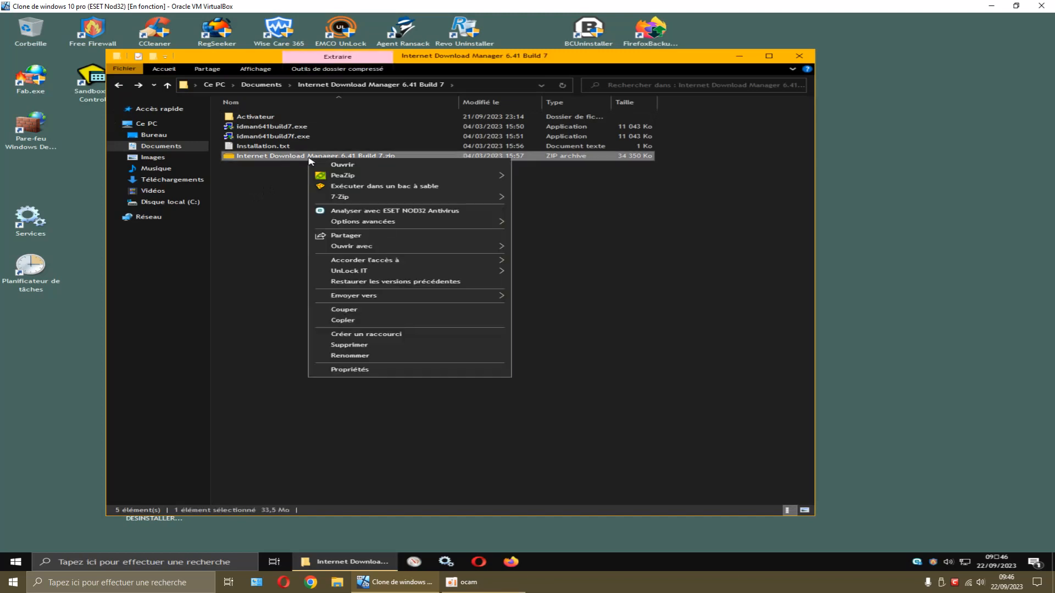
{"action": "left_click", "coordinate": [358, 212]}
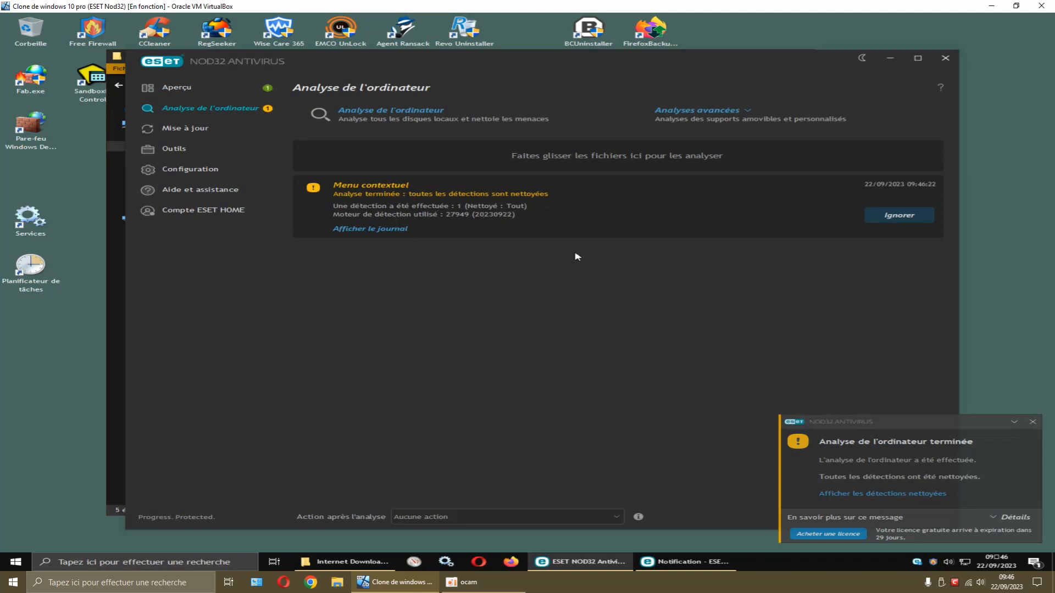
Dismiss the ESET notification reporting the zip scan finished with one detection cleaned
{"action": "left_click", "coordinate": [1033, 422]}
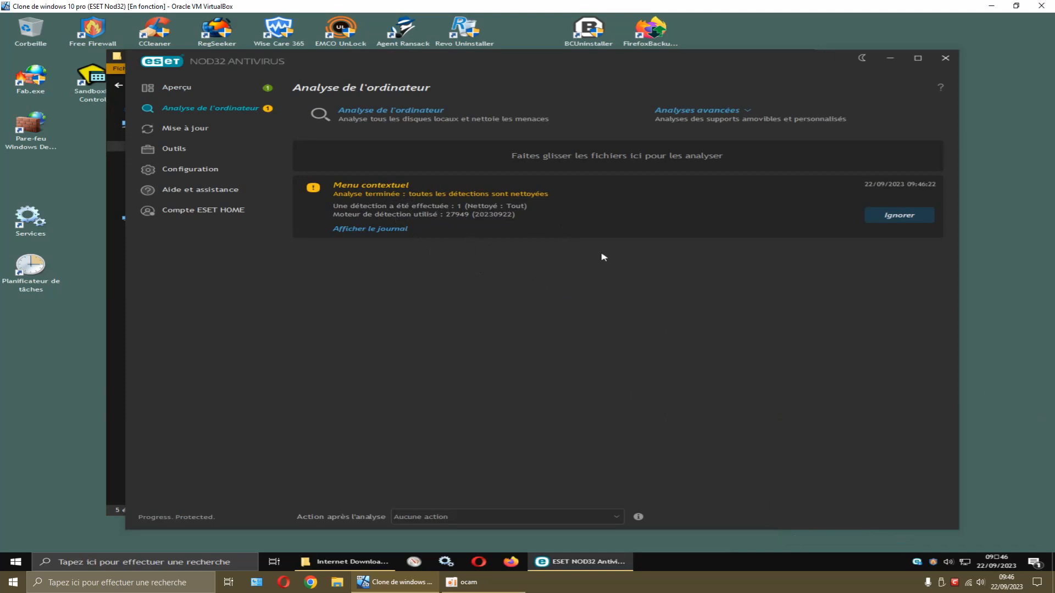
Close ESET and refresh the Internet Download Manager folder listing with Actualiser
{"action": "left_click", "coordinate": [944, 58]}
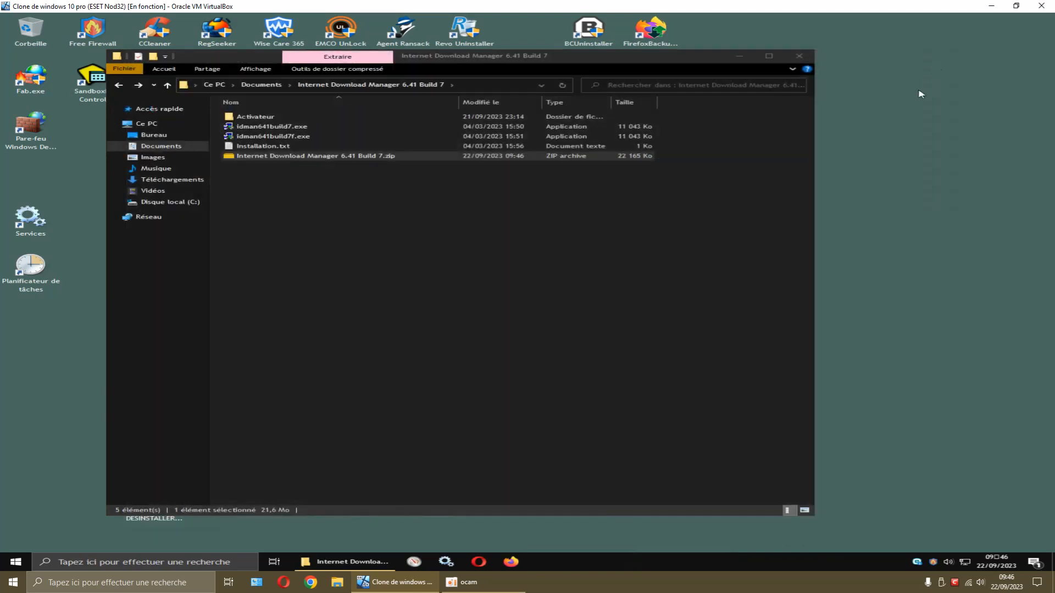
{"action": "left_click", "coordinate": [434, 218]}
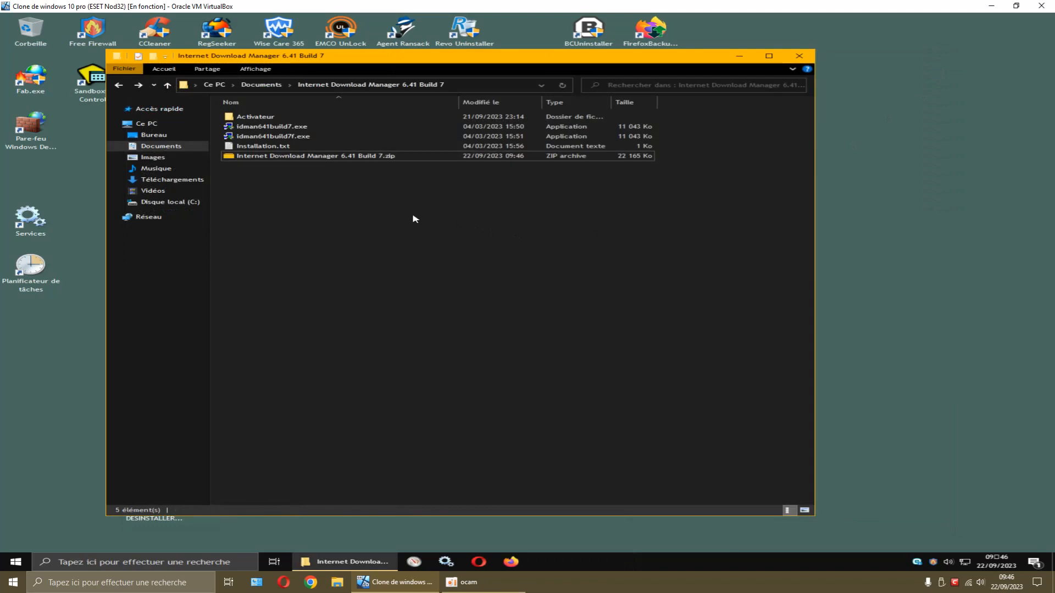
{"action": "right_click", "coordinate": [413, 217]}
{"action": "left_click", "coordinate": [451, 254]}
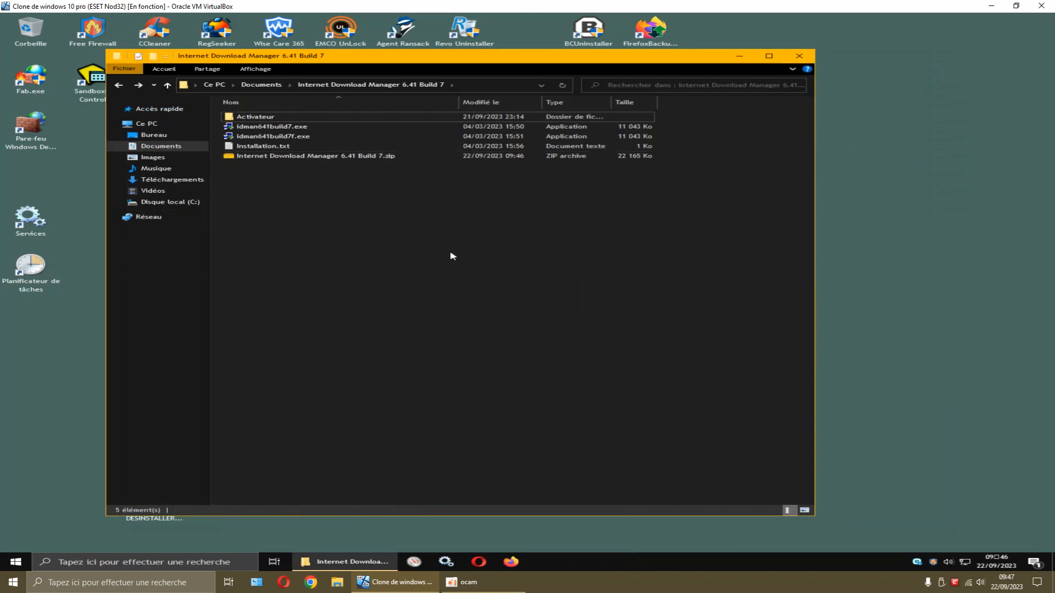
Rescan the cleaned zip with ESET NOD32, ignore both scan results, and close ESET
{"action": "right_click", "coordinate": [389, 157]}
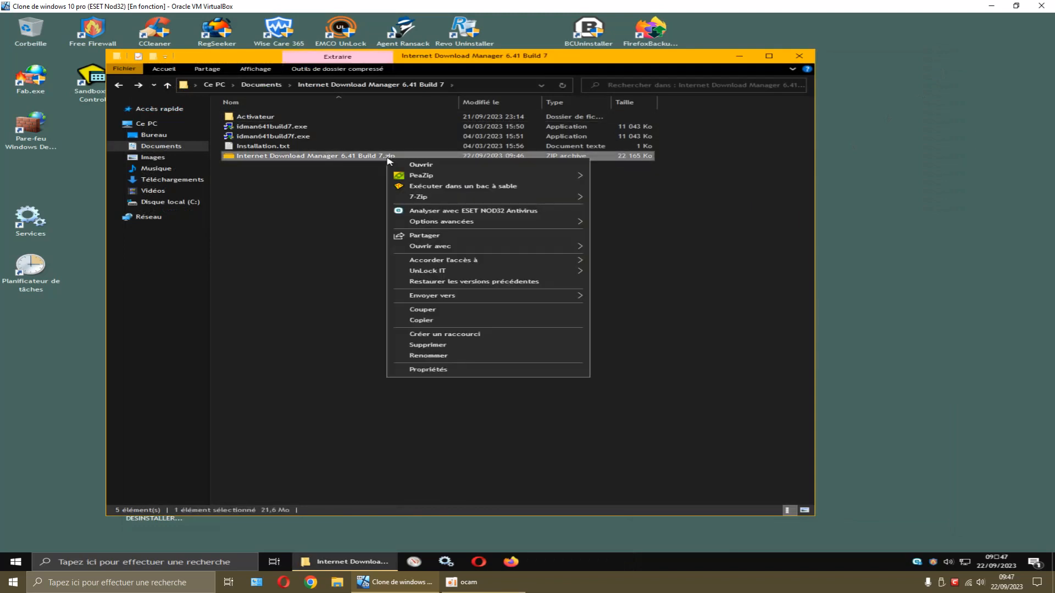
{"action": "left_click", "coordinate": [423, 211]}
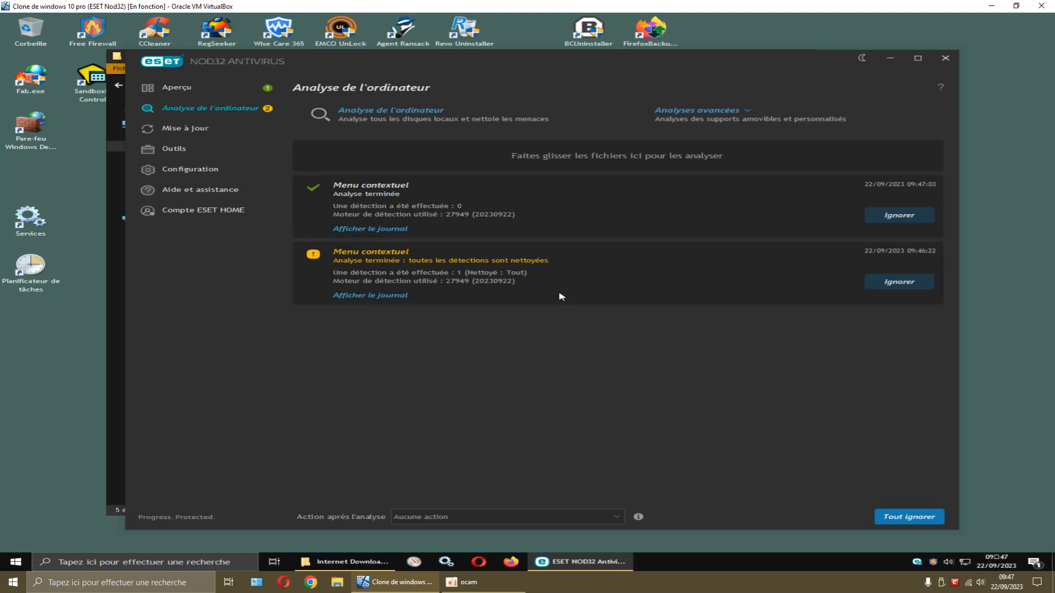
{"action": "left_click", "coordinate": [882, 287]}
{"action": "left_click", "coordinate": [890, 217]}
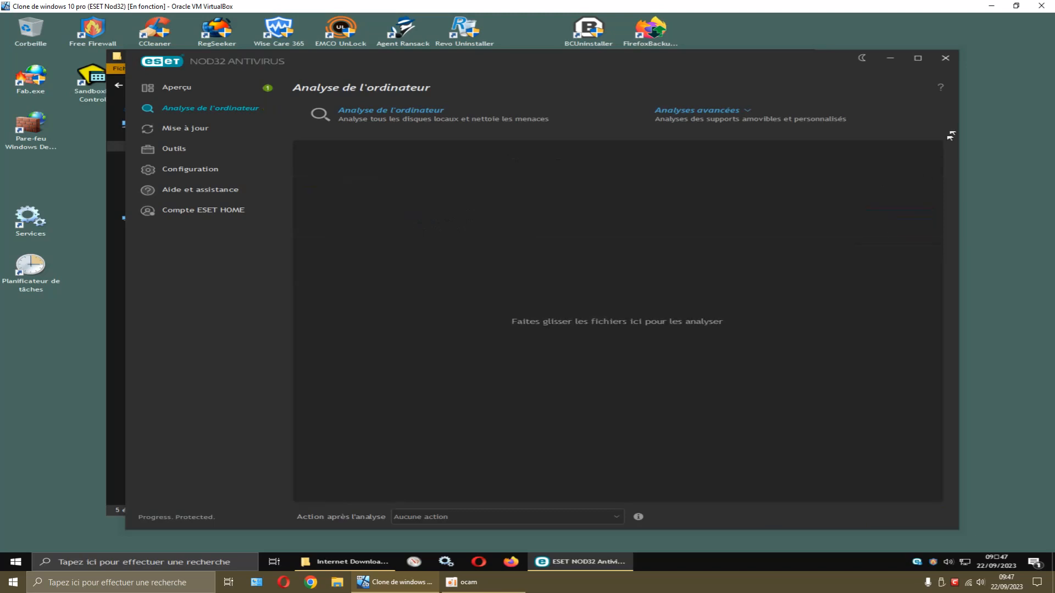
{"action": "left_click", "coordinate": [945, 57]}
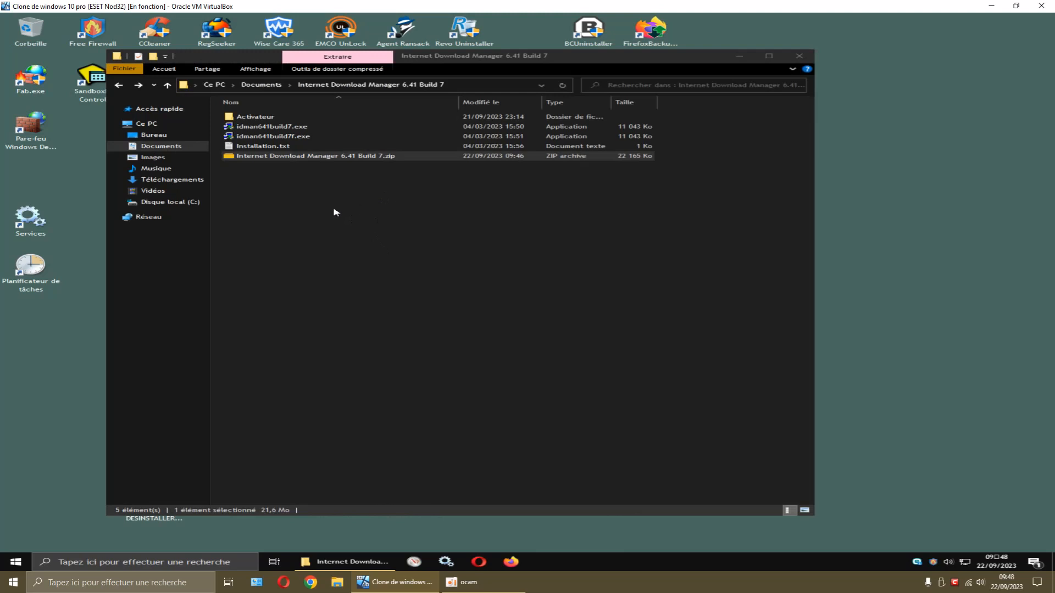
Open the Activateur folder and scan patch.zip with ESET NOD32
{"action": "right_click", "coordinate": [266, 120]}
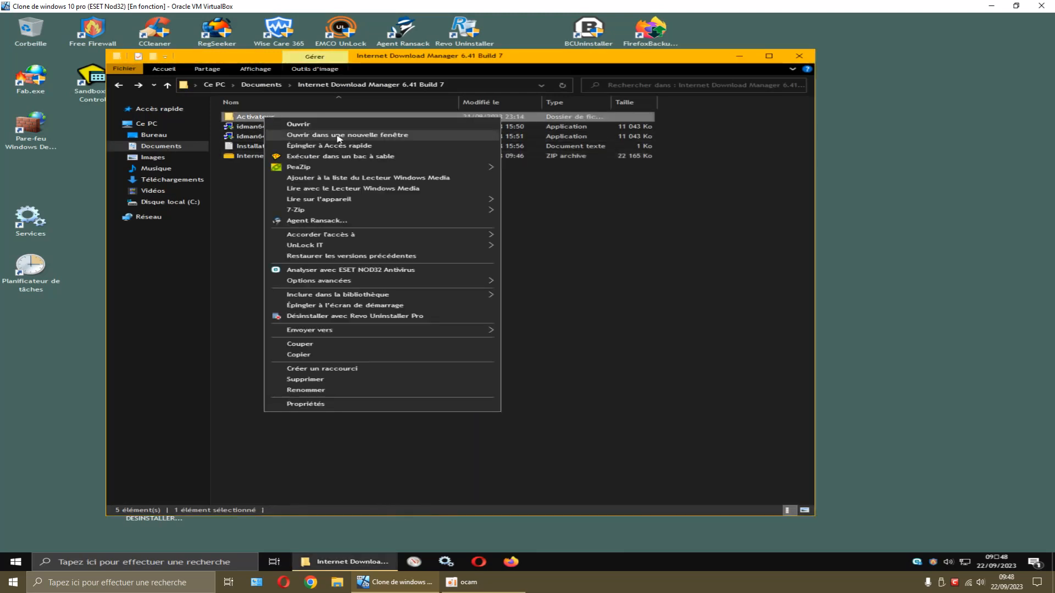
{"action": "left_click", "coordinate": [257, 142]}
{"action": "double_click", "coordinate": [259, 117]}
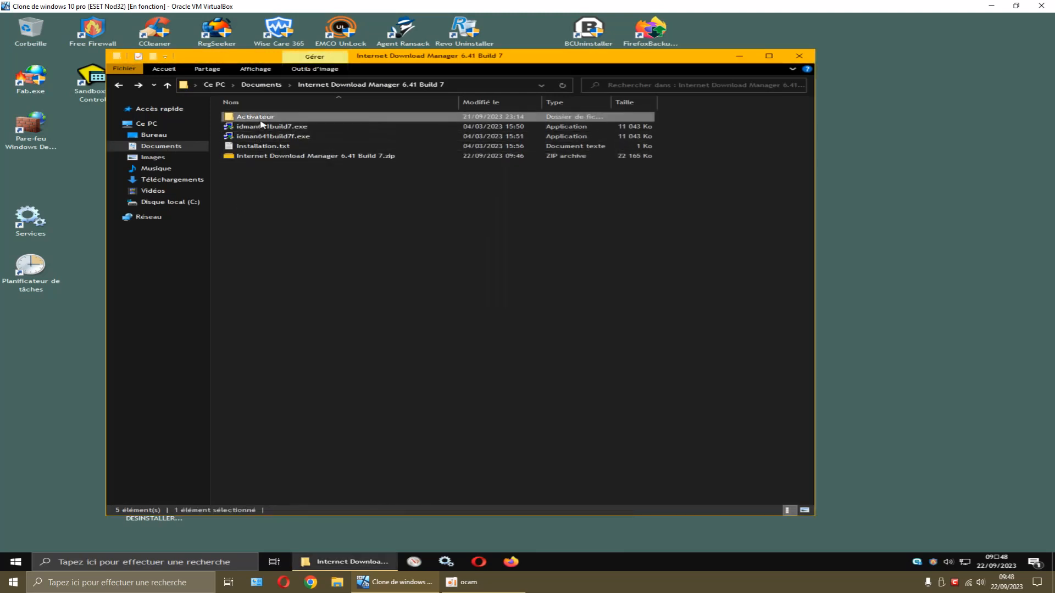
{"action": "right_click", "coordinate": [332, 144]}
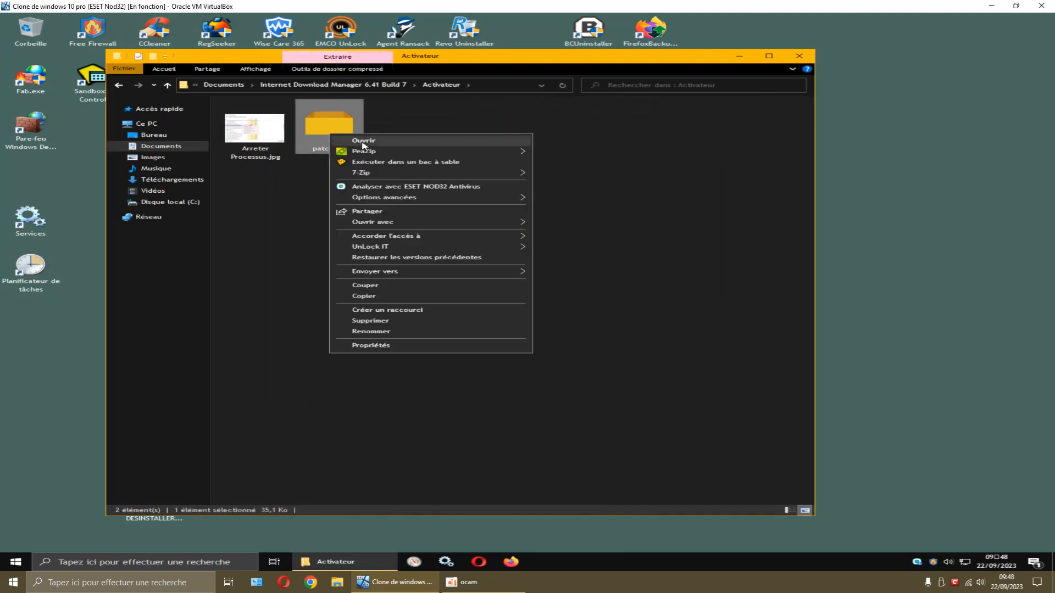
{"action": "left_click", "coordinate": [375, 187]}
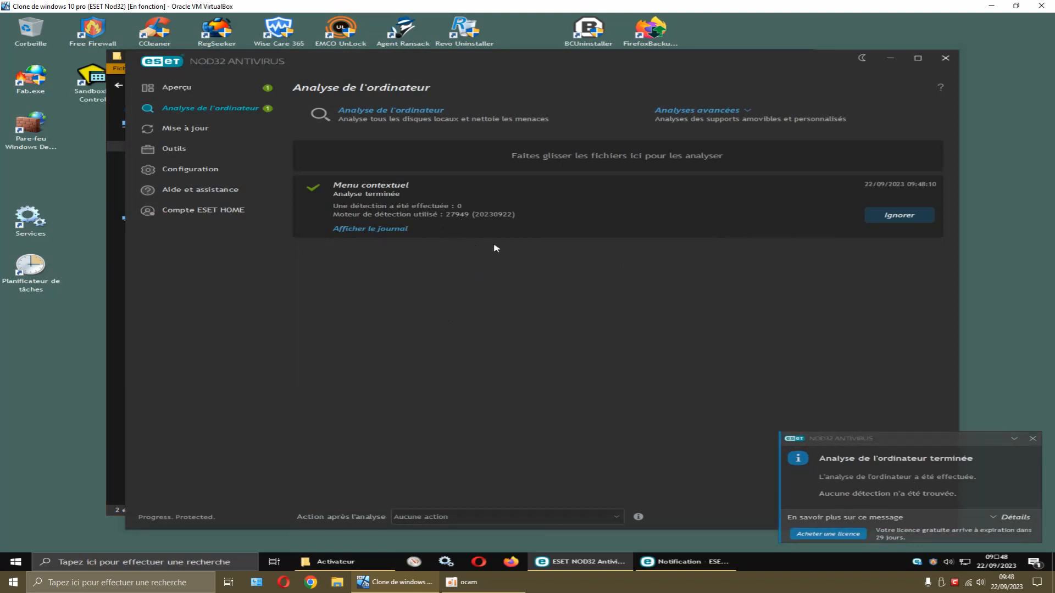
Dismiss the clean patch.zip scan notification and result, then close ESET
{"action": "left_click", "coordinate": [1033, 439]}
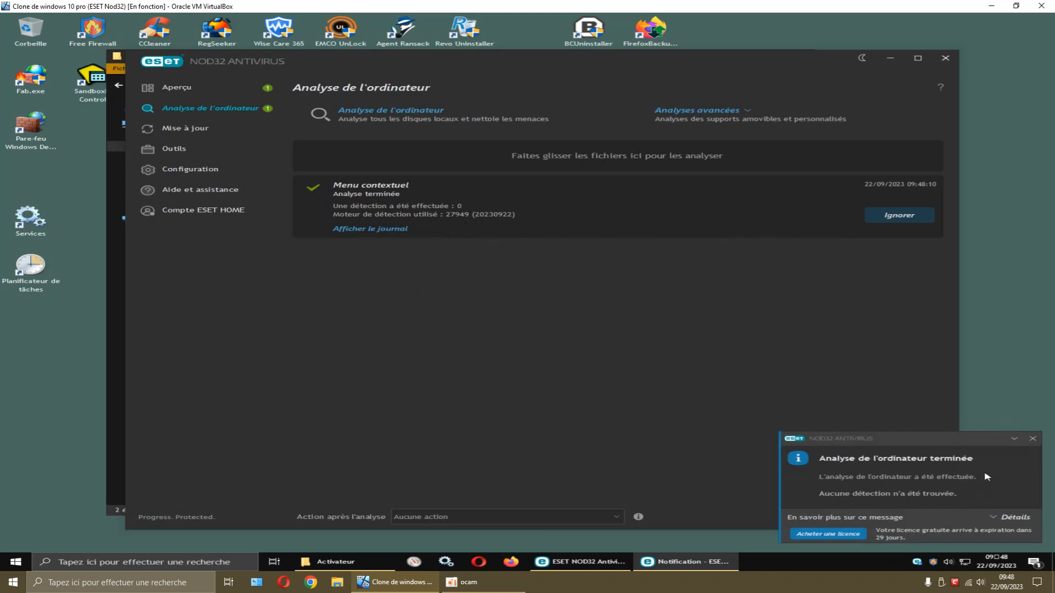
{"action": "left_click", "coordinate": [1033, 440]}
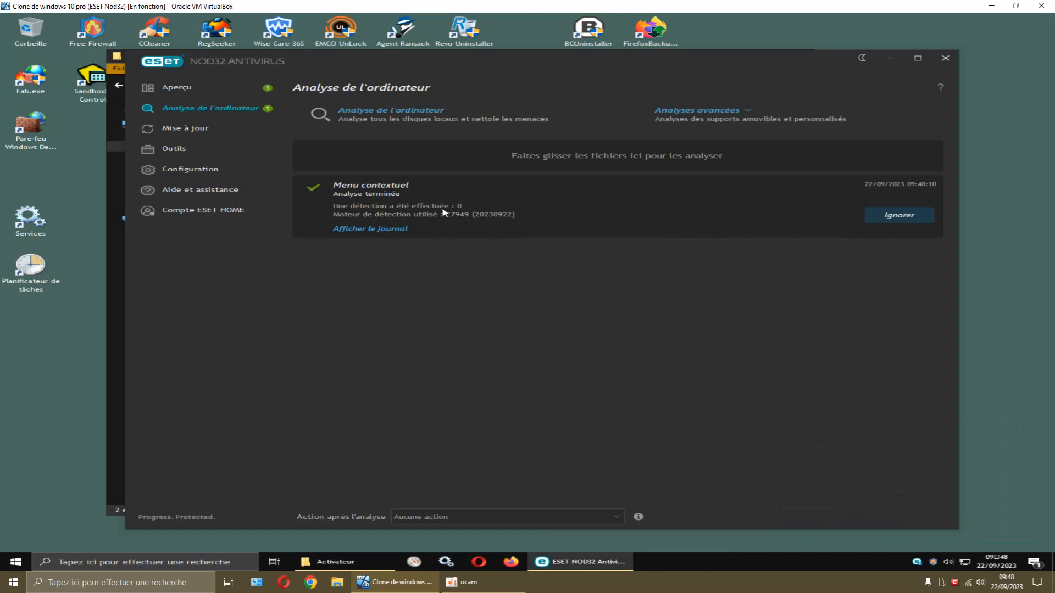
{"action": "left_click", "coordinate": [875, 214]}
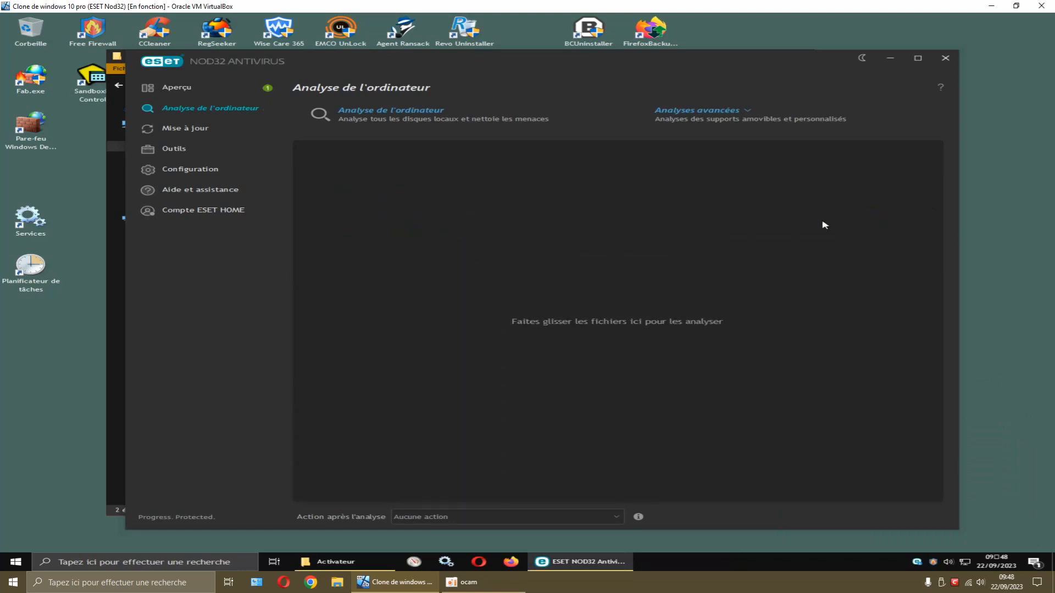
{"action": "left_click", "coordinate": [943, 59]}
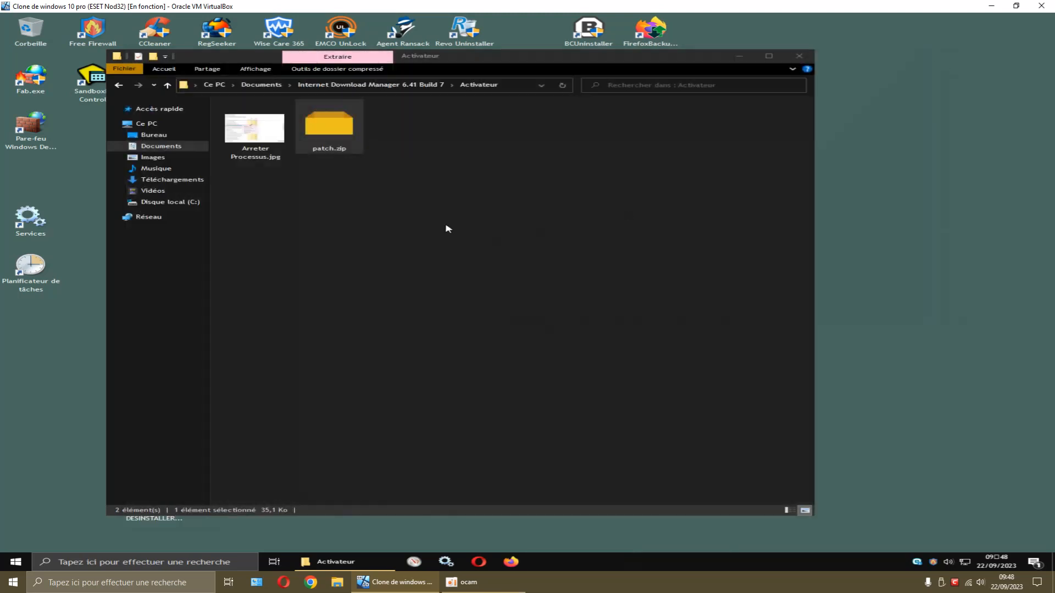
{"action": "right_click", "coordinate": [338, 137]}
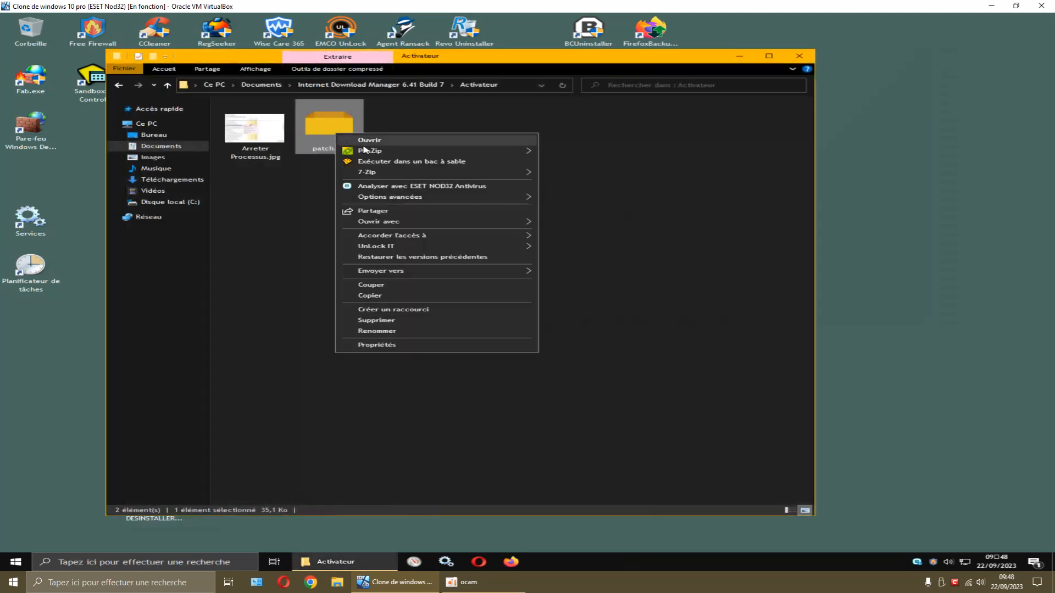
{"action": "mouse_move", "coordinate": [508, 153]}
{"action": "left_click", "coordinate": [572, 174]}
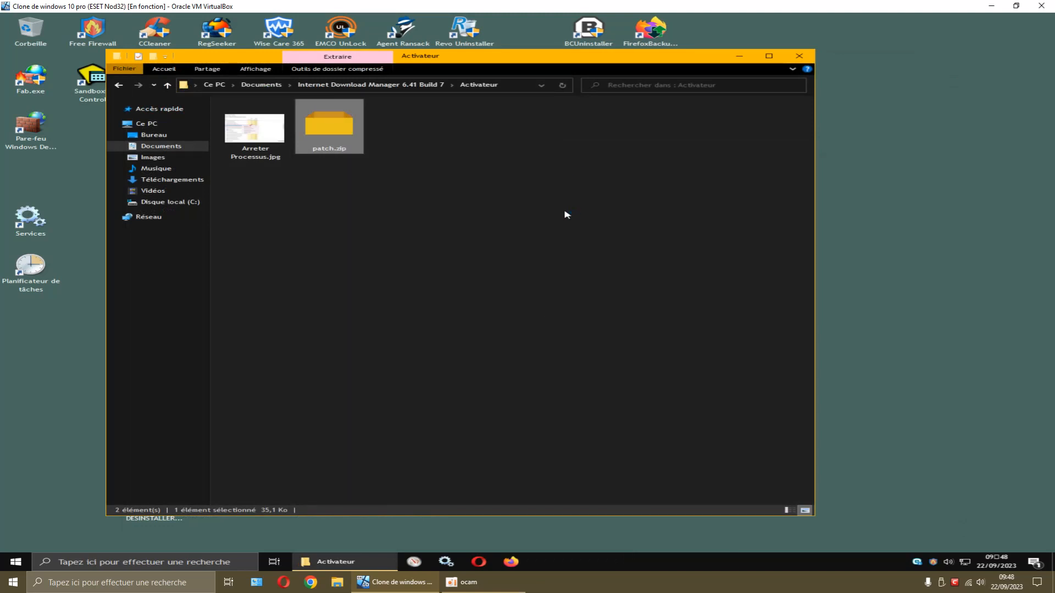
{"action": "type", "text": "**"}
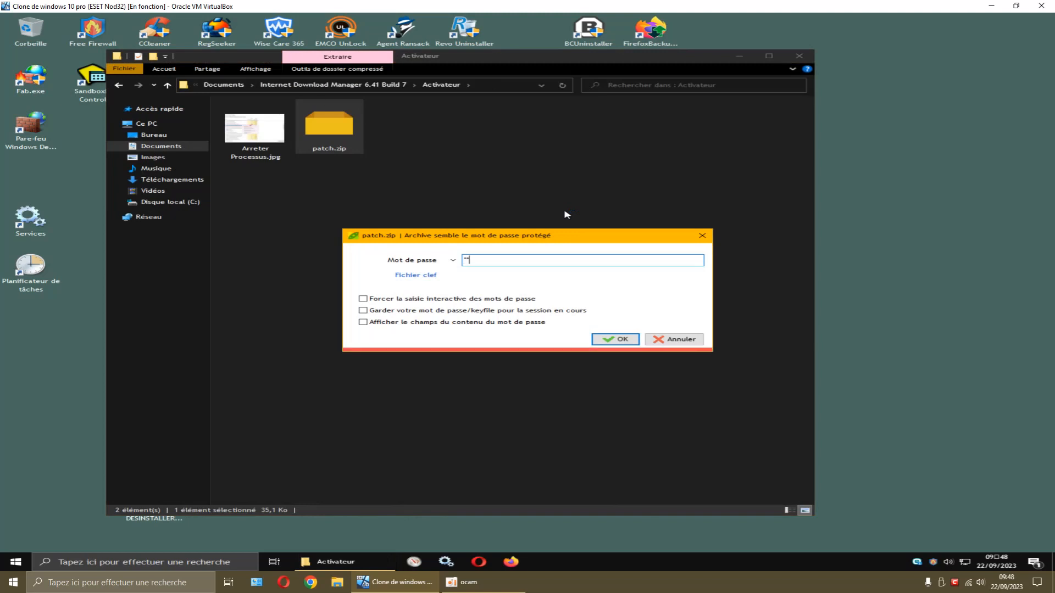
{"action": "type", "text": "****"}
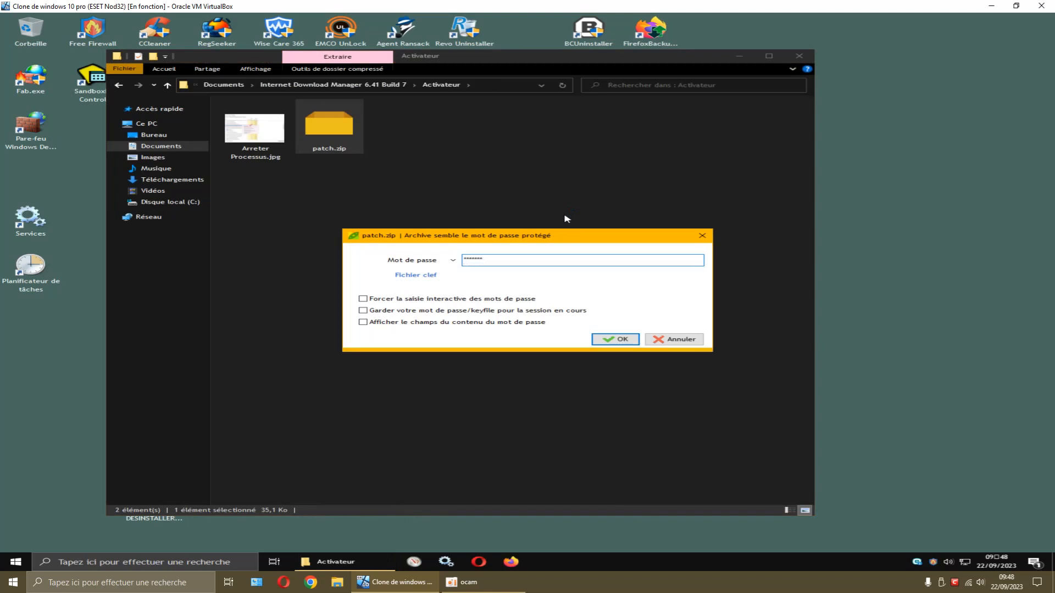
{"action": "left_click", "coordinate": [613, 339]}
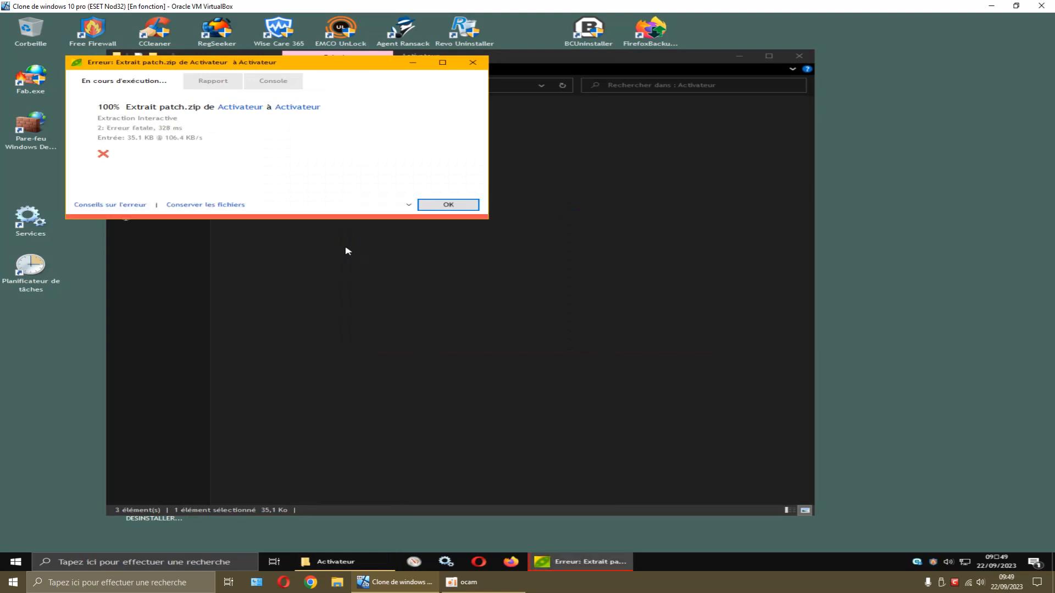
{"action": "left_click", "coordinate": [141, 205]}
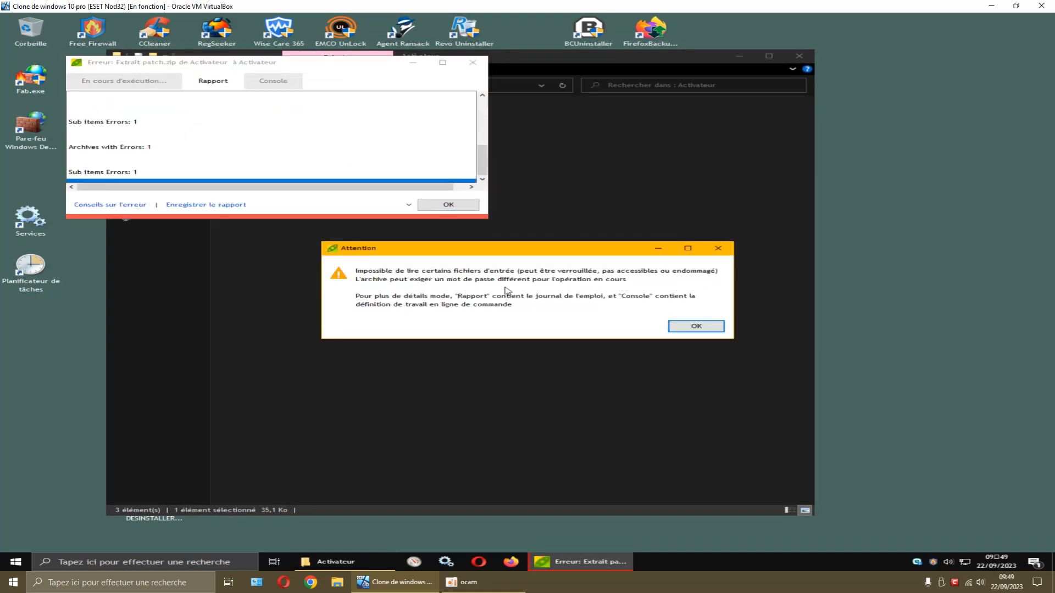
{"action": "left_click", "coordinate": [687, 326]}
{"action": "left_click", "coordinate": [449, 212]}
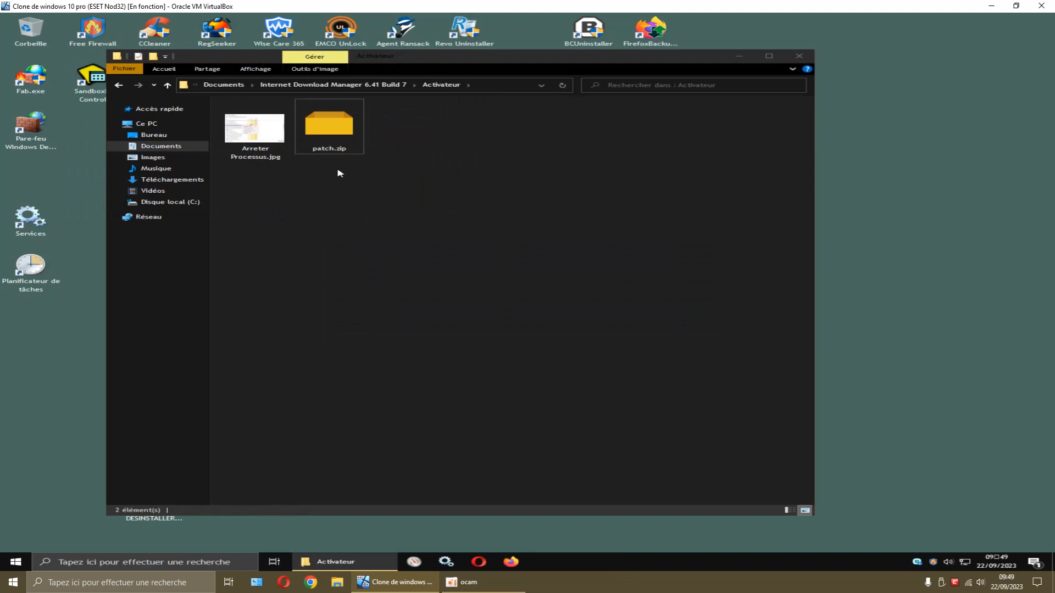
Attempt a PeaZip extraction of patch.zip with the archive password, then close the error window
{"action": "right_click", "coordinate": [330, 130]}
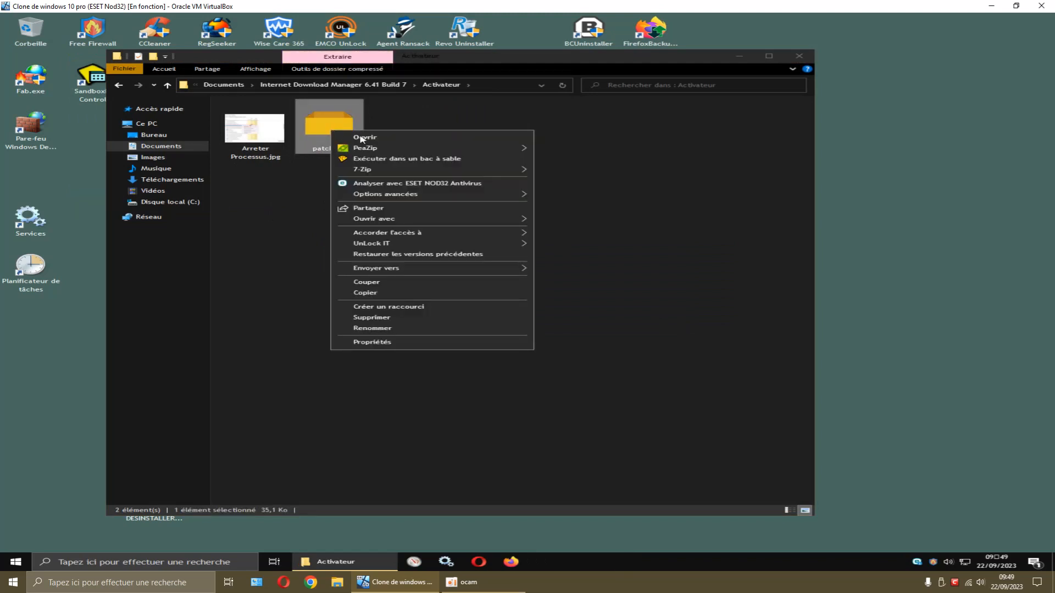
{"action": "mouse_move", "coordinate": [368, 150]}
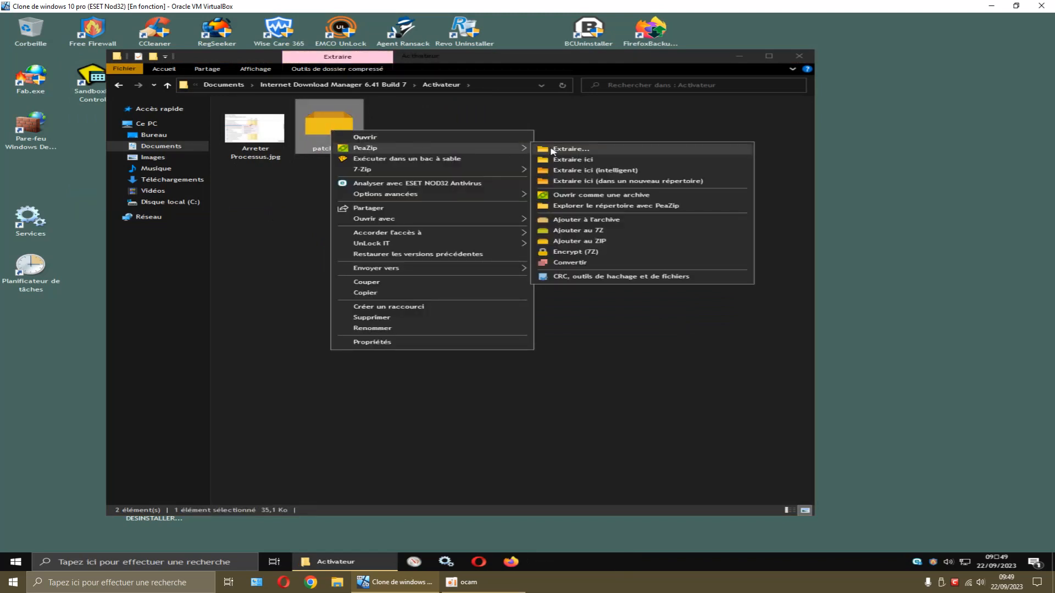
{"action": "left_click", "coordinate": [567, 172]}
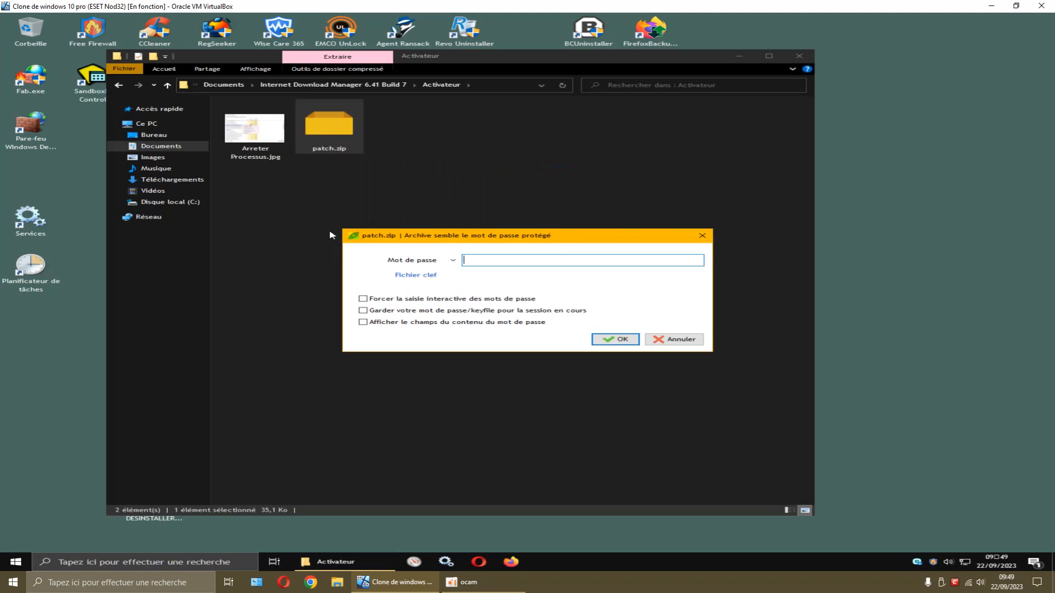
{"action": "type", "text": "******"}
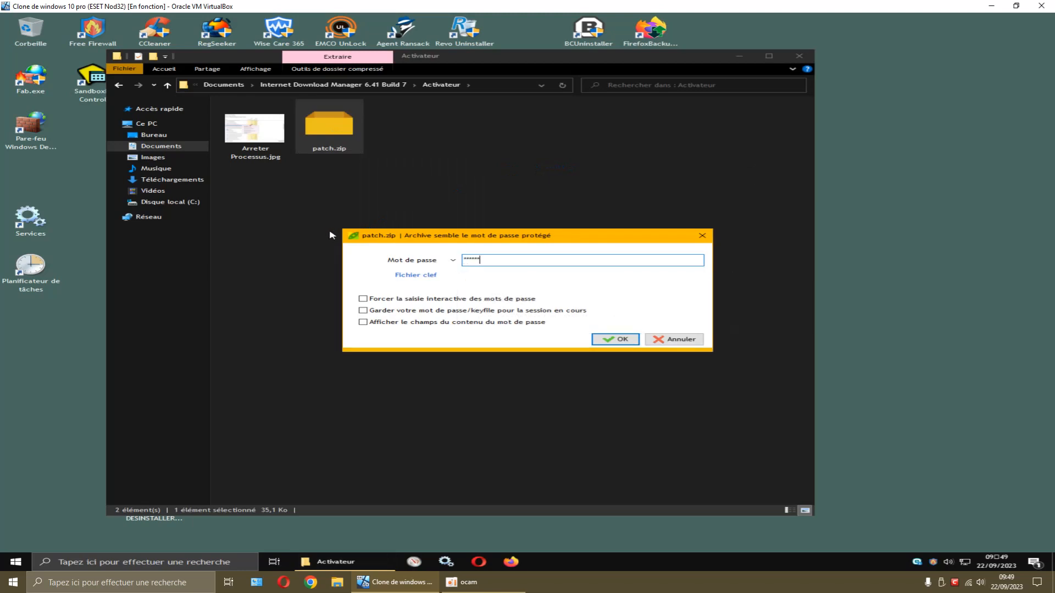
{"action": "left_click", "coordinate": [608, 341]}
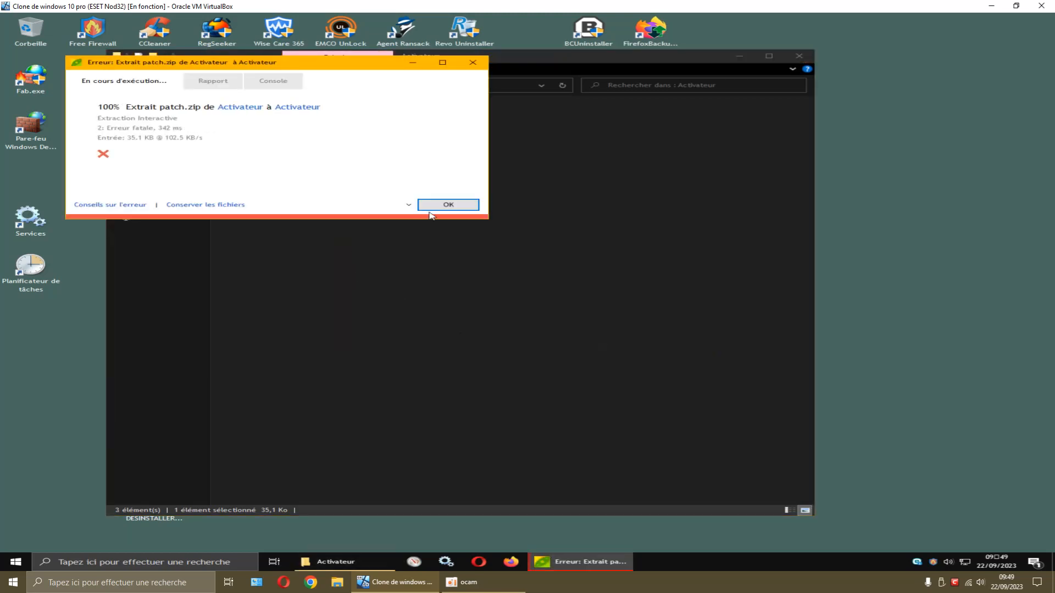
{"action": "left_click", "coordinate": [445, 205]}
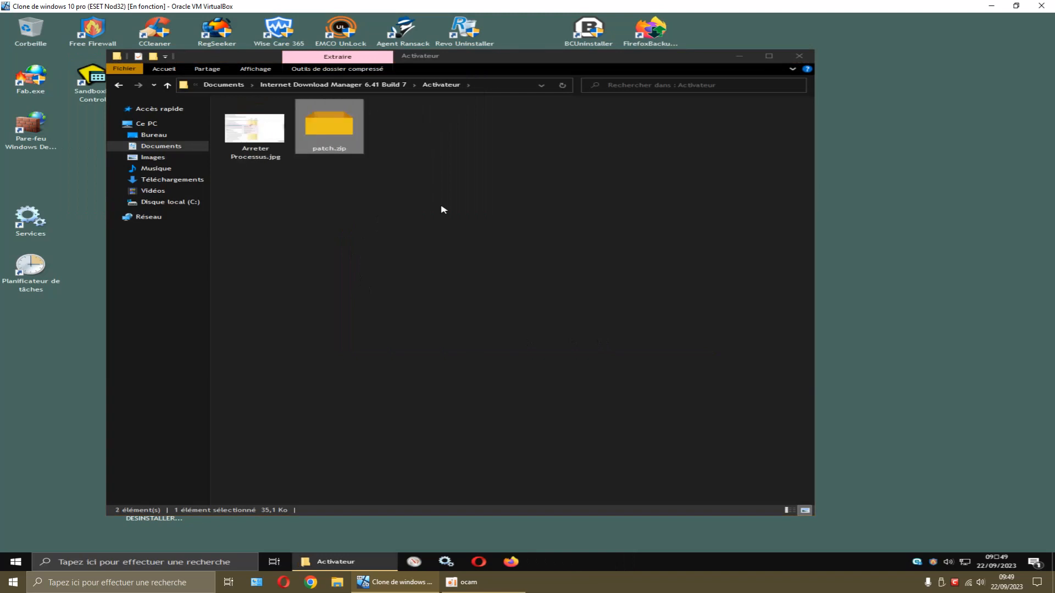
Extract patch.zip here with PeaZip, entering the archive password
{"action": "right_click", "coordinate": [335, 132]}
{"action": "mouse_move", "coordinate": [488, 150]}
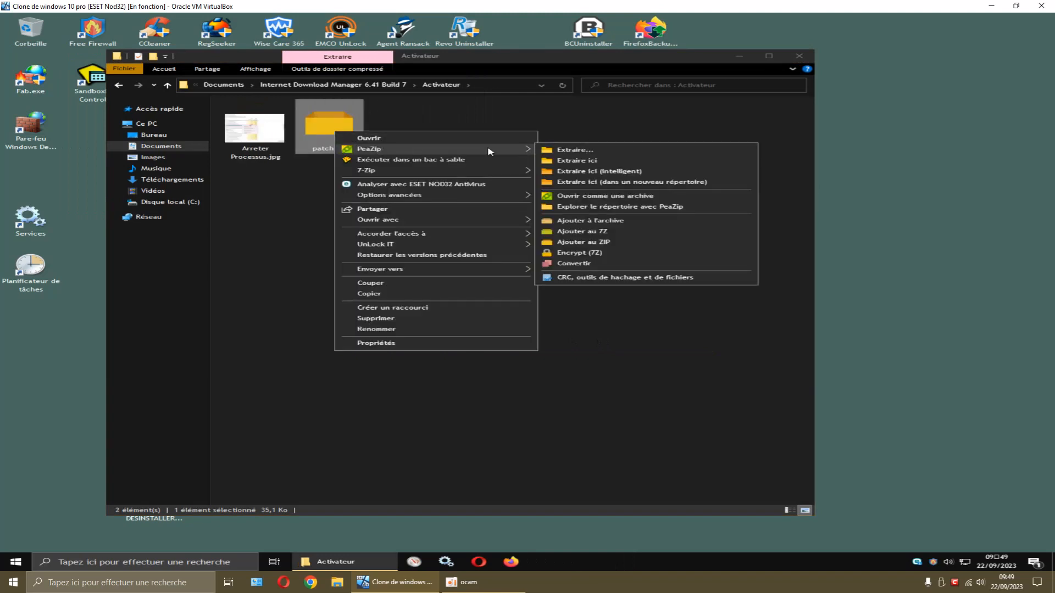
{"action": "left_click", "coordinate": [578, 171]}
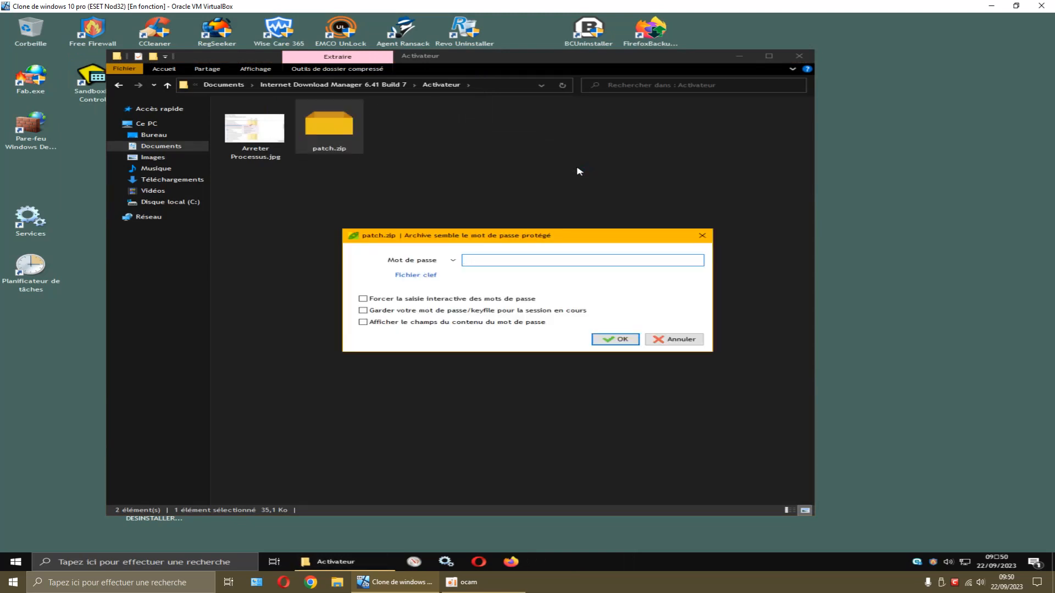
{"action": "type", "text": "***"}
{"action": "key", "text": "Return"}
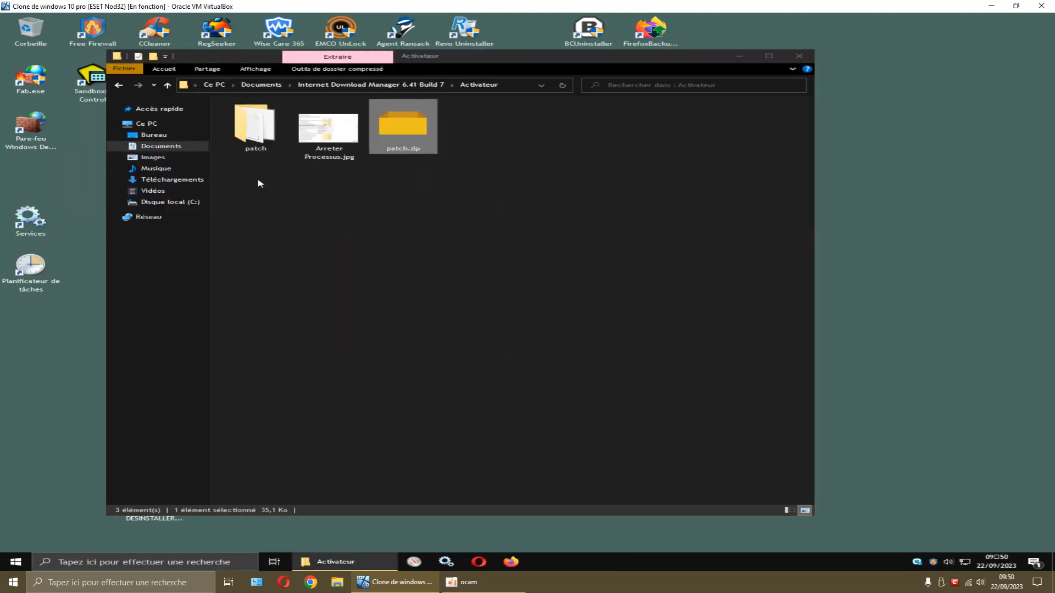
Open and refresh the patch folder, then scan IDM_6.4x_Crack_v18.0.exe with ESET NOD32
{"action": "double_click", "coordinate": [263, 140]}
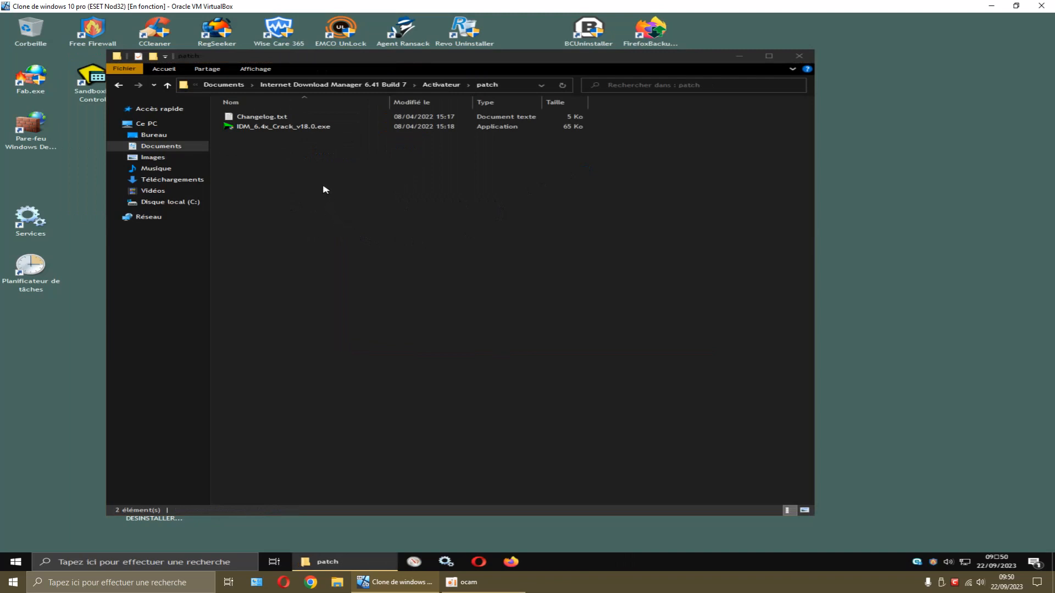
{"action": "right_click", "coordinate": [369, 195]}
{"action": "left_click", "coordinate": [415, 236]}
{"action": "right_click", "coordinate": [311, 126]}
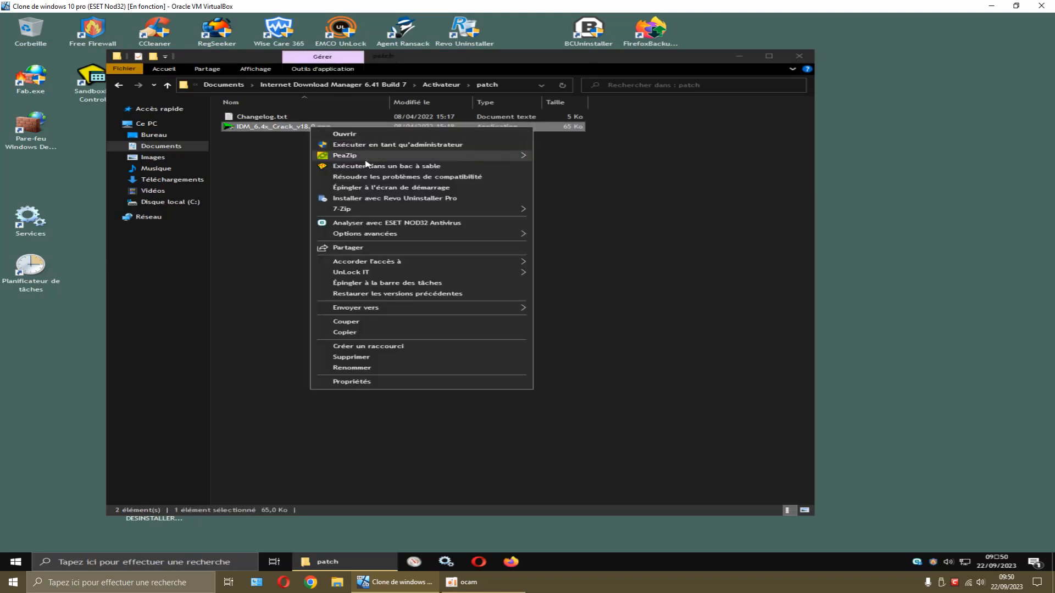
{"action": "left_click", "coordinate": [363, 222]}
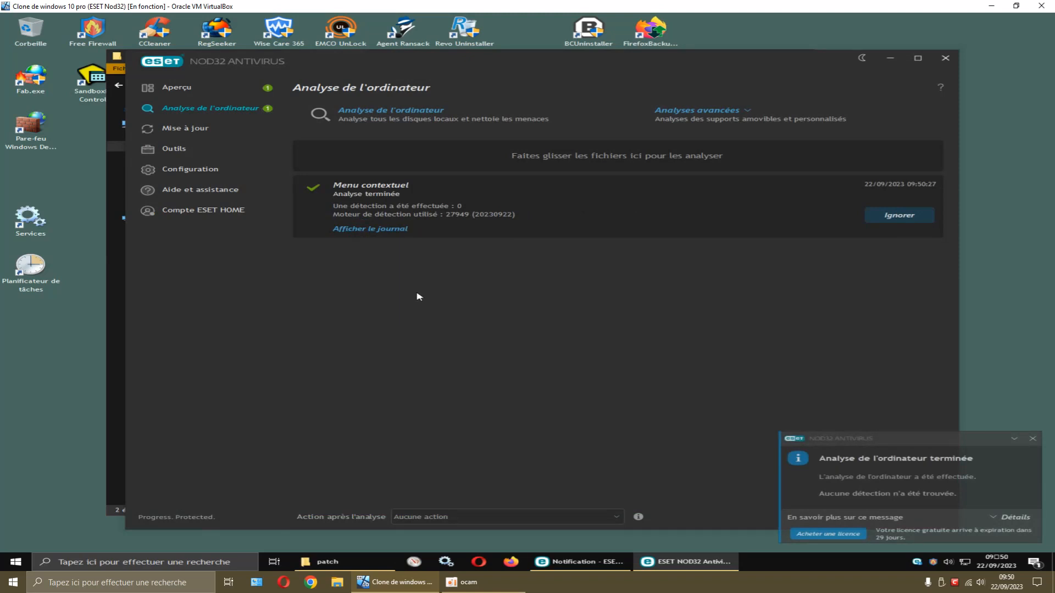
Close ESET and navigate back to the Internet Download Manager 6.41 Build 7 folder
{"action": "left_click", "coordinate": [944, 58]}
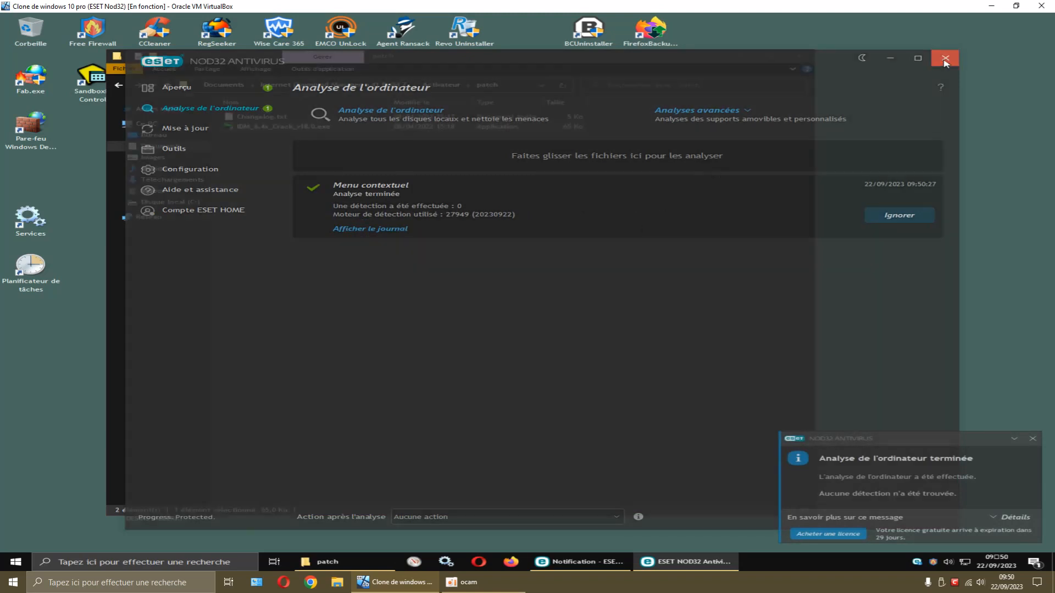
{"action": "left_click", "coordinate": [119, 85]}
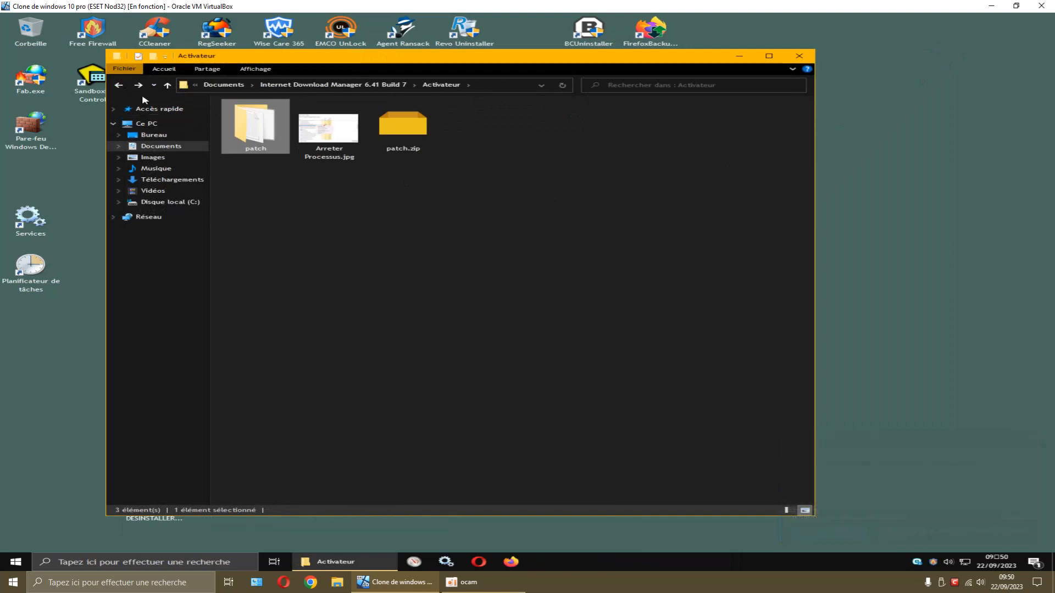
{"action": "left_click", "coordinate": [121, 87]}
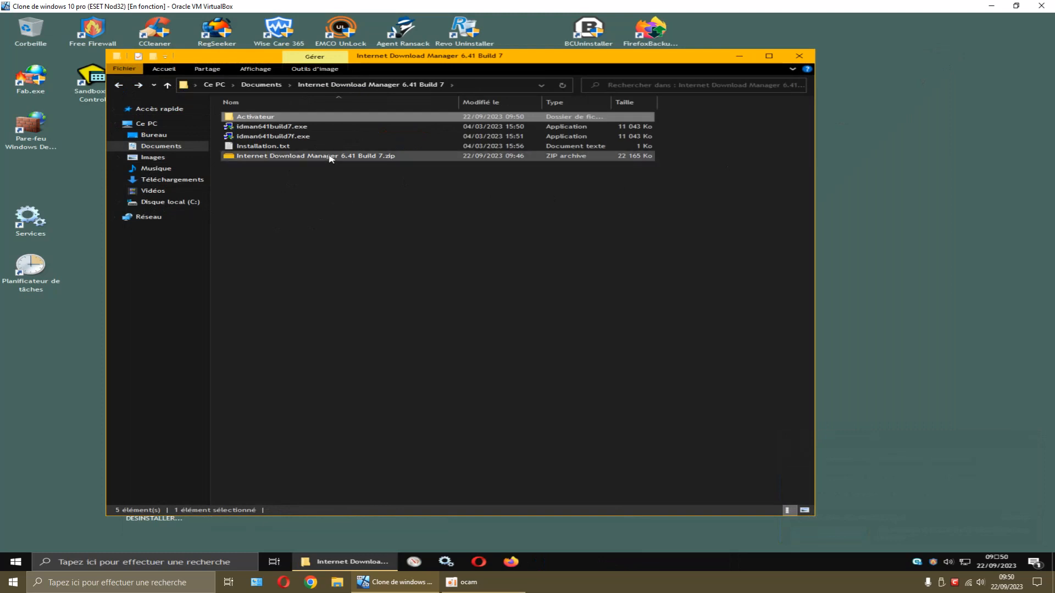
Scan idman641build7.exe and idman641build7f.exe together with ESET NOD32
{"action": "left_click", "coordinate": [328, 207]}
{"action": "left_click", "coordinate": [301, 128]}
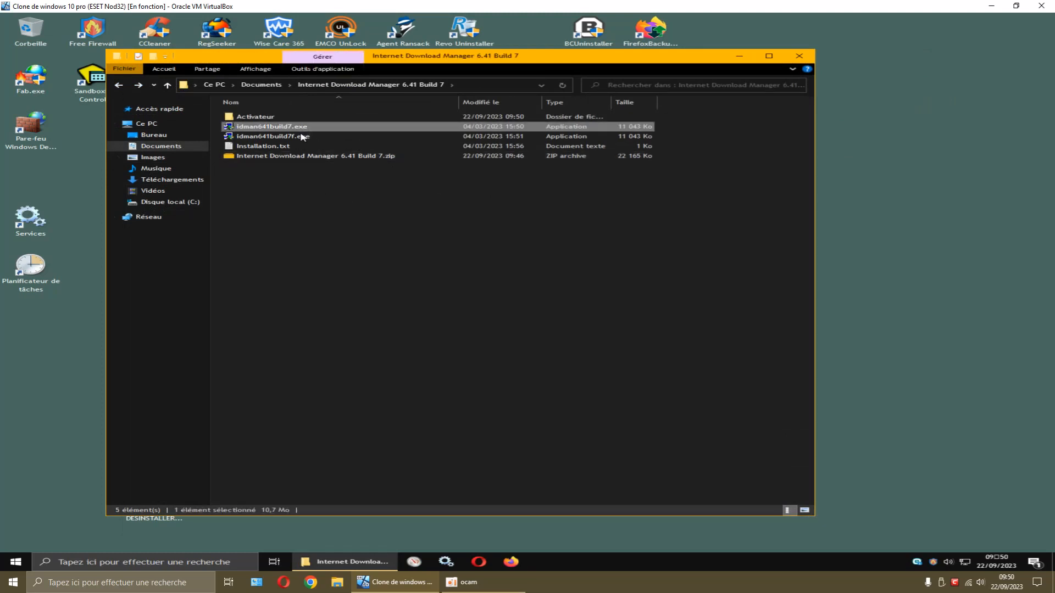
{"action": "left_click", "coordinate": [301, 136], "text": "ctrl"}
{"action": "right_click", "coordinate": [302, 137]}
{"action": "left_click", "coordinate": [357, 216]}
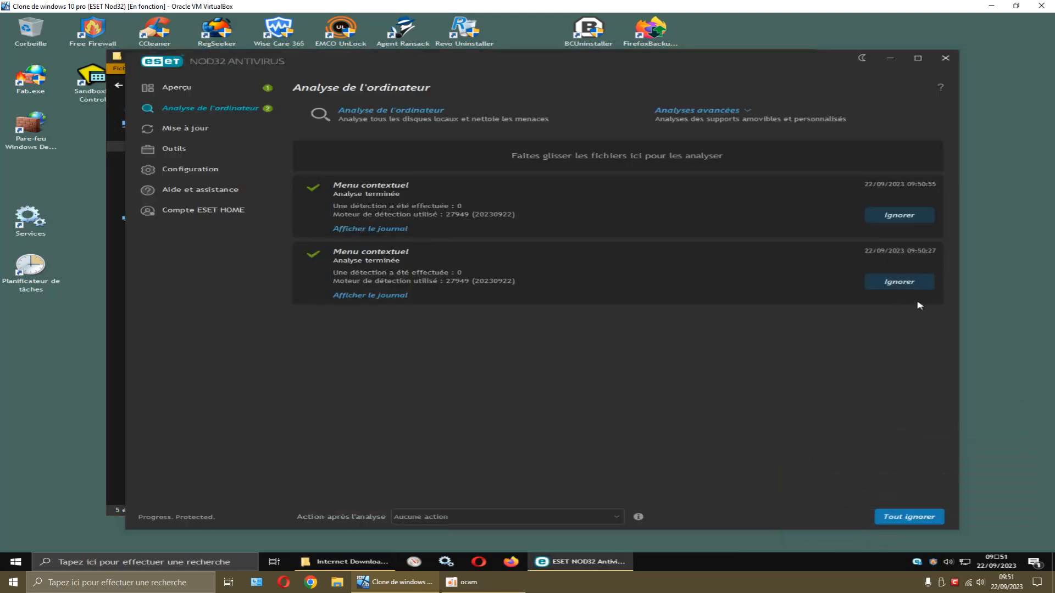
Ignore both clean scan results, close ESET, and go back to Documents
{"action": "left_click", "coordinate": [898, 281]}
{"action": "left_click", "coordinate": [899, 215]}
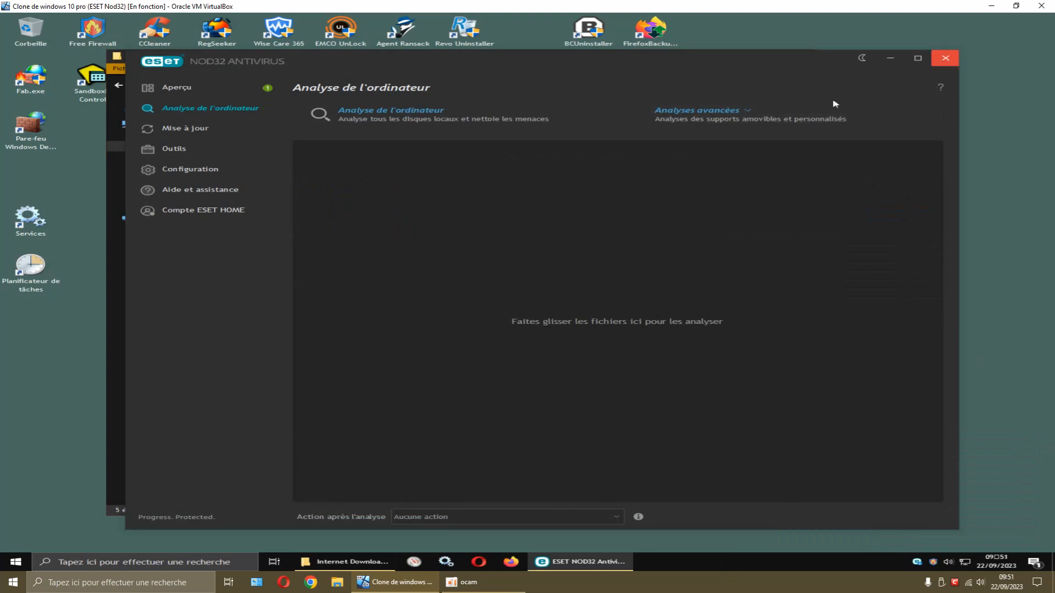
{"action": "left_click", "coordinate": [945, 58]}
{"action": "left_click", "coordinate": [118, 85]}
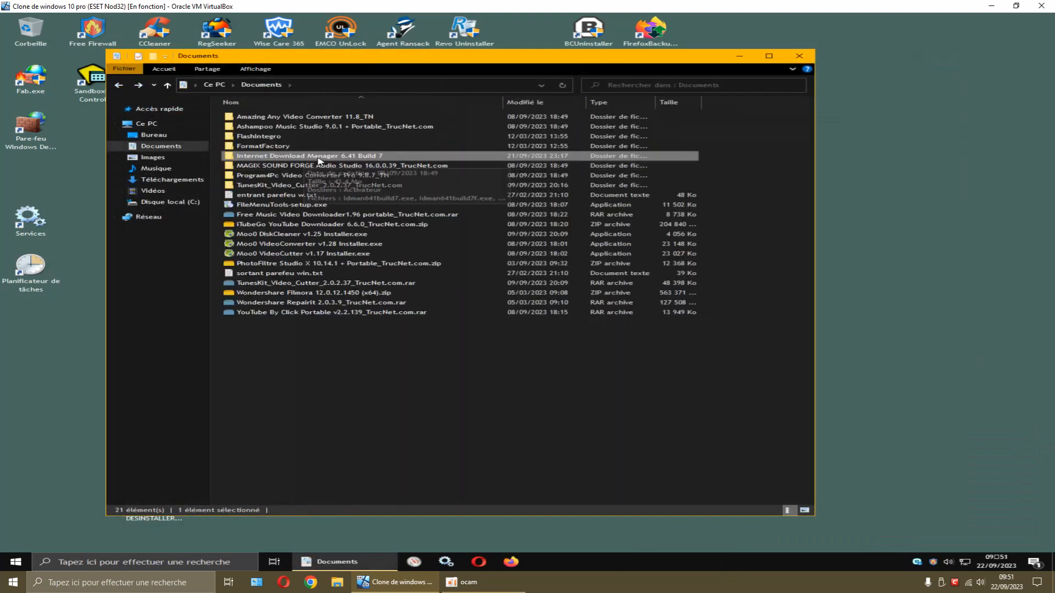
Scan Internet Download Manager 6.41 Build 7.zip with ESET, then close it after zero detections
{"action": "double_click", "coordinate": [337, 156]}
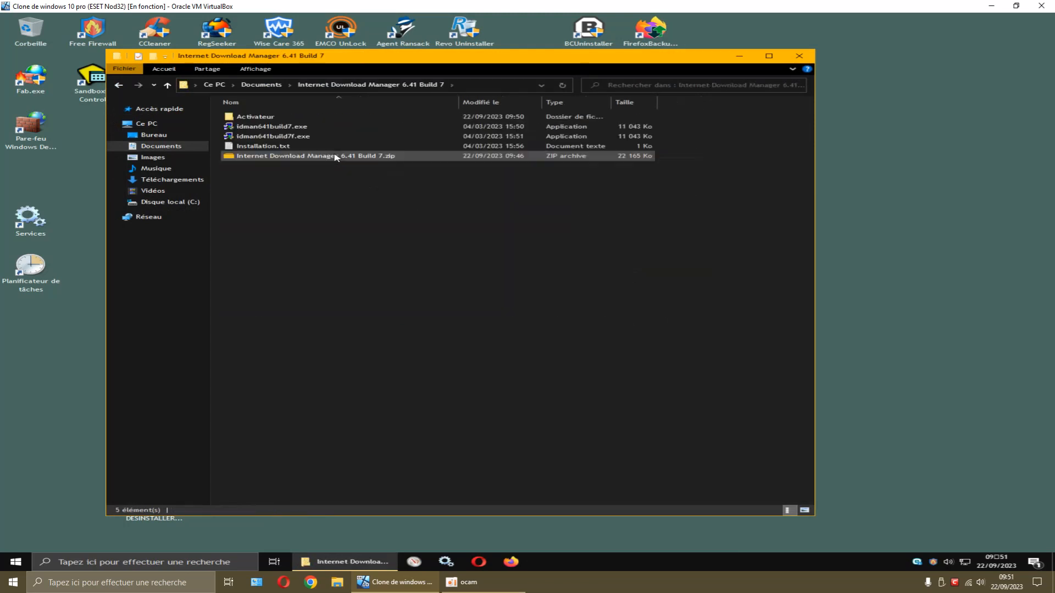
{"action": "right_click", "coordinate": [318, 156]}
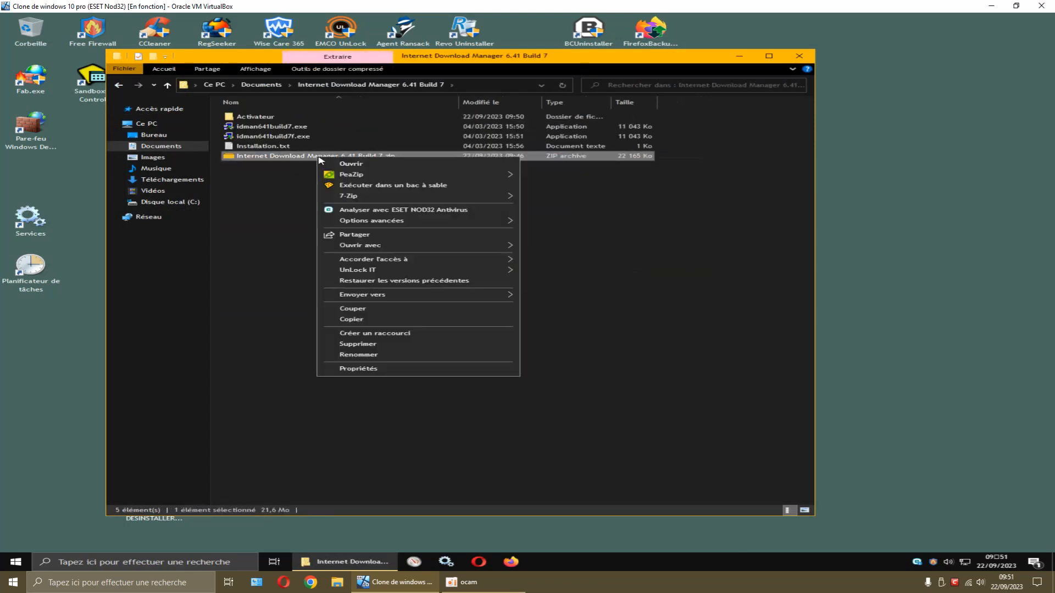
{"action": "left_click", "coordinate": [367, 211]}
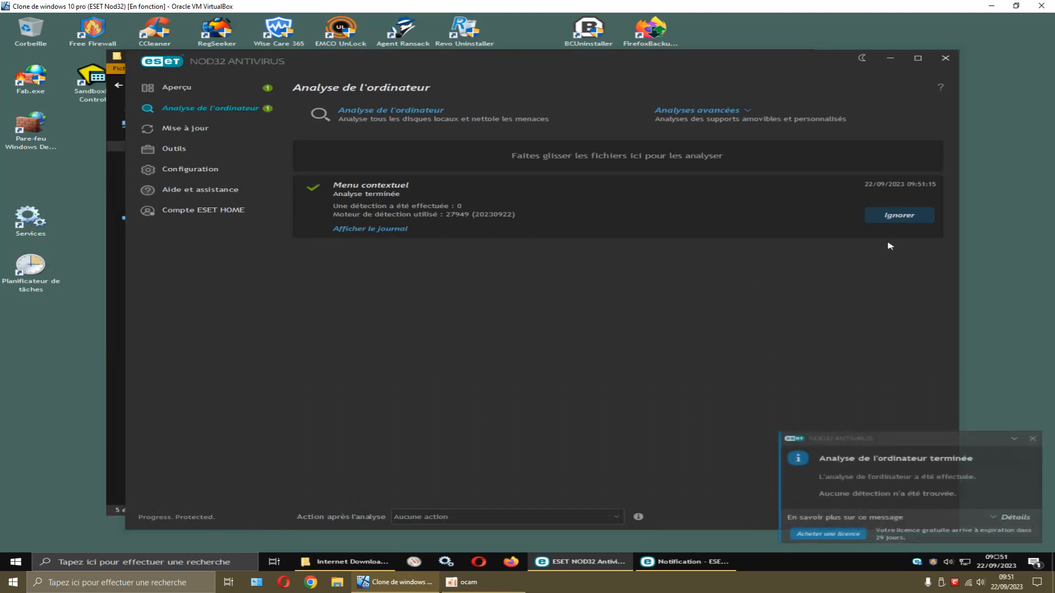
{"action": "left_click", "coordinate": [1033, 439]}
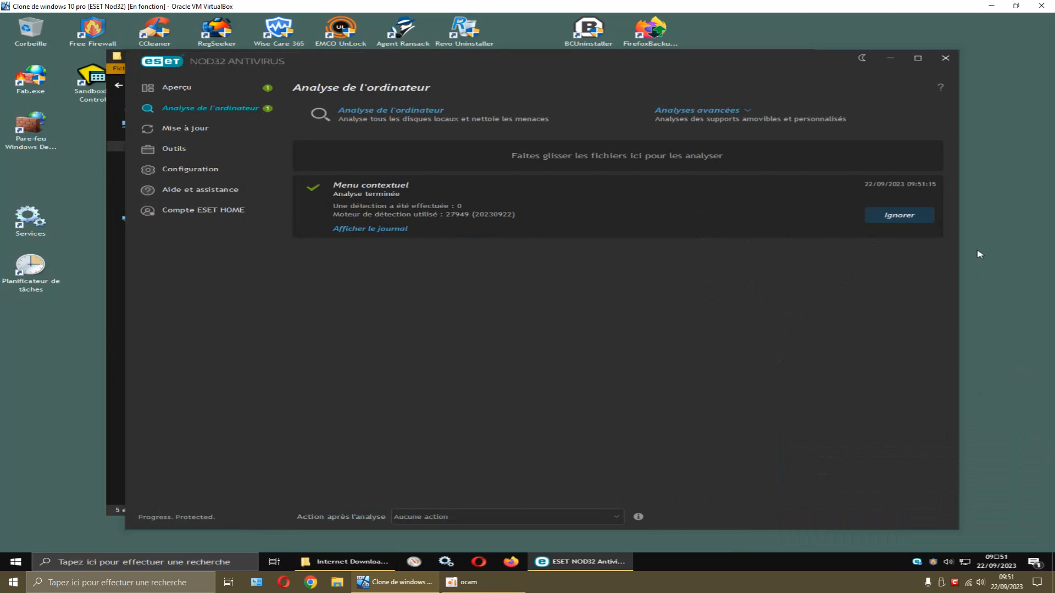
{"action": "left_click", "coordinate": [945, 58]}
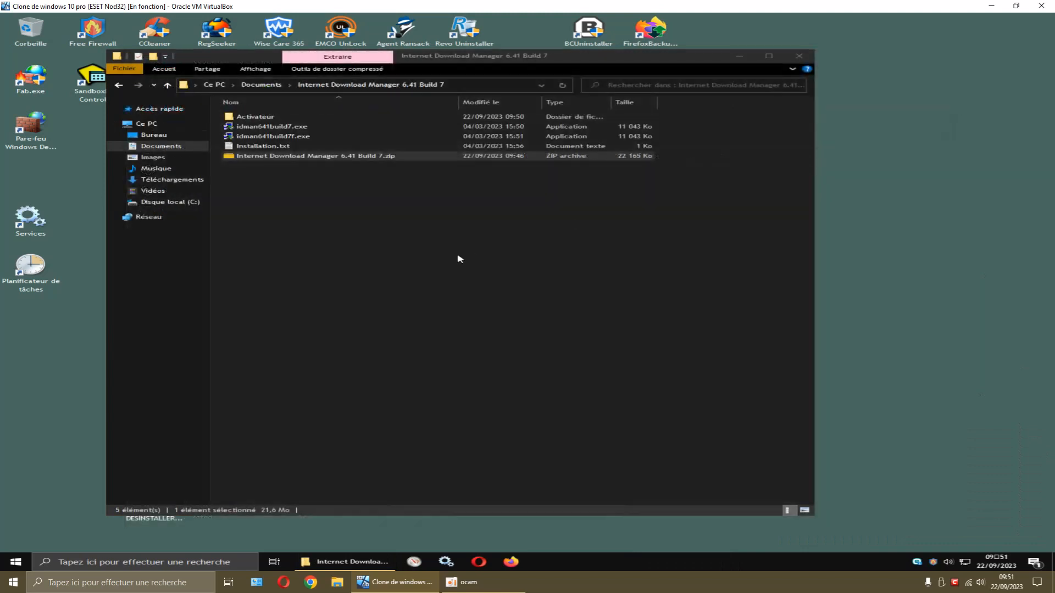
Delete the four items sitting above the zip archive
{"action": "left_click_drag", "start_coordinate": [707, 117], "coordinate": [586, 146]}
{"action": "right_click", "coordinate": [518, 134]}
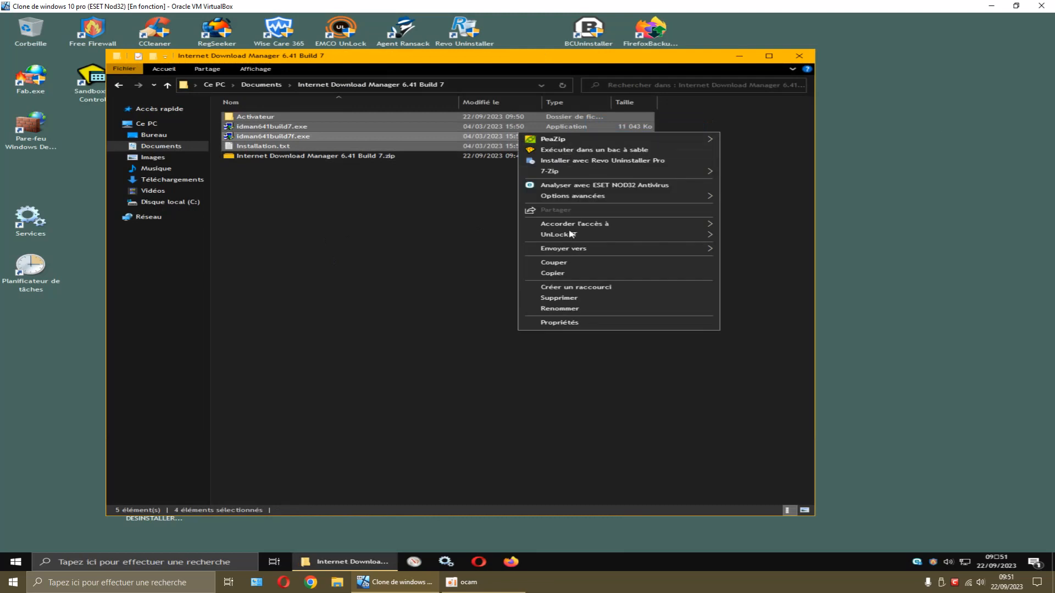
{"action": "left_click", "coordinate": [565, 299]}
{"action": "left_click", "coordinate": [566, 292]}
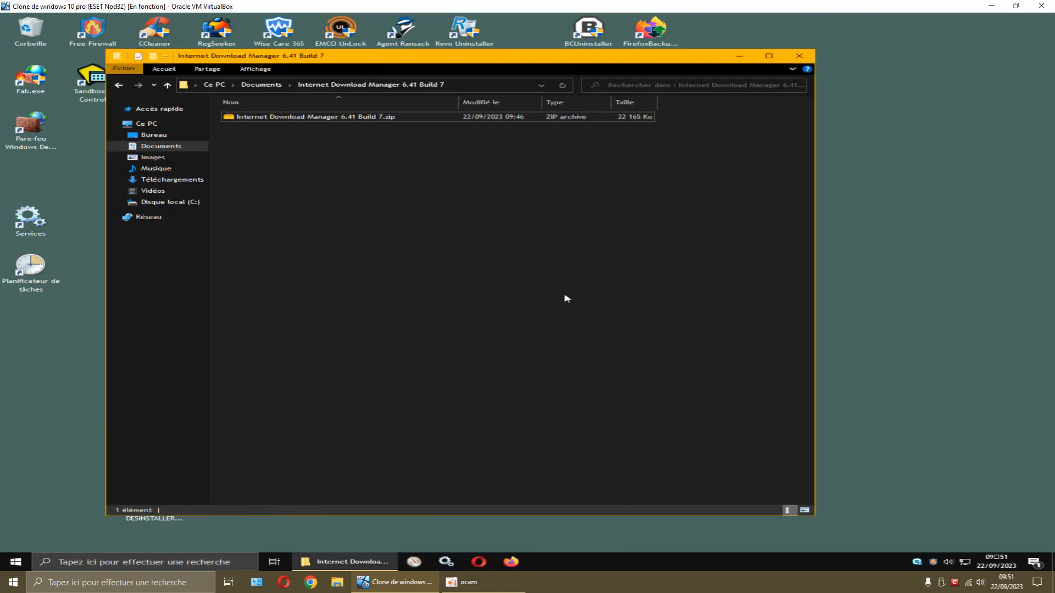
Extract the zip with 7-Zip into a new 'Internet Download Manager 6.41 Build 7' folder
{"action": "left_click", "coordinate": [119, 86]}
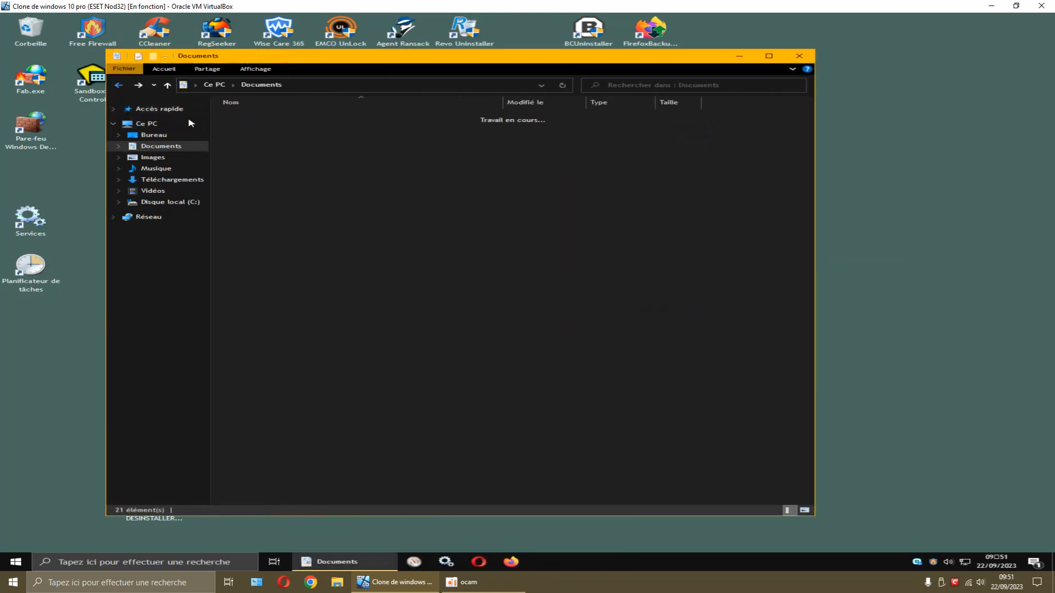
{"action": "double_click", "coordinate": [284, 156]}
{"action": "right_click", "coordinate": [309, 117]}
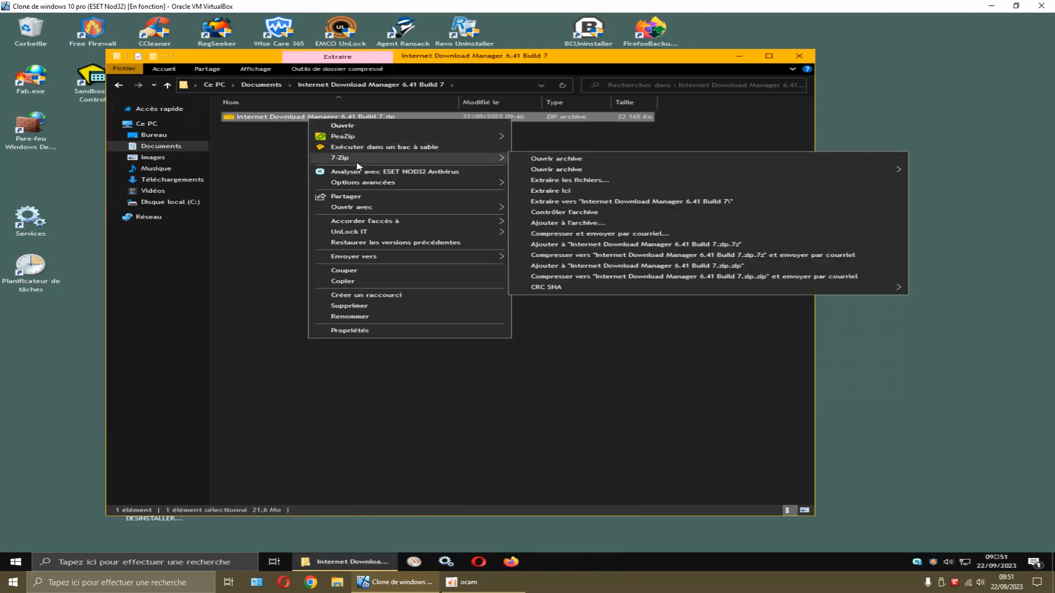
{"action": "mouse_move", "coordinate": [360, 157]}
{"action": "left_click", "coordinate": [566, 202]}
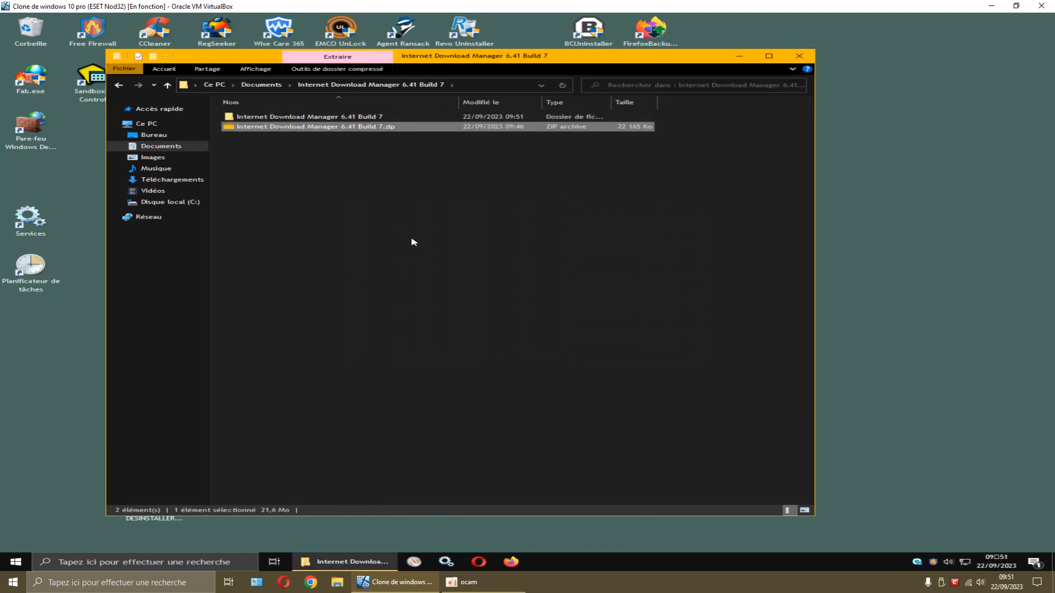
Browse into the extracted folders and Activateur to check the installers and patch.zip
{"action": "double_click", "coordinate": [329, 117]}
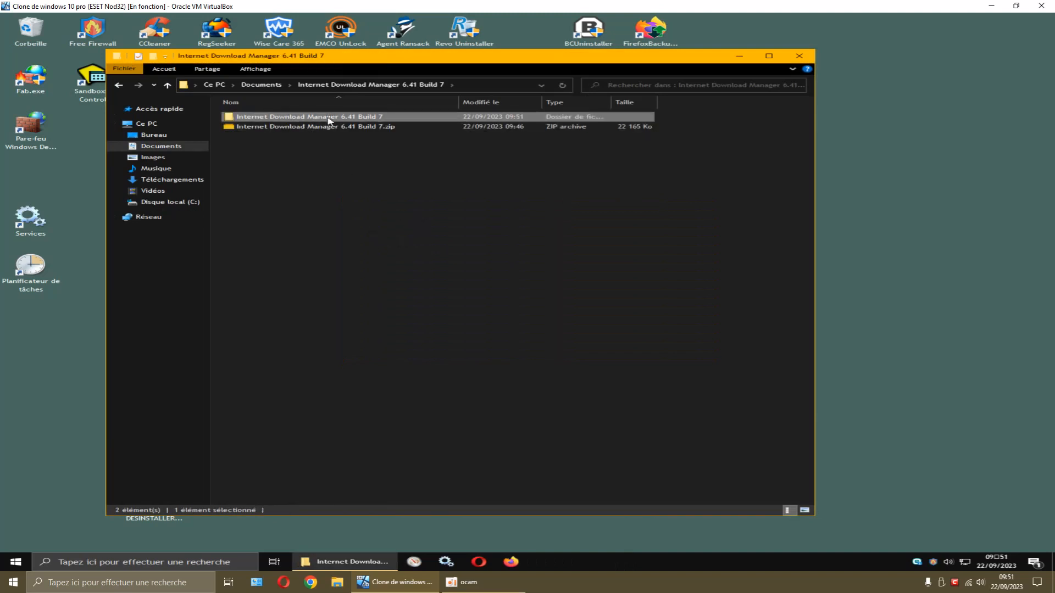
{"action": "double_click", "coordinate": [330, 117]}
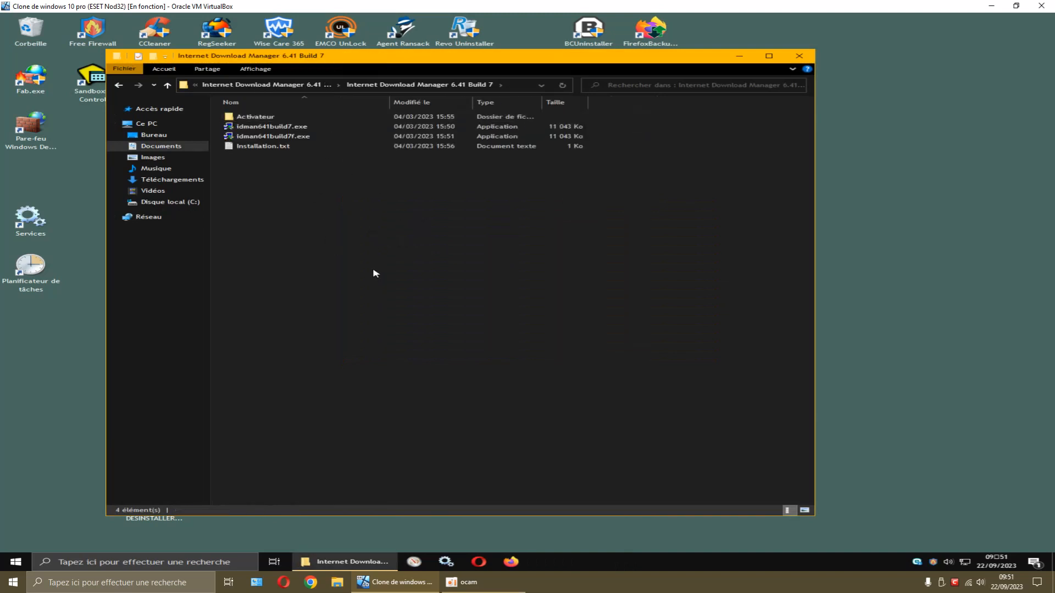
{"action": "double_click", "coordinate": [257, 117]}
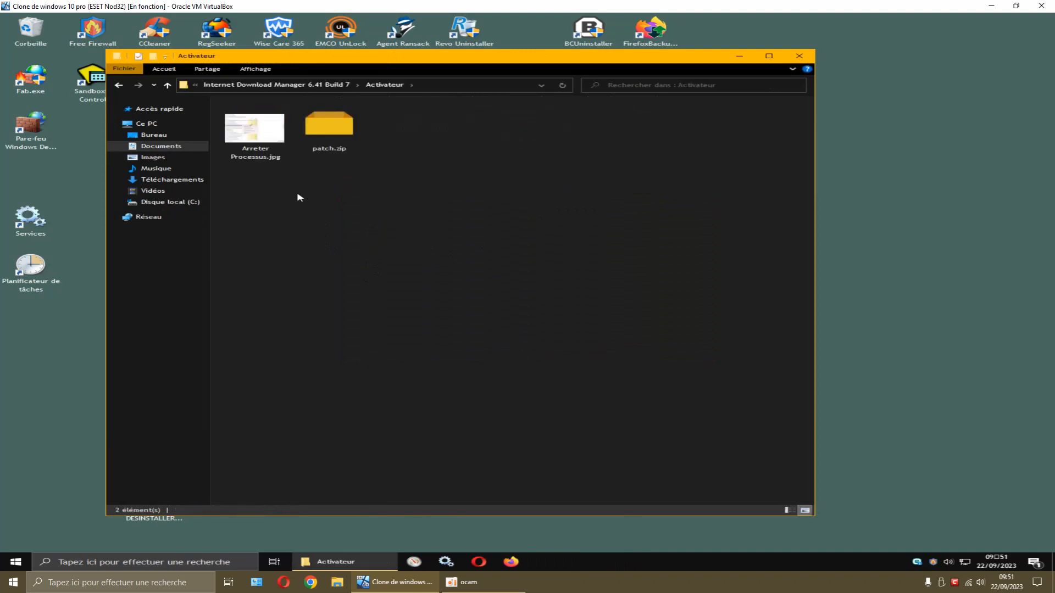
{"action": "left_click", "coordinate": [120, 86]}
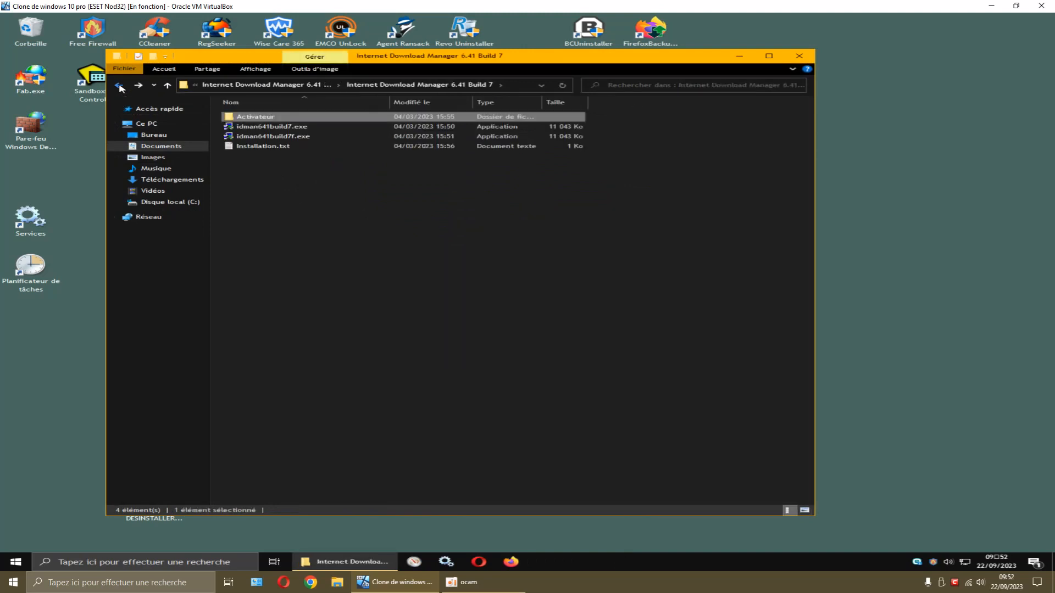
Empty the Recycle Bin of the four deleted items, then go back to the parent folder
{"action": "double_click", "coordinate": [32, 39]}
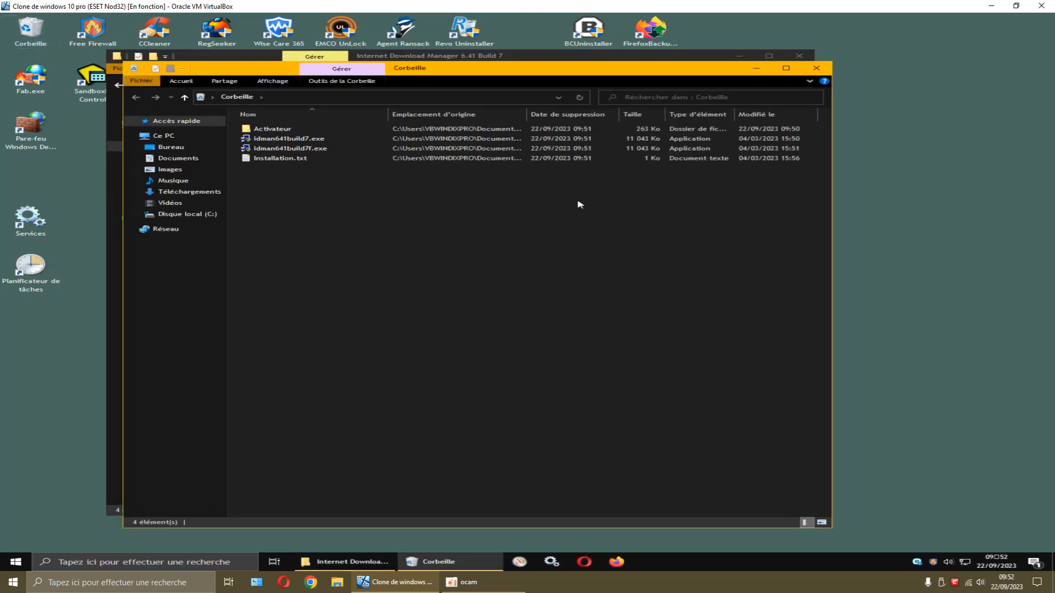
{"action": "left_click", "coordinate": [816, 68]}
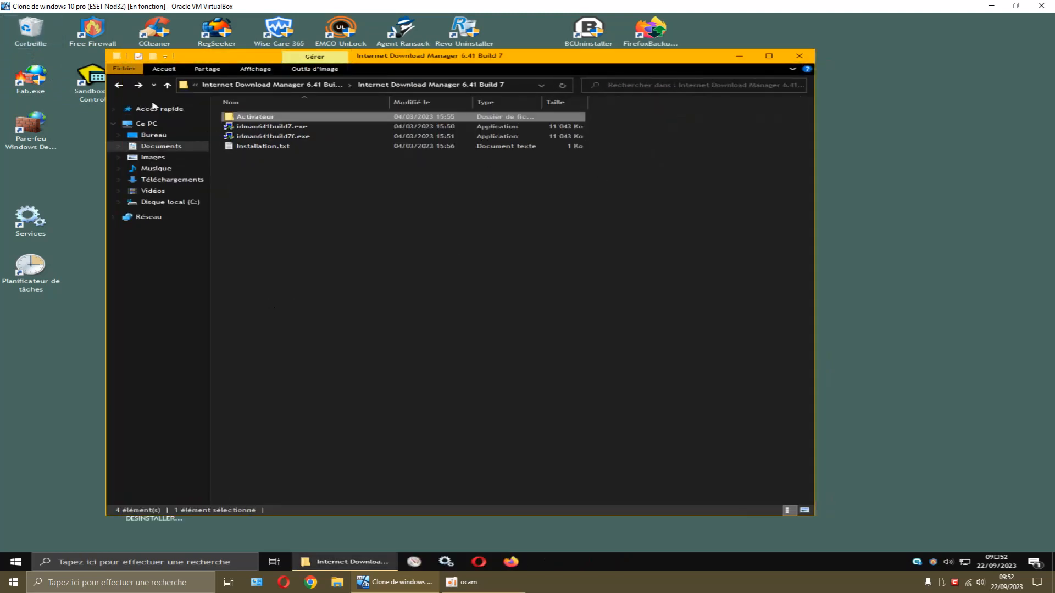
{"action": "right_click", "coordinate": [32, 37]}
{"action": "left_click", "coordinate": [83, 61]}
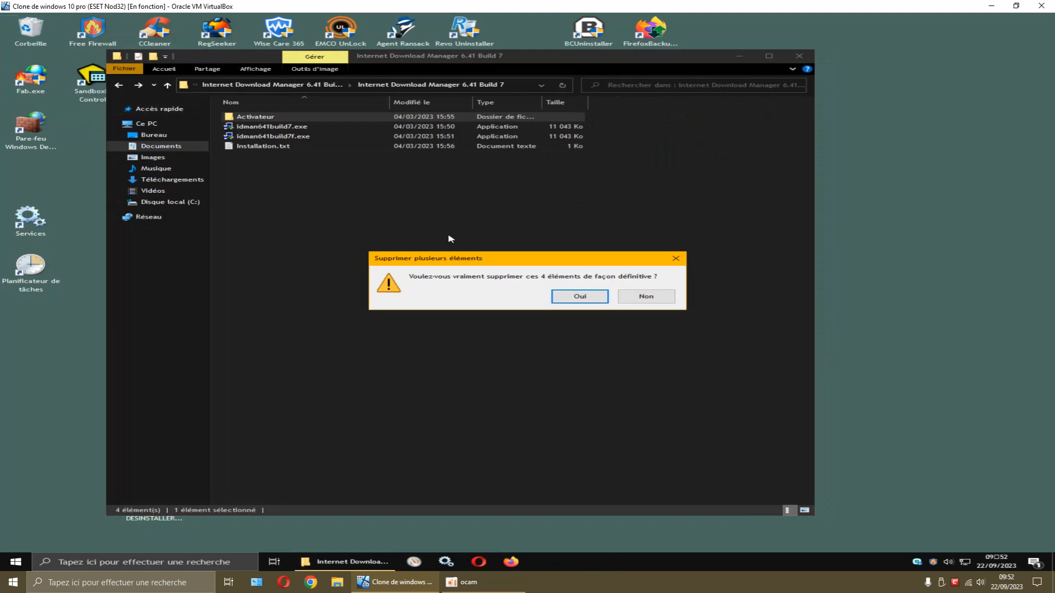
{"action": "left_click", "coordinate": [561, 304]}
{"action": "left_click", "coordinate": [119, 86]}
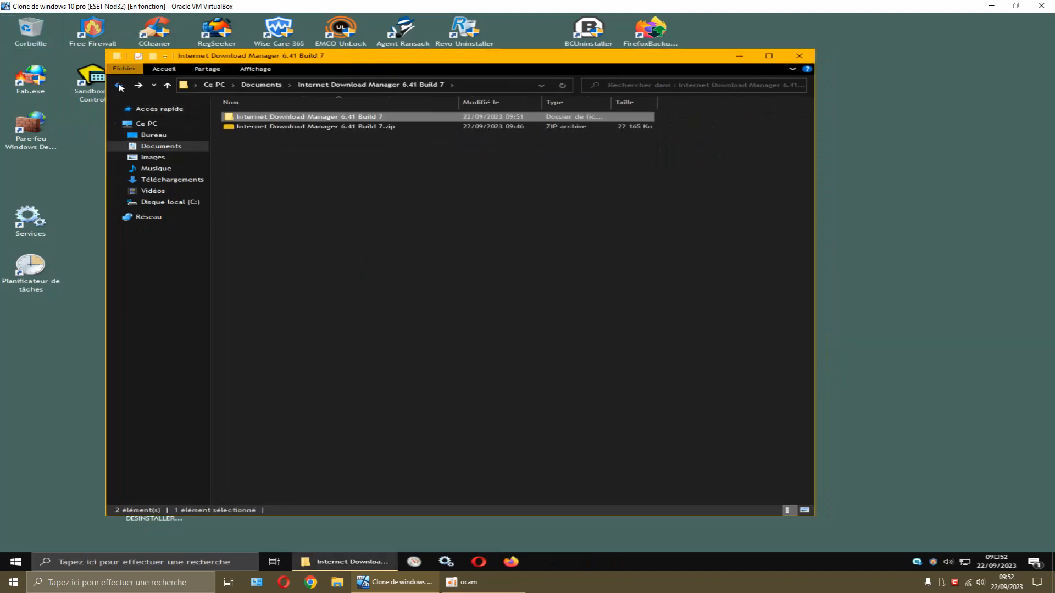
Look through the Programs and Compressed folders in Téléchargements, then return to Documents
{"action": "left_click", "coordinate": [119, 85]}
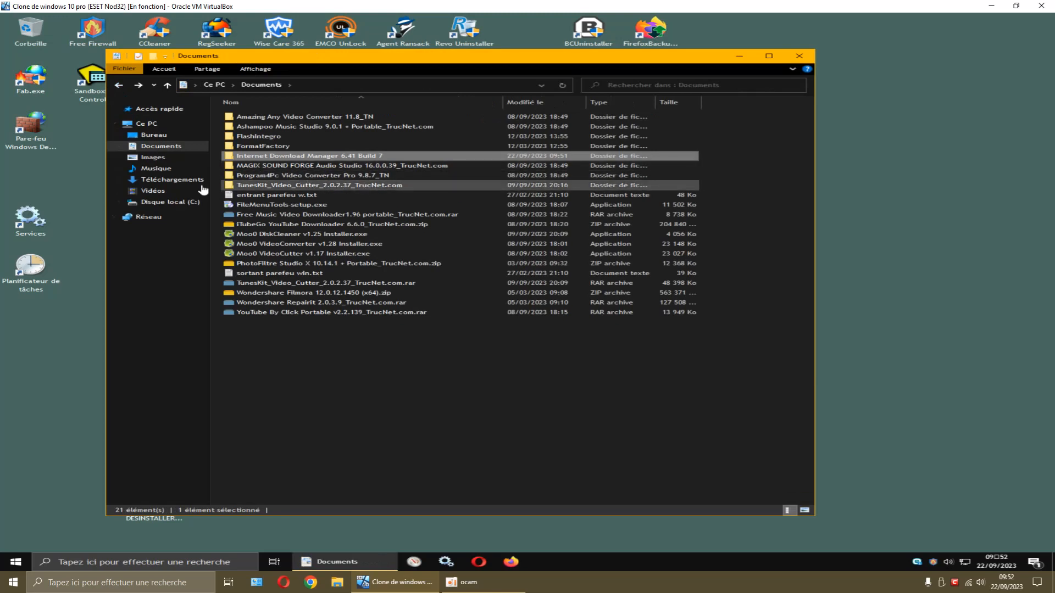
{"action": "left_click", "coordinate": [184, 181]}
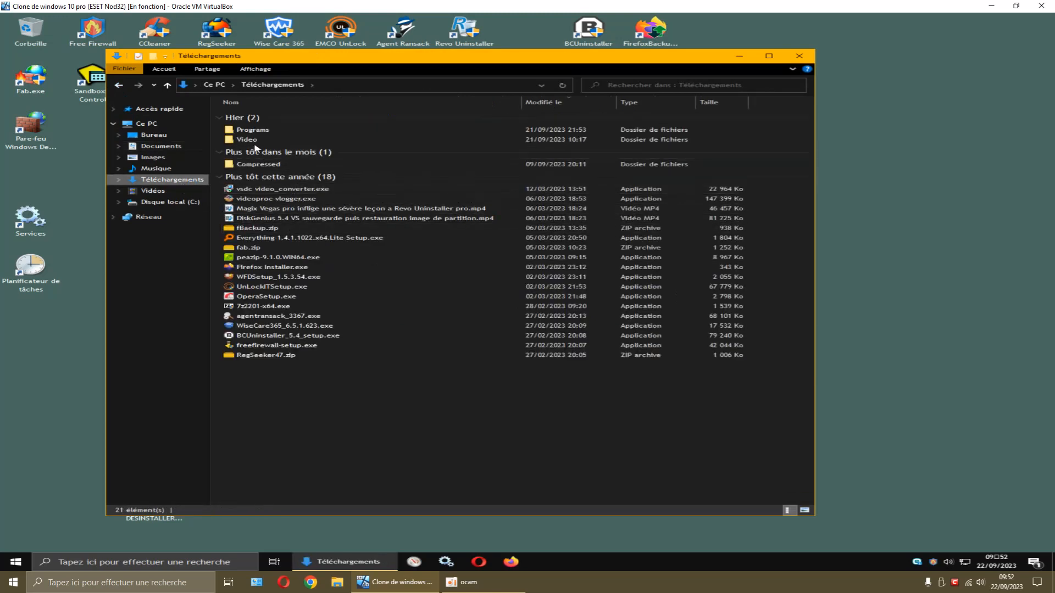
{"action": "double_click", "coordinate": [253, 131]}
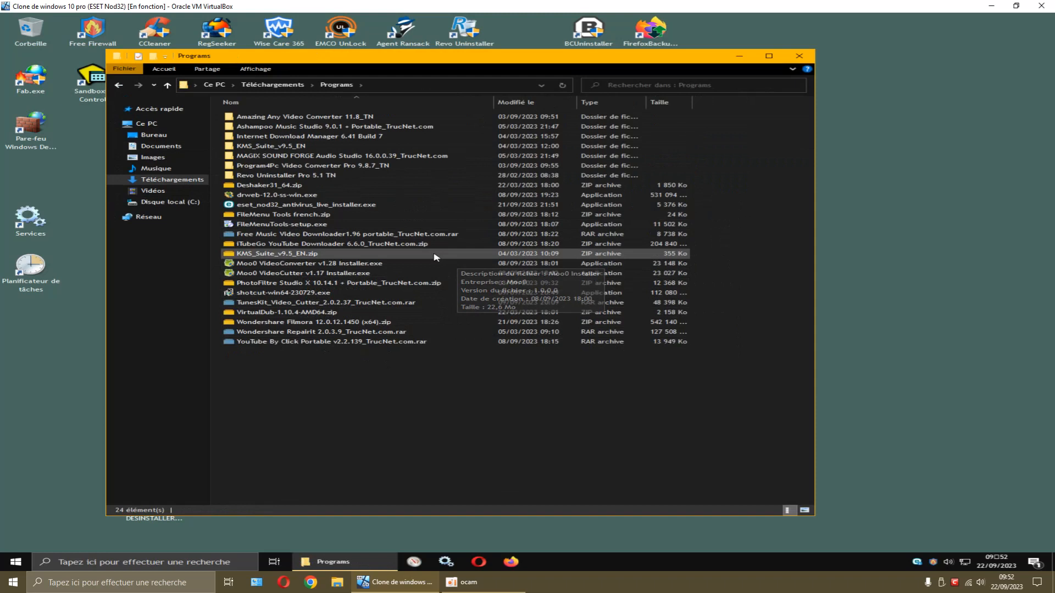
{"action": "left_click", "coordinate": [172, 180]}
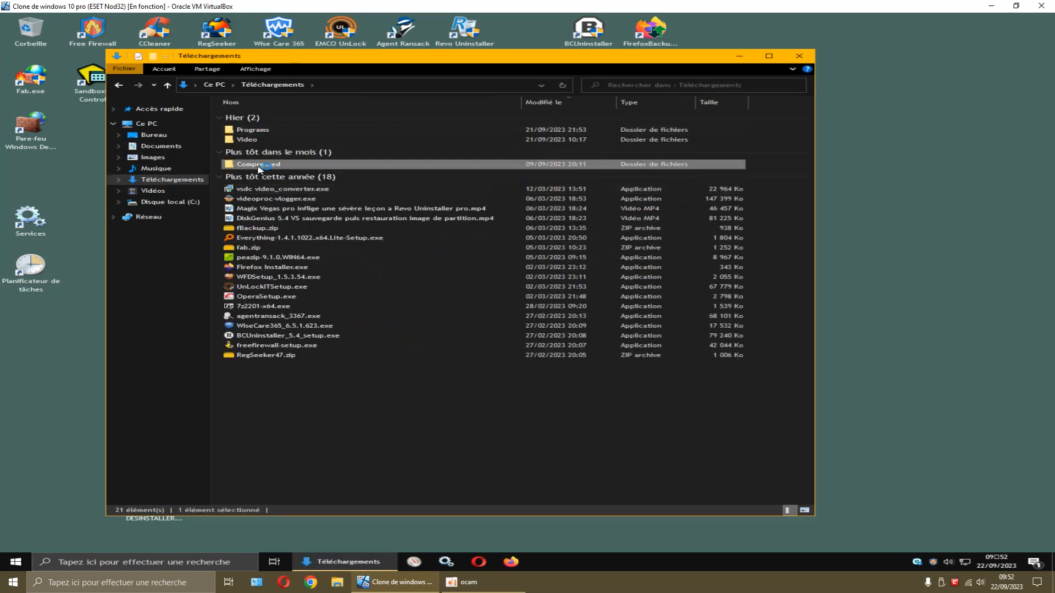
{"action": "double_click", "coordinate": [259, 166]}
{"action": "left_click", "coordinate": [160, 146]}
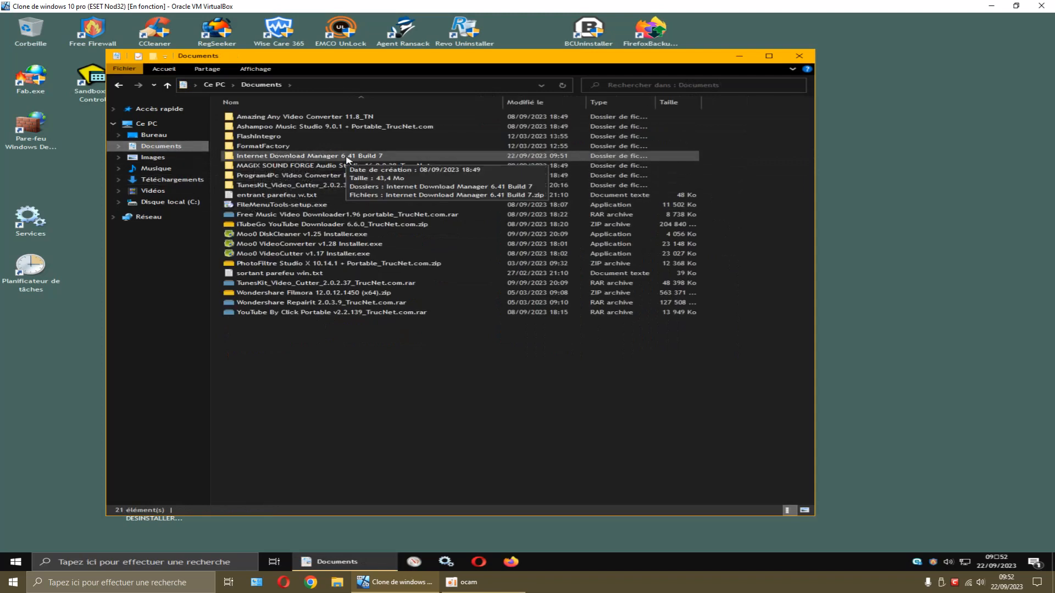
{"action": "left_click", "coordinate": [801, 57]}
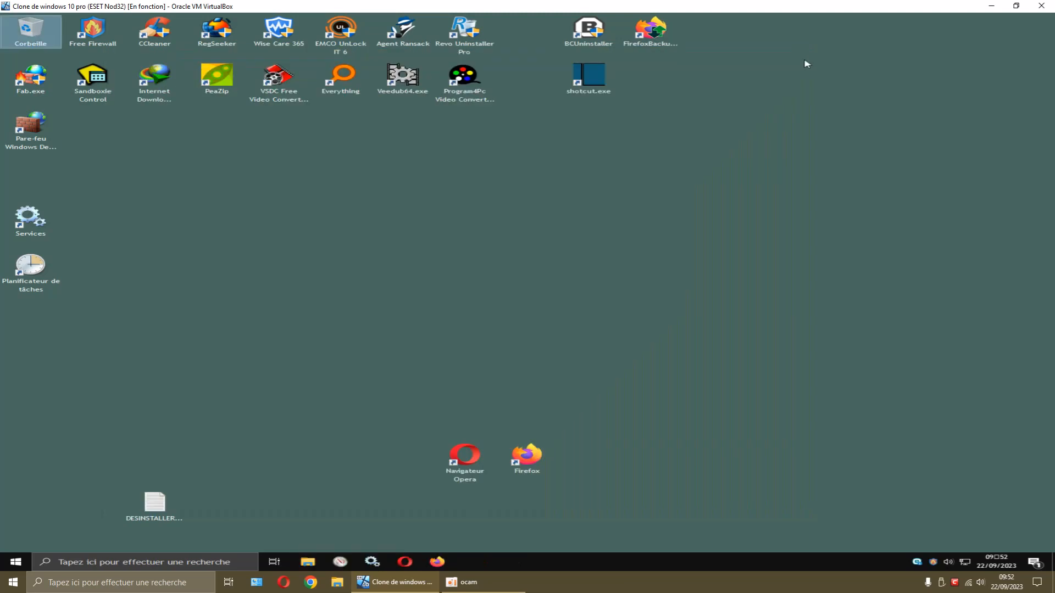